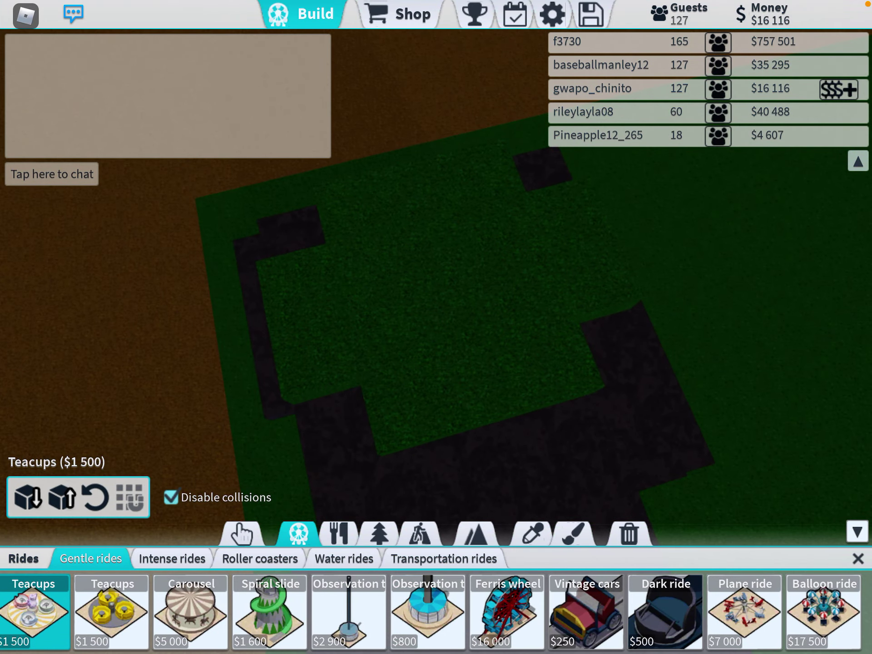
Step: Browse the Intense rides and Roller coasters tabs, then cancel the Figure 8 coaster preview
left_click(173, 558)
left_click(260, 558)
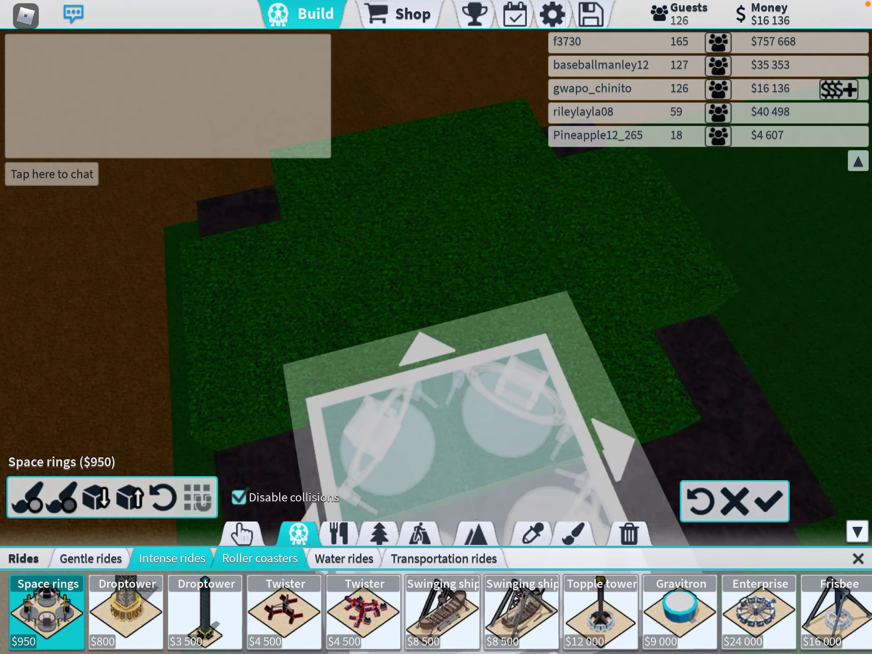
left_click(68, 471)
mouse_move(233, 286)
left_mouse_down()
mouse_move(702, 443)
mouse_move(487, 293)
mouse_move(818, 532)
left_mouse_up()
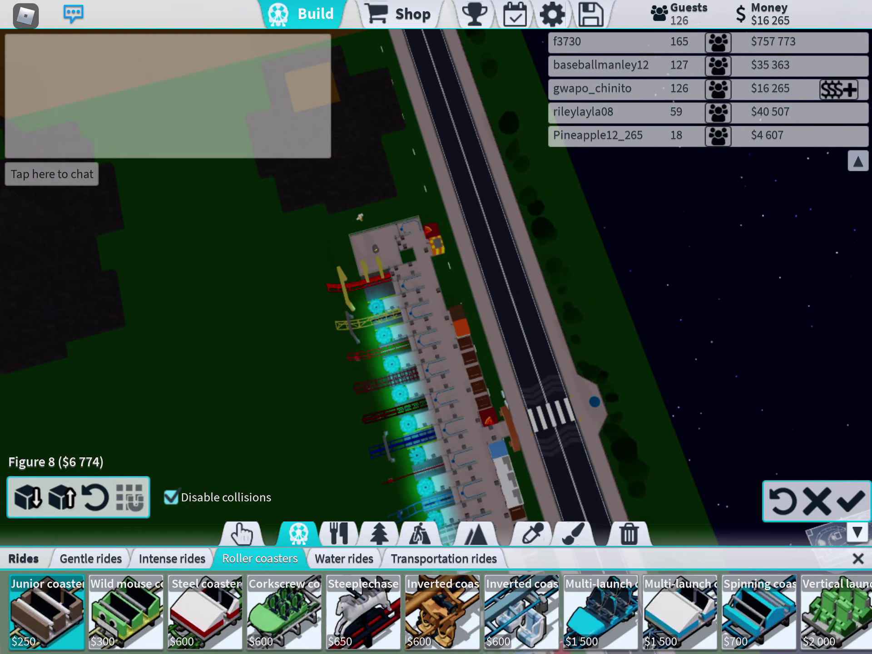
left_click(817, 502)
scroll(436, 327, "up", 2)
scroll(436, 328, "up", 2)
scroll(436, 328, "up", 2)
Step: Pan the camera along the road past the rides to the empty plot
key("s")
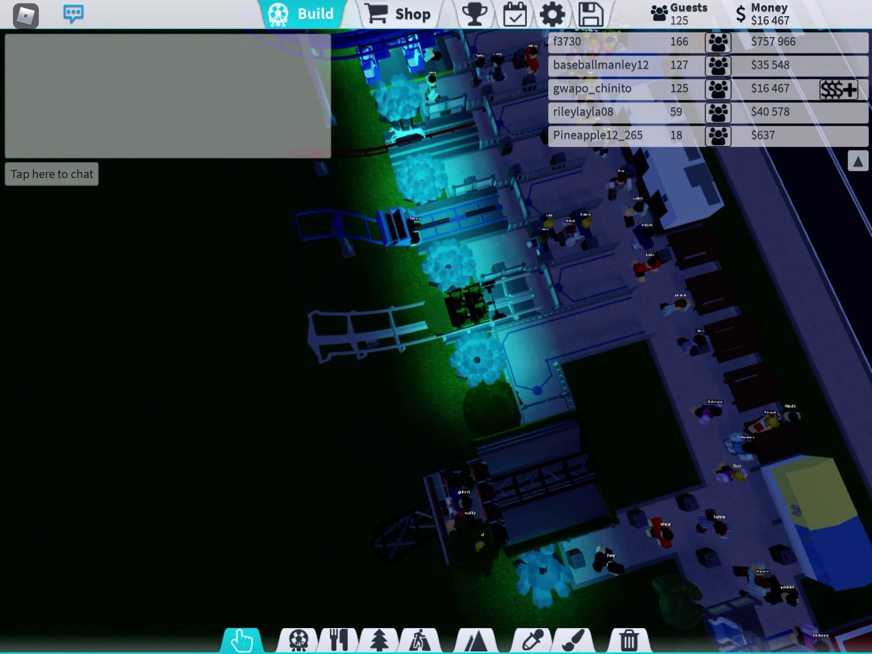
key("s")
key("w")
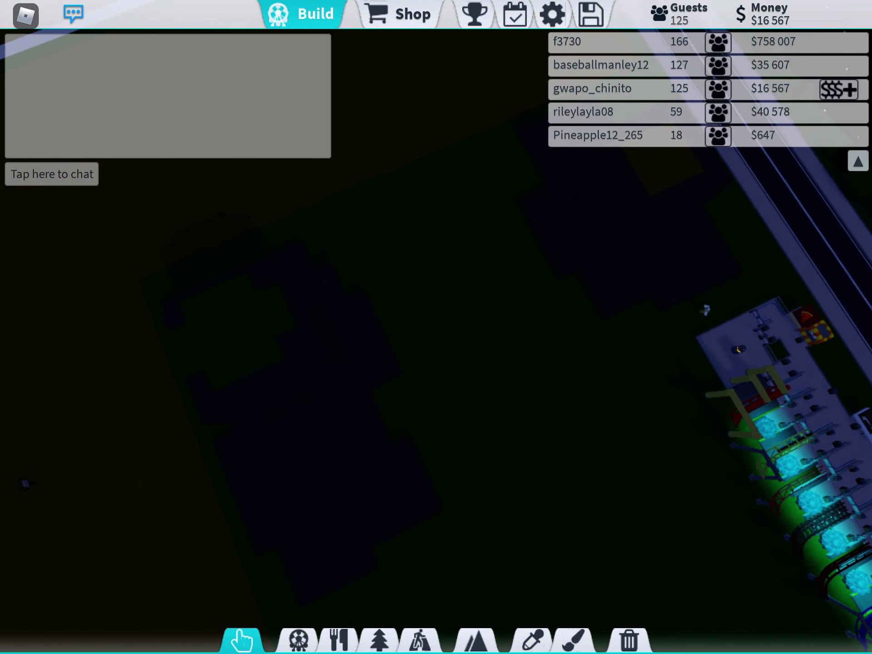
key("s")
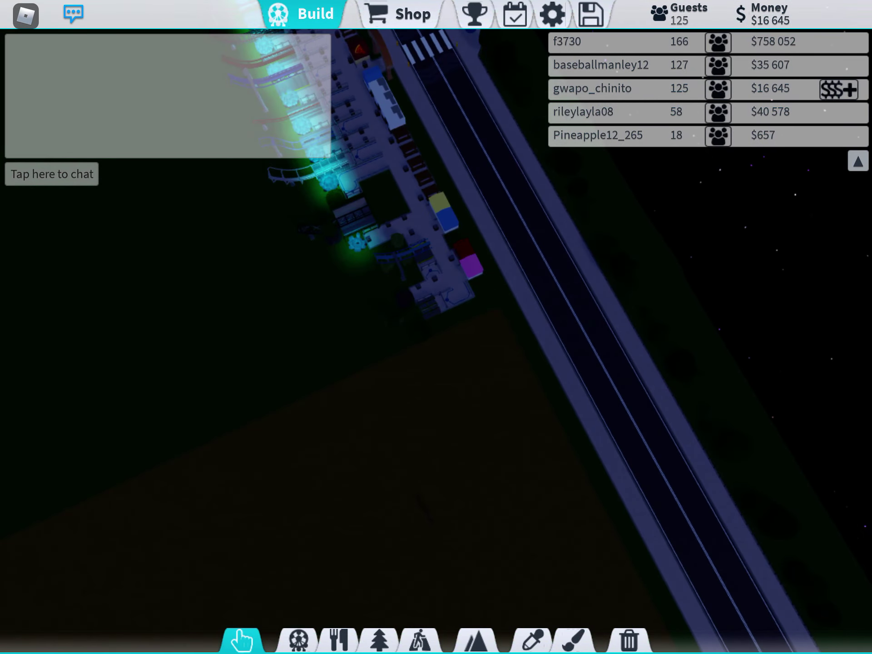
key("w")
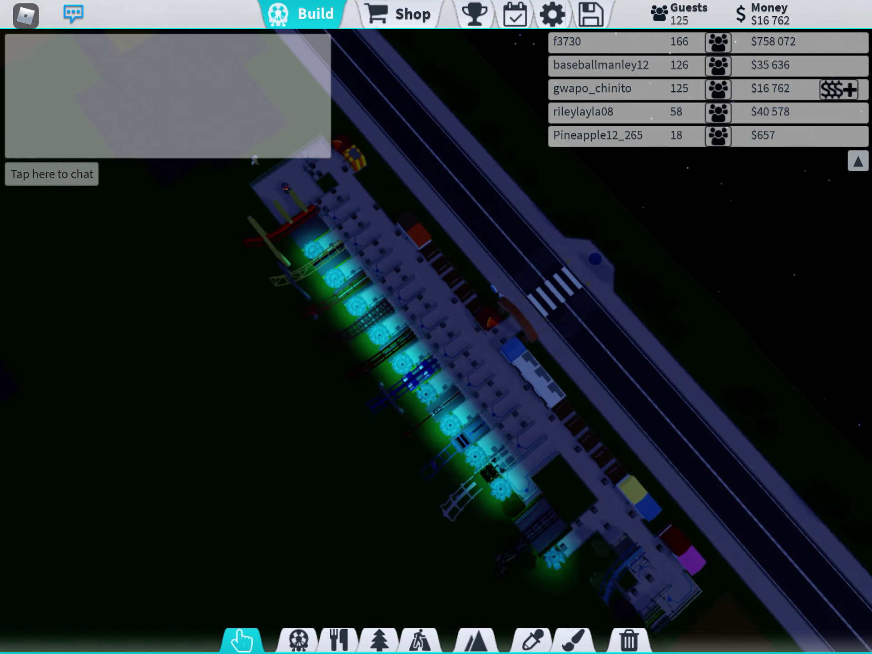
key("s")
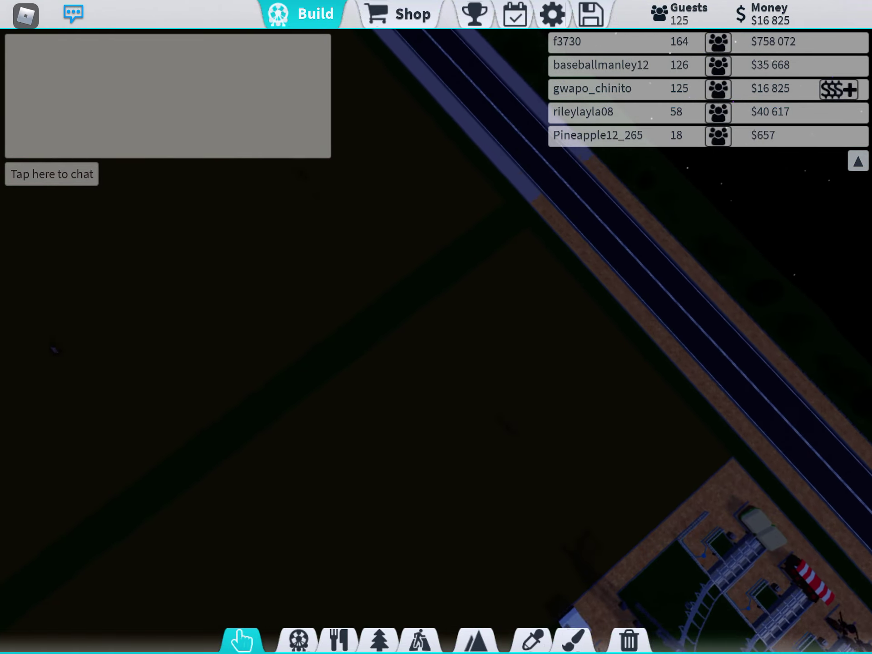
key("w")
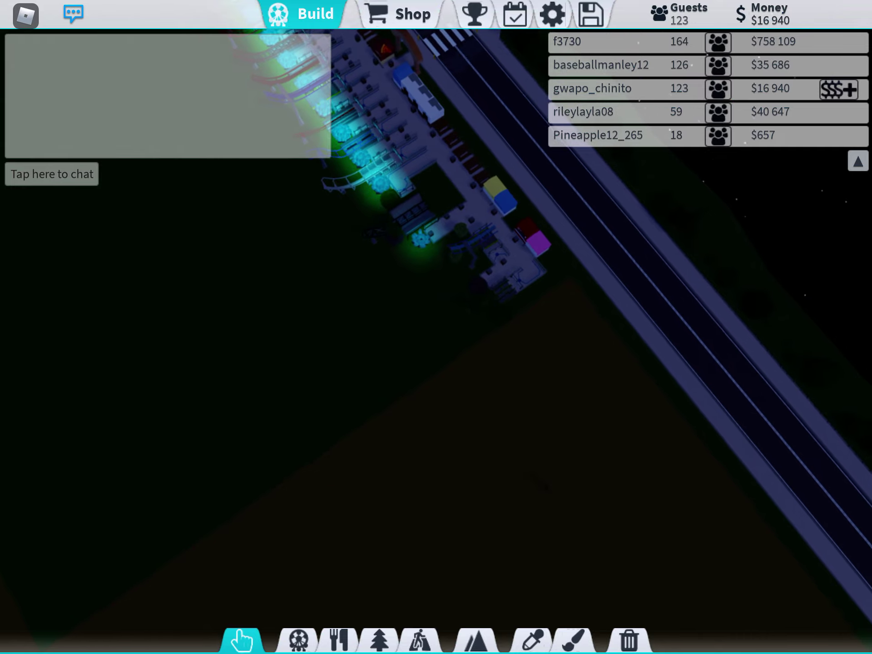
scroll(437, 328, "up", 3)
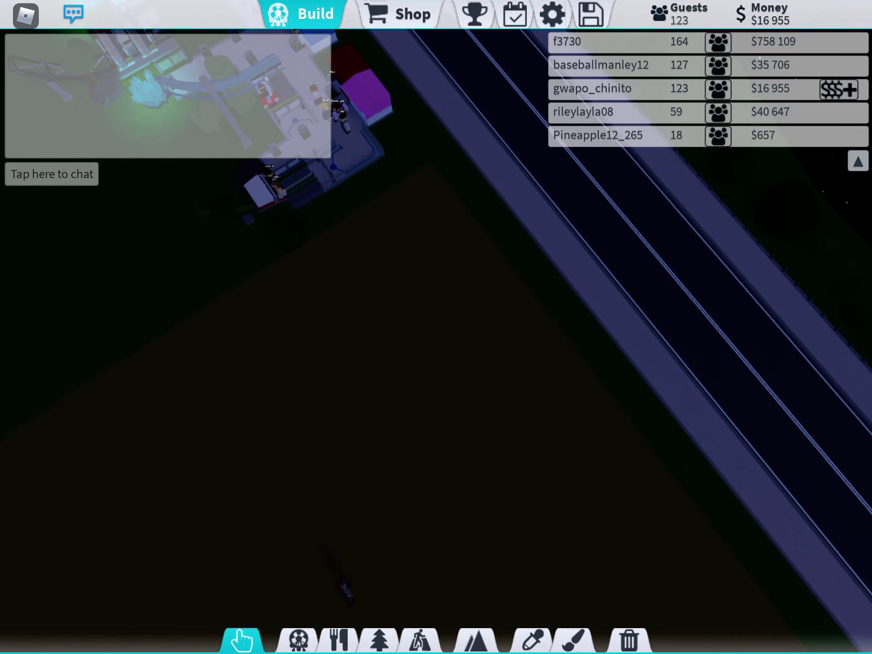
key("w")
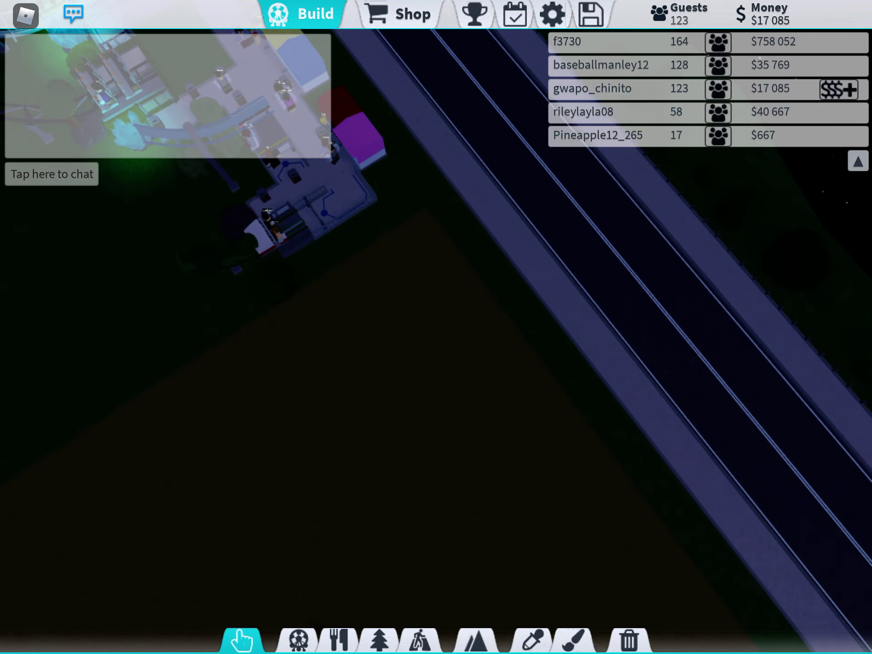
key("w")
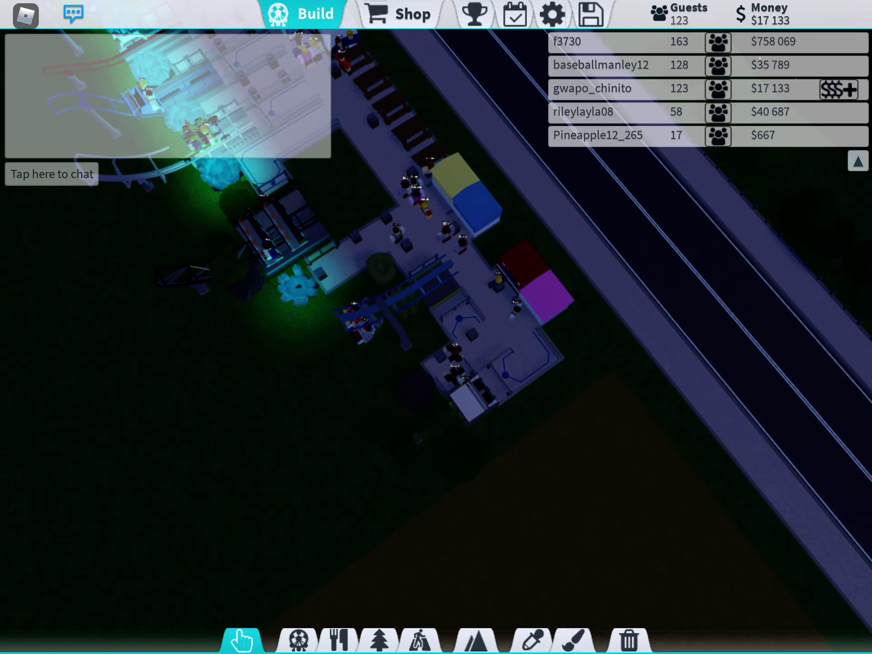
scroll(436, 328, "down", 3)
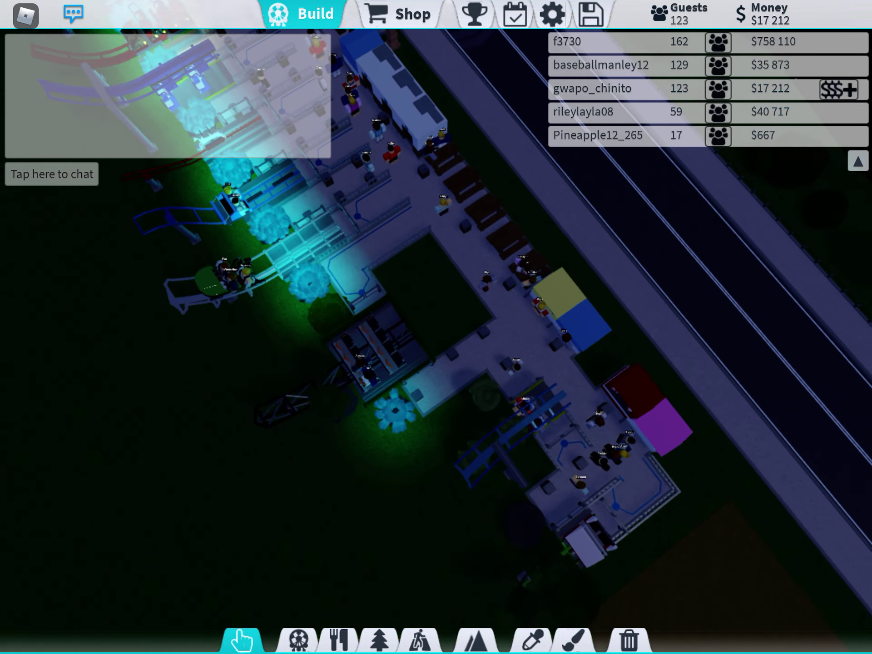
key("a")
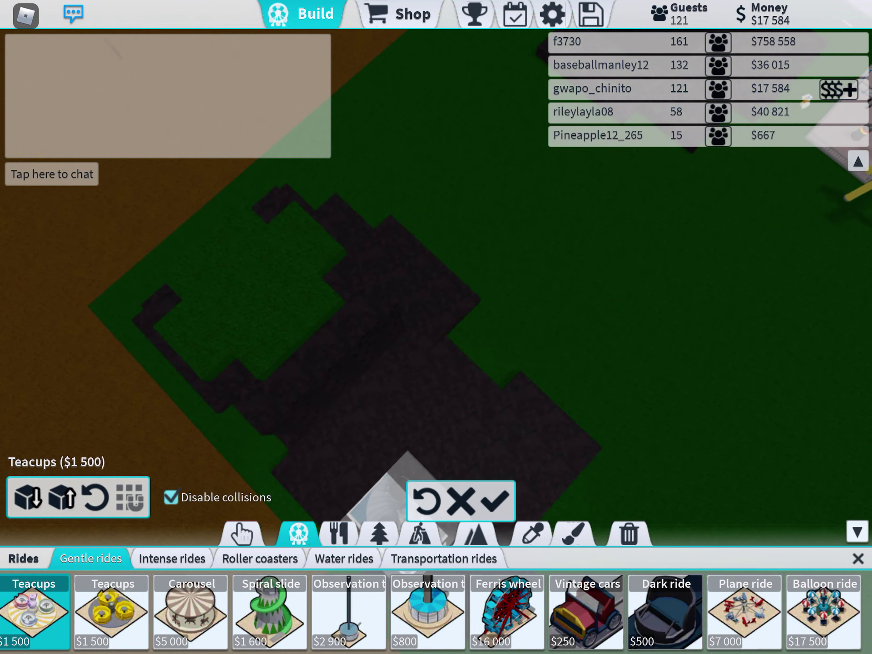
Step: Move the Teacups preview, go through Water rides to Roller coasters, and dismiss premade designs
left_click(595, 316)
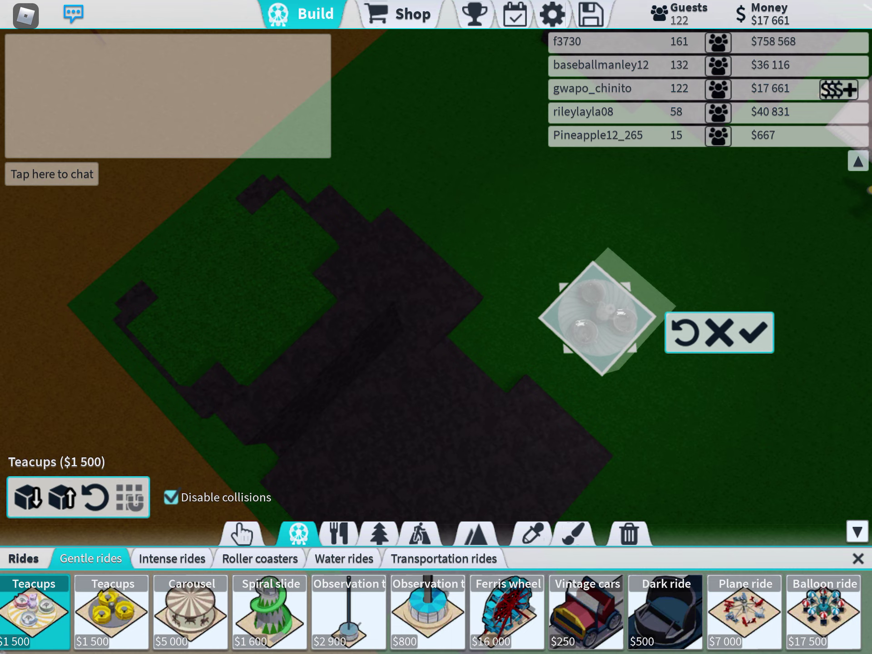
left_click(344, 559)
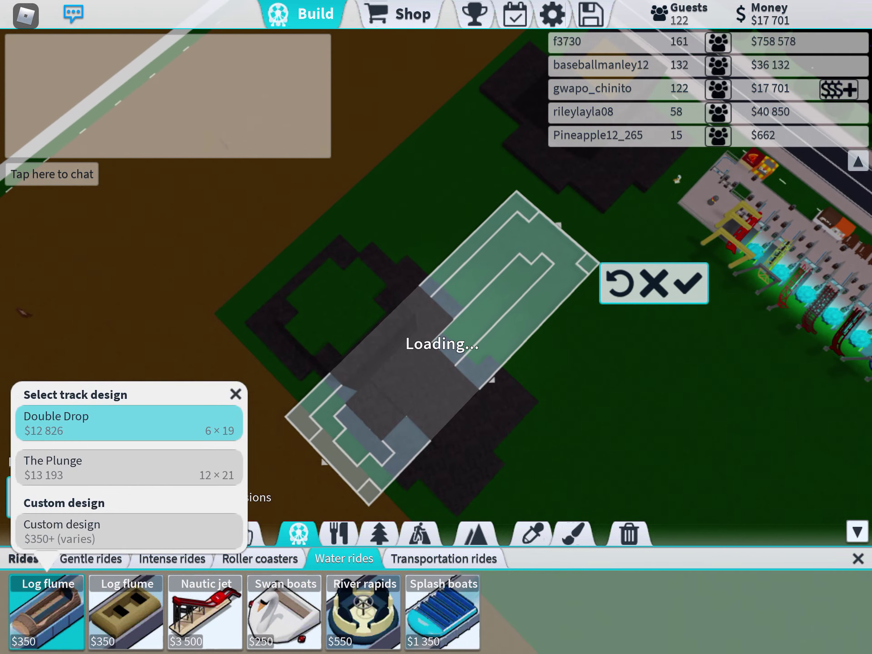
left_click(260, 559)
left_click(128, 468)
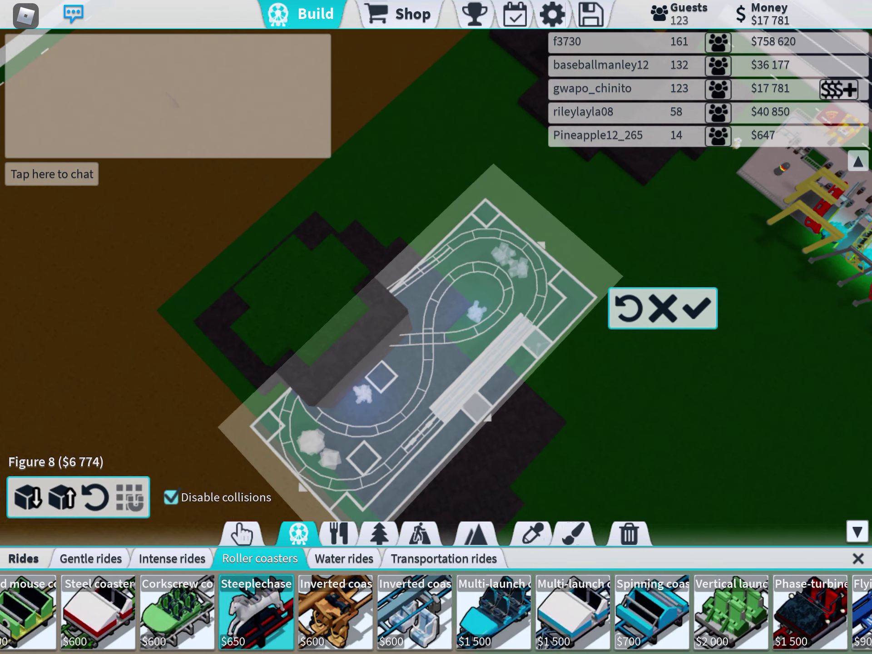
Step: Preview the Inverted and locked Wing coasters, then select the Flying coaster
left_click(671, 613)
scroll(436, 613, "right", 5)
scroll(436, 614, "right", 5)
left_click(621, 614)
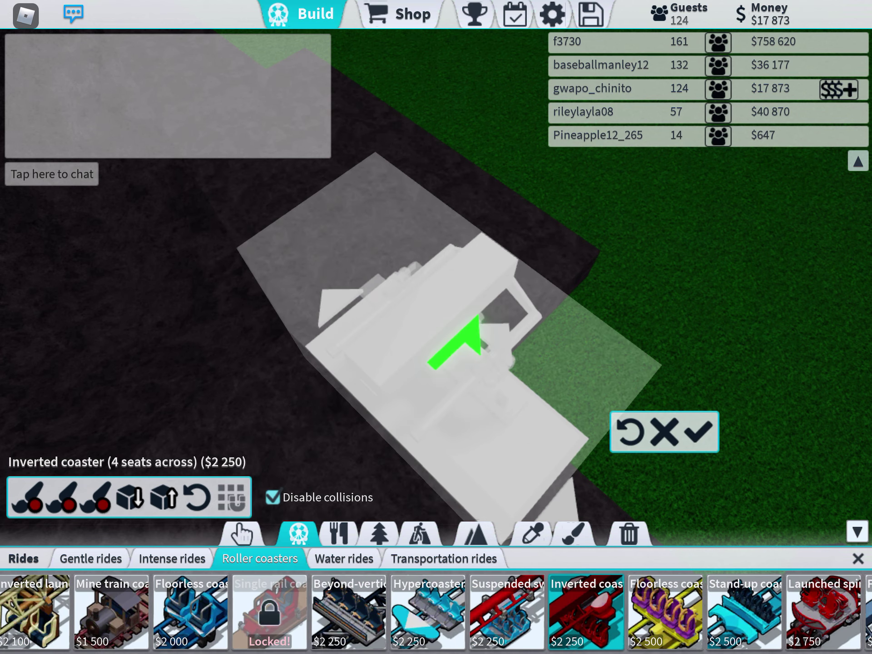
scroll(436, 614, "right", 3)
scroll(436, 614, "right", 2)
mouse_move(805, 382)
left_mouse_down()
mouse_move(720, 307)
mouse_move(623, 327)
mouse_move(528, 382)
left_mouse_up()
scroll(436, 613, "right", 3)
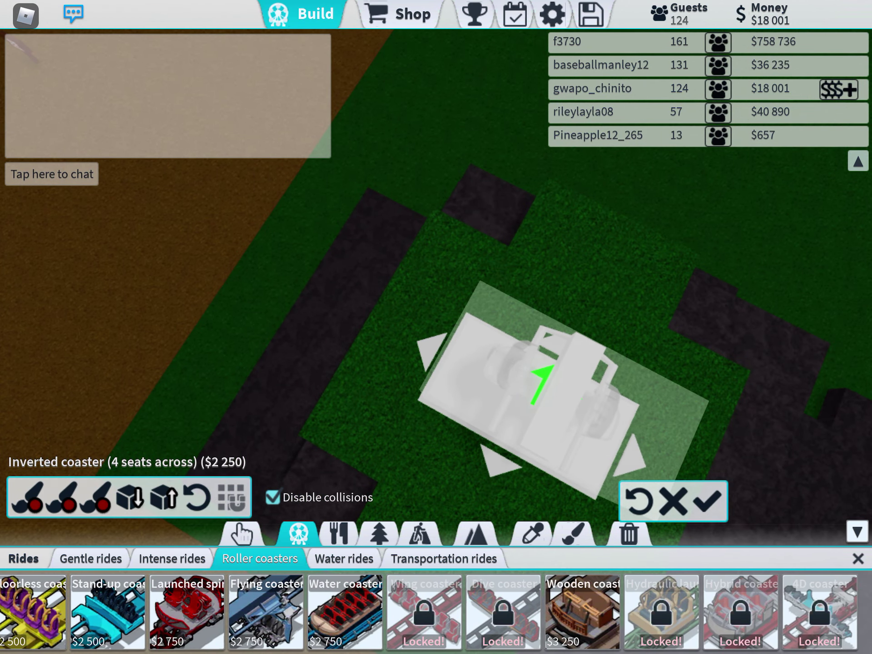
left_click(428, 611)
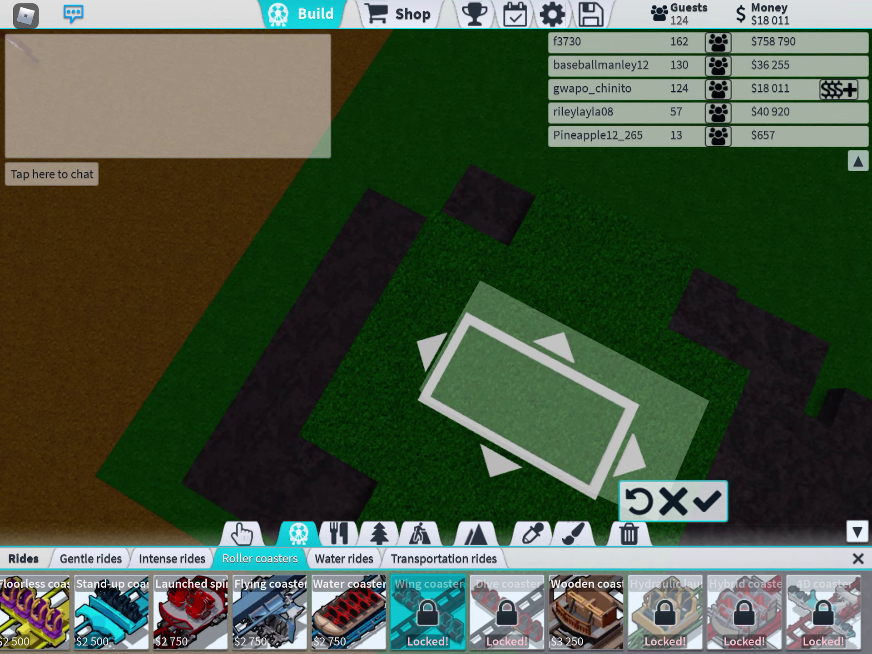
scroll(437, 613, "left", 3)
left_click(524, 612)
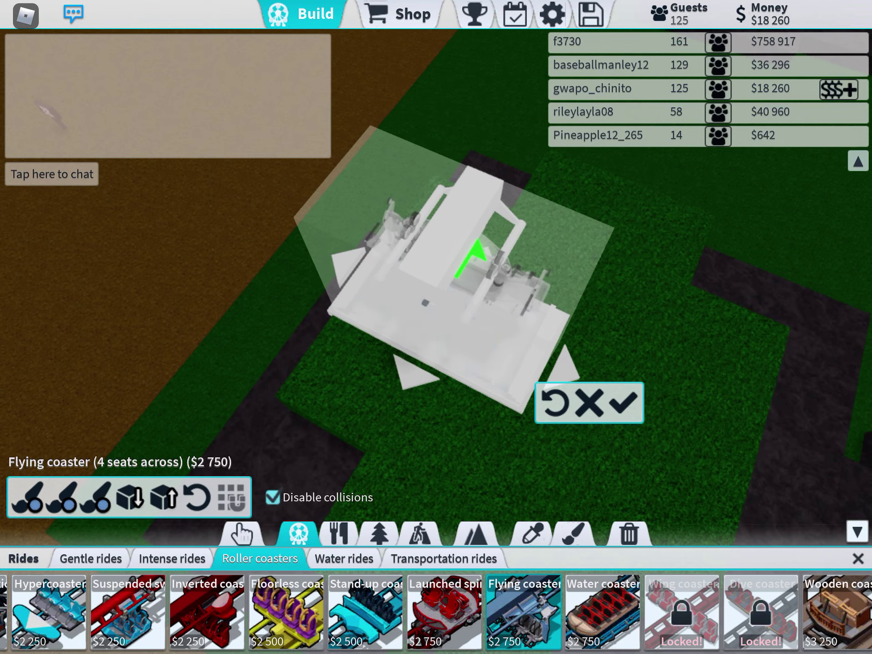
Step: Select the Suspended swinging coaster and drag its station preview onto the grass patch
left_click(128, 612)
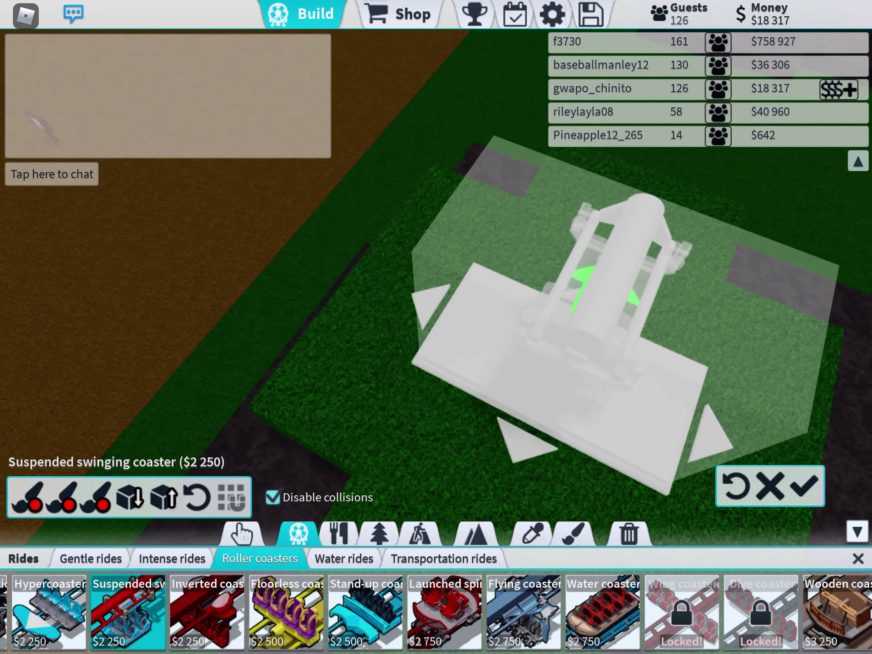
mouse_move(559, 327)
left_mouse_down()
mouse_move(559, 293)
mouse_move(307, 327)
left_mouse_up()
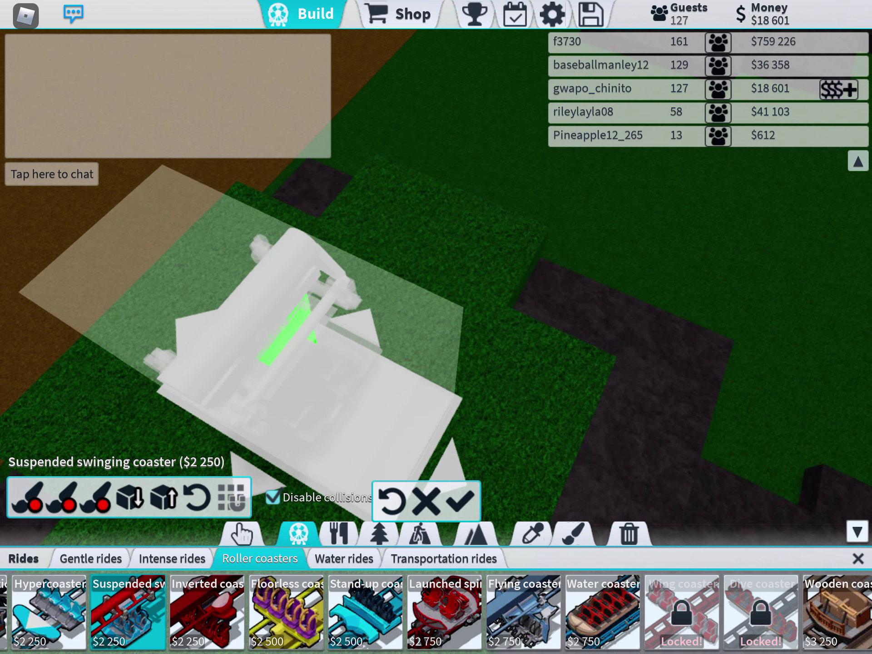
scroll(436, 327, "down", 3)
scroll(437, 327, "down", 2)
scroll(437, 328, "down", 2)
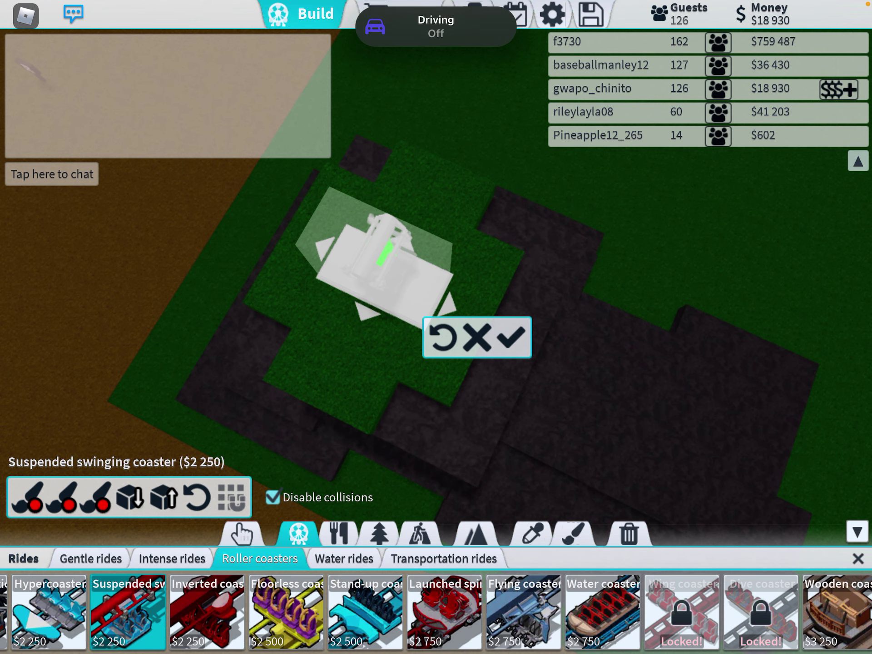
Step: Place the coaster station and build two straight track pieces from it
left_click(512, 336)
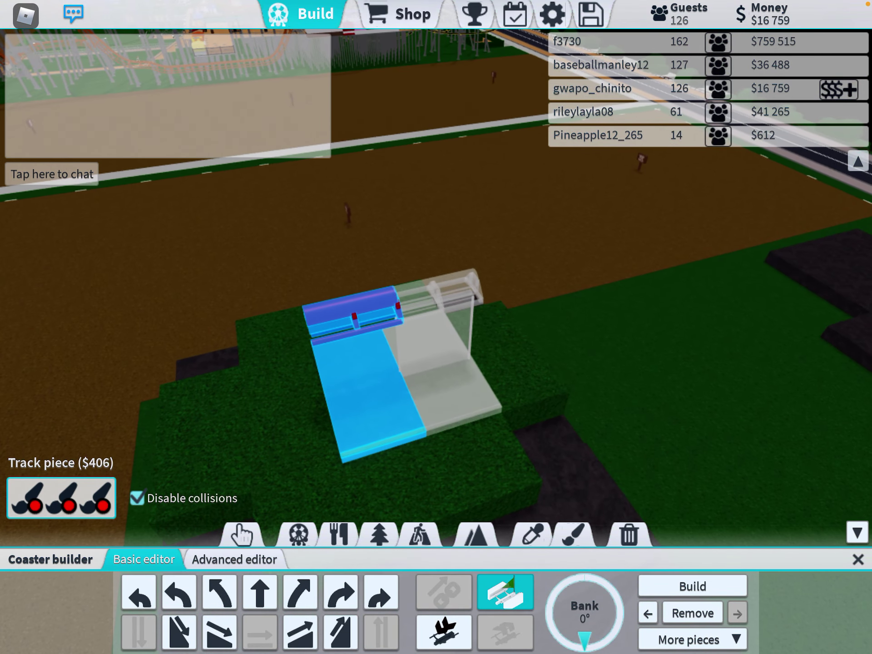
left_click(693, 587)
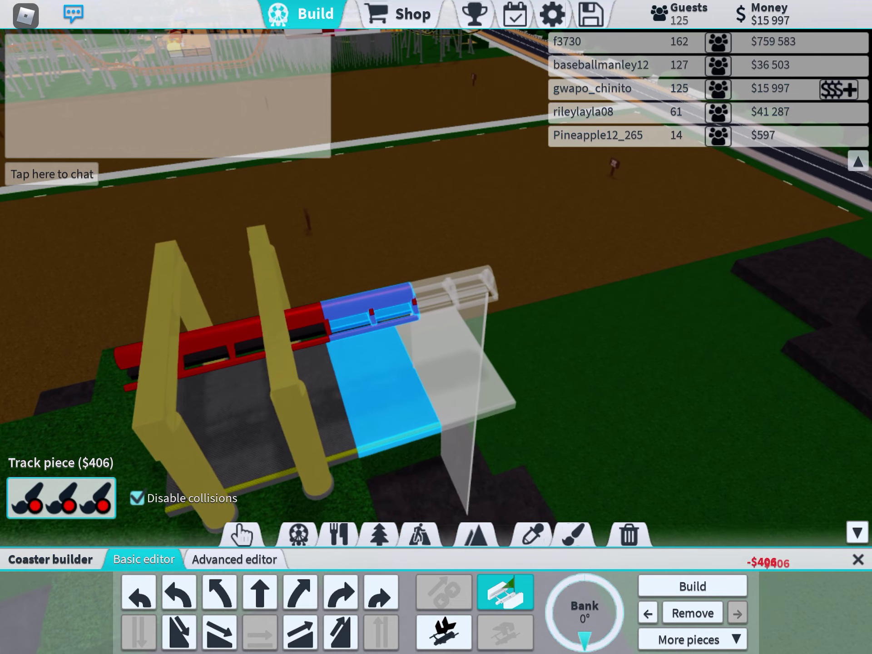
left_click(341, 632)
Step: In the Advanced editor, set Track feature to Brakes and build four brake sections
left_click(235, 560)
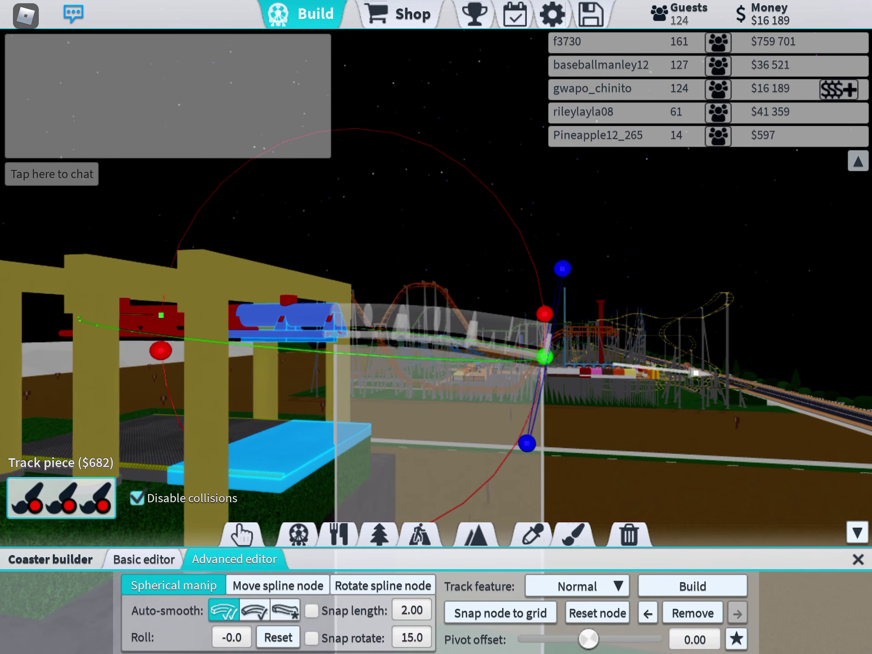
left_click(578, 586)
left_click(518, 530)
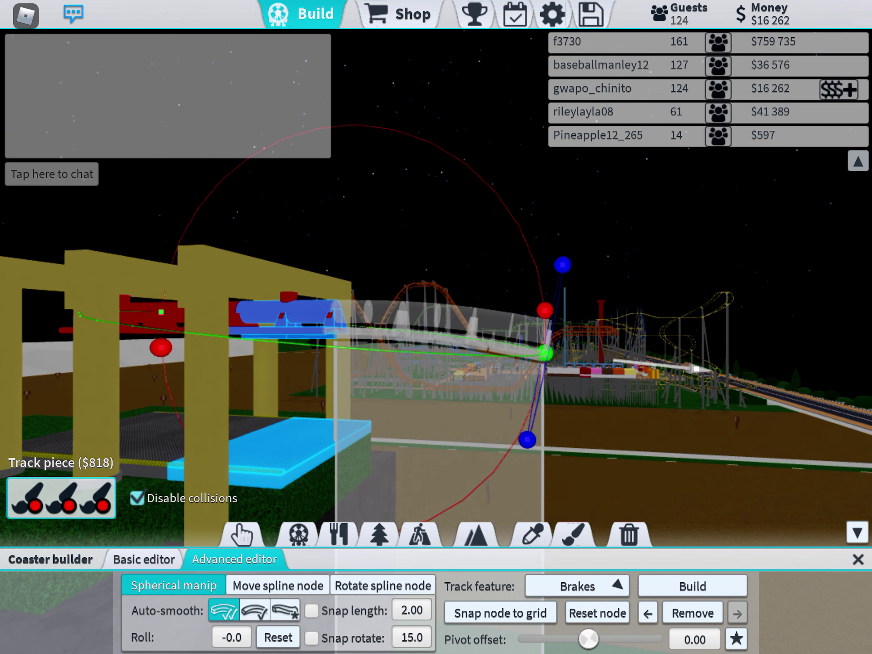
left_click_drag(546, 310, 531, 310)
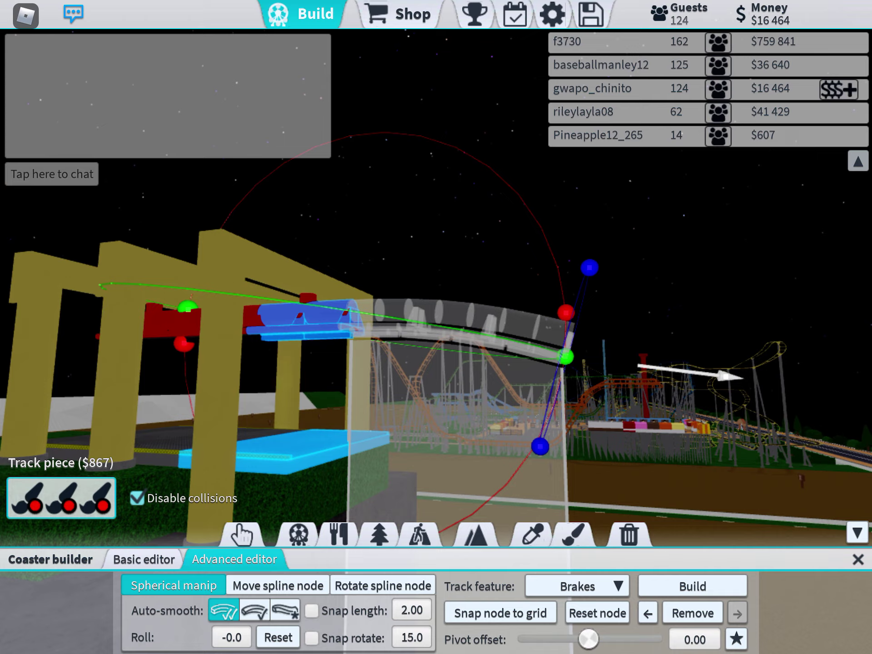
left_click(693, 586)
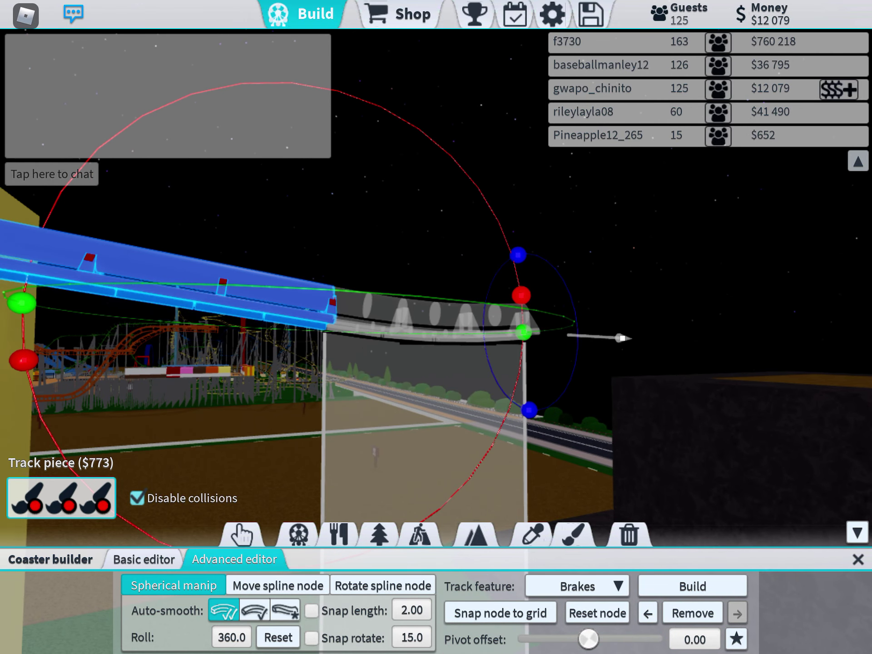
left_click(692, 587)
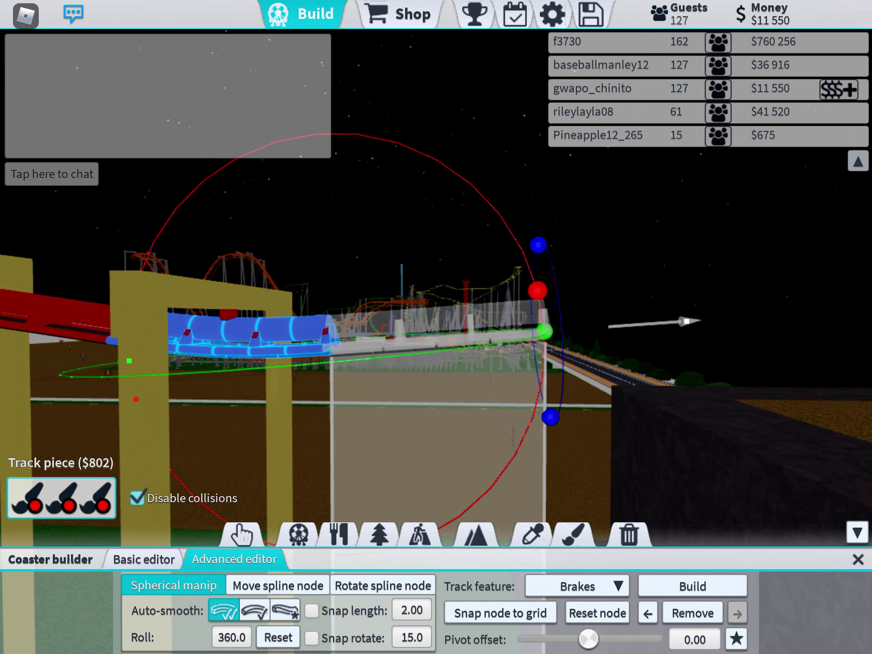
left_click(692, 586)
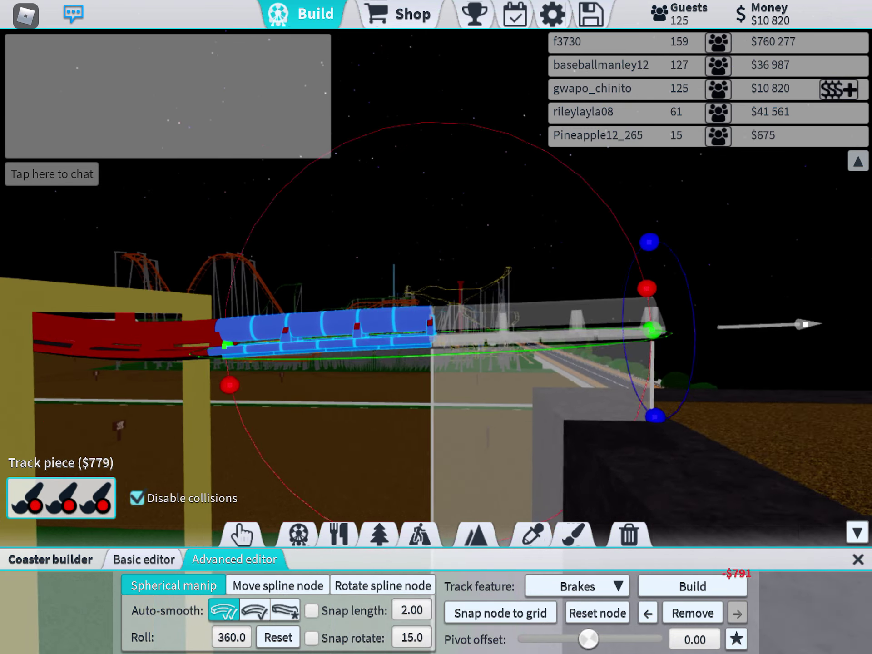
left_click(693, 586)
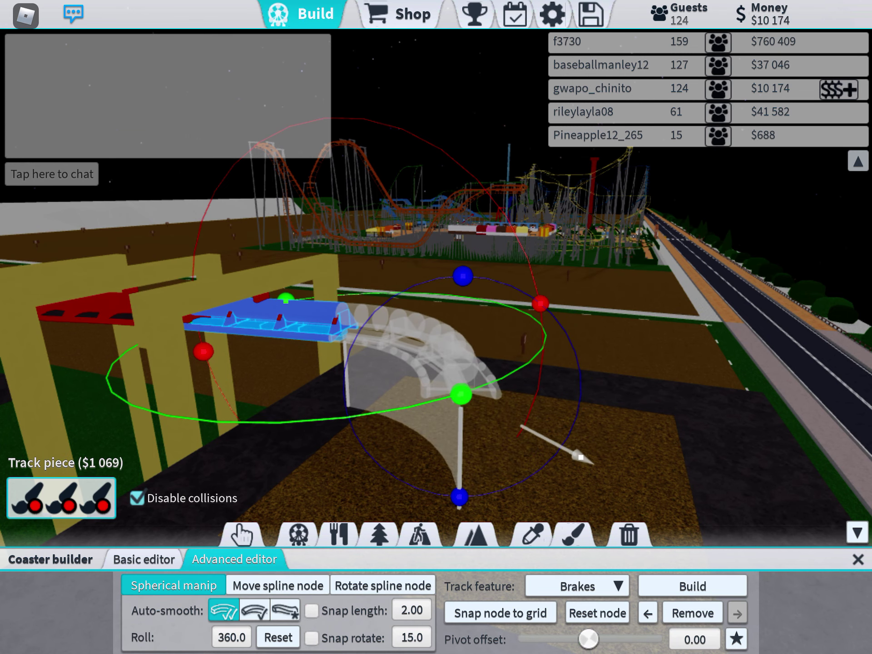
Step: Set Track feature to Brakes and build two more braked track pieces
left_click(578, 586)
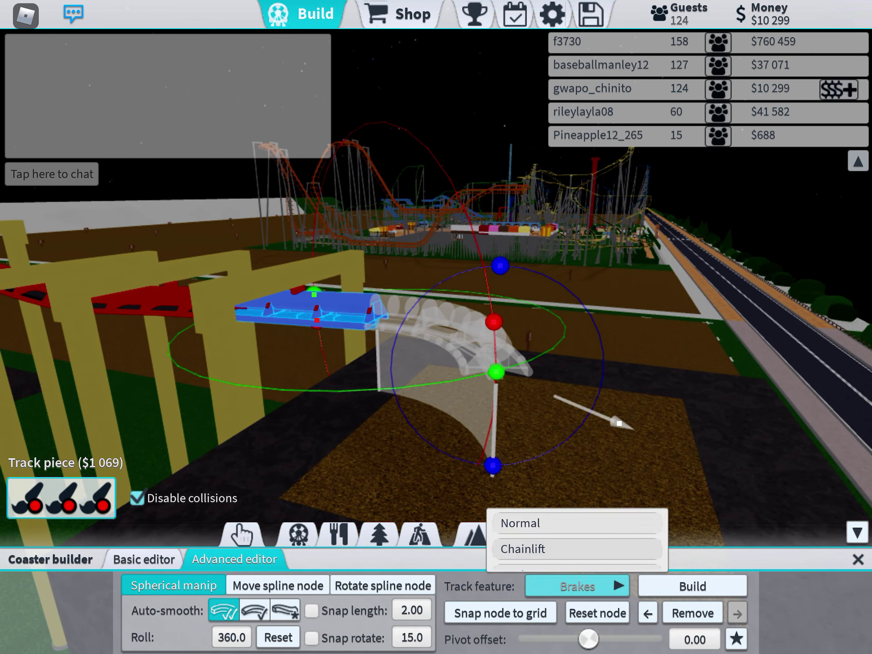
left_click(579, 528)
left_click(693, 586)
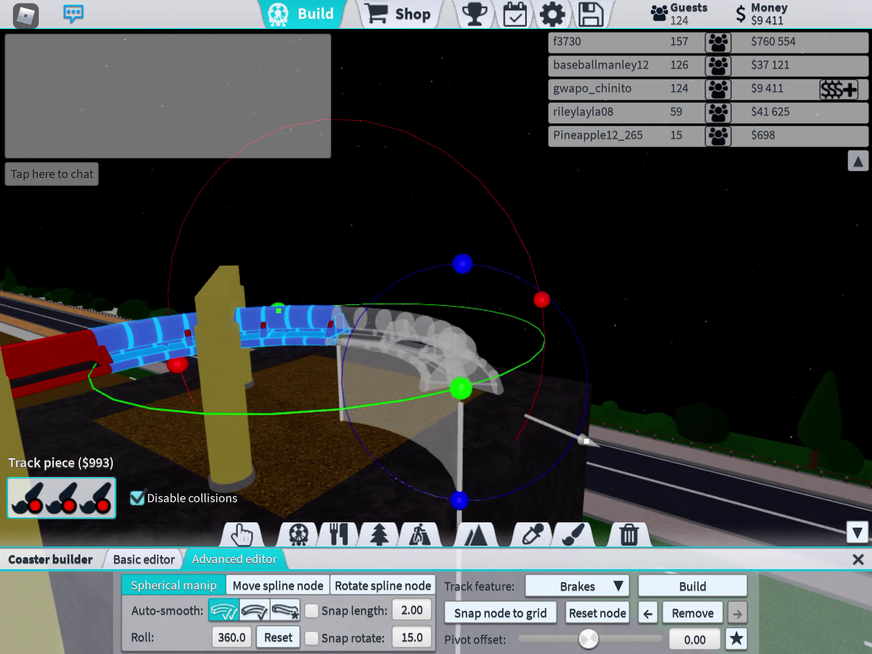
left_click(693, 586)
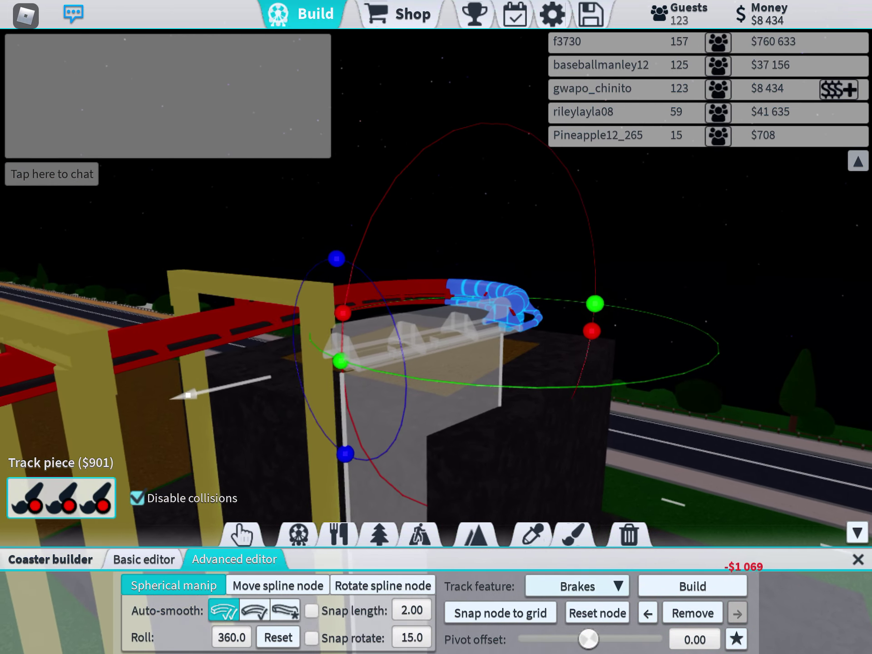
Step: Switch Track feature to Chainlift and build six climbing chain-lift pieces
left_click(578, 587)
left_click(577, 478)
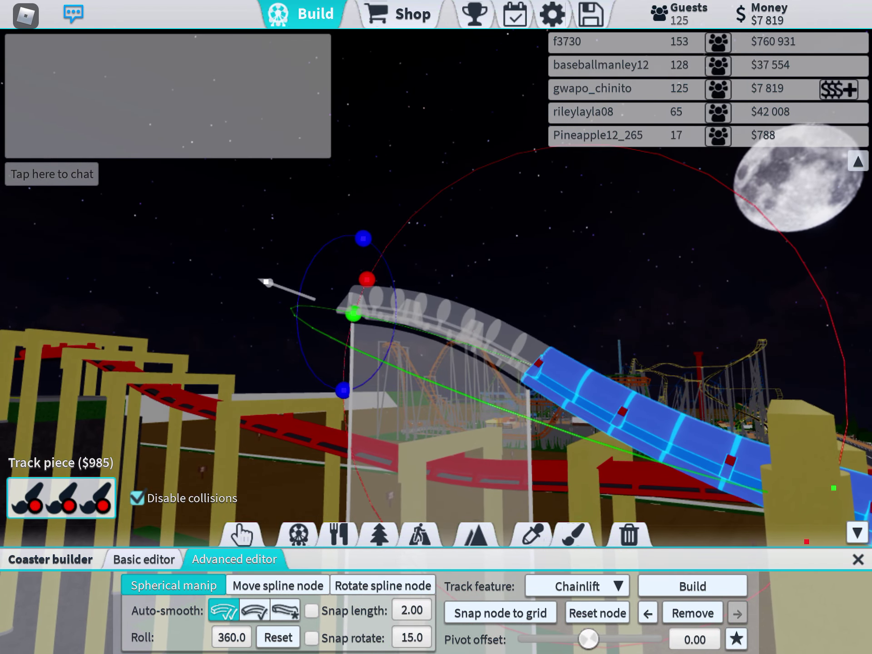
left_click(693, 586)
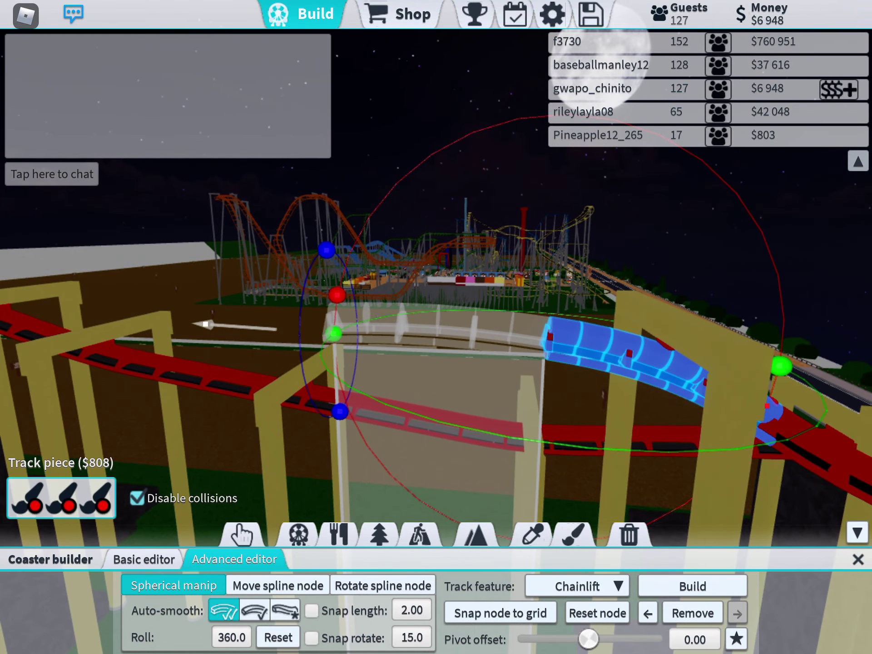
left_click(693, 586)
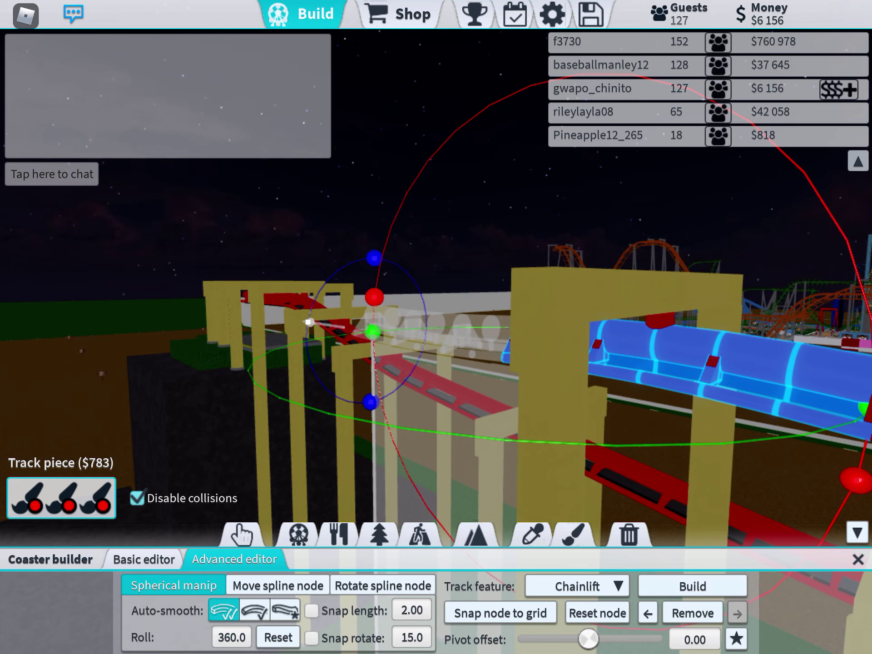
left_click(693, 586)
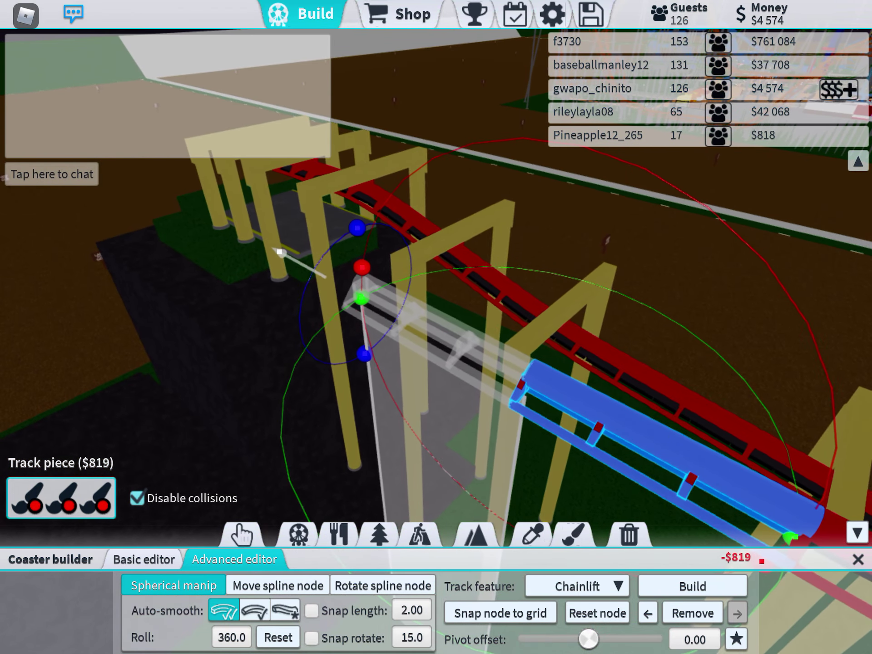
left_click(693, 586)
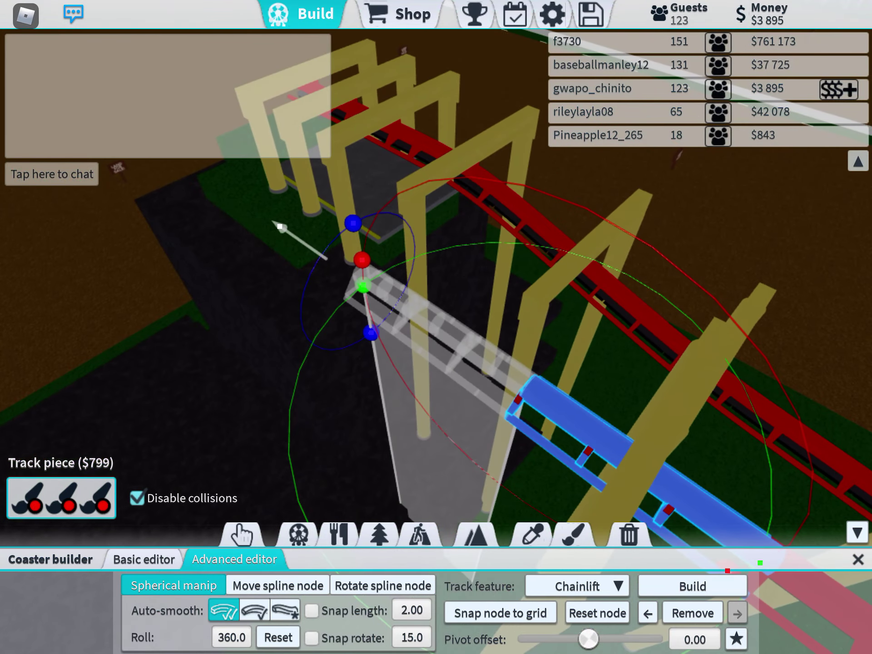
left_click(693, 586)
left_click(693, 586)
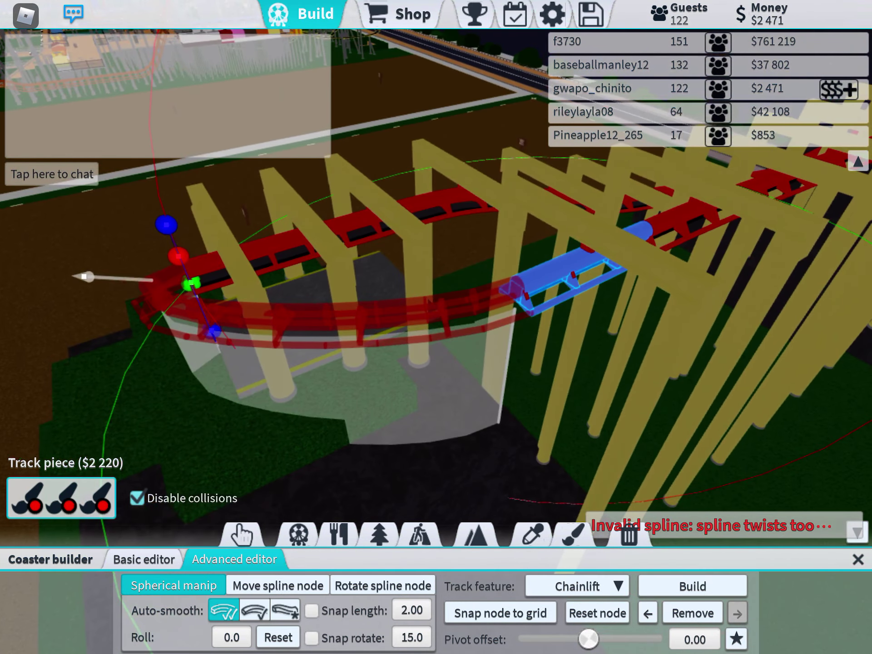
Step: Replace the last track piece, extend the track, and build a differently curved piece
left_click(694, 613)
left_click(693, 586)
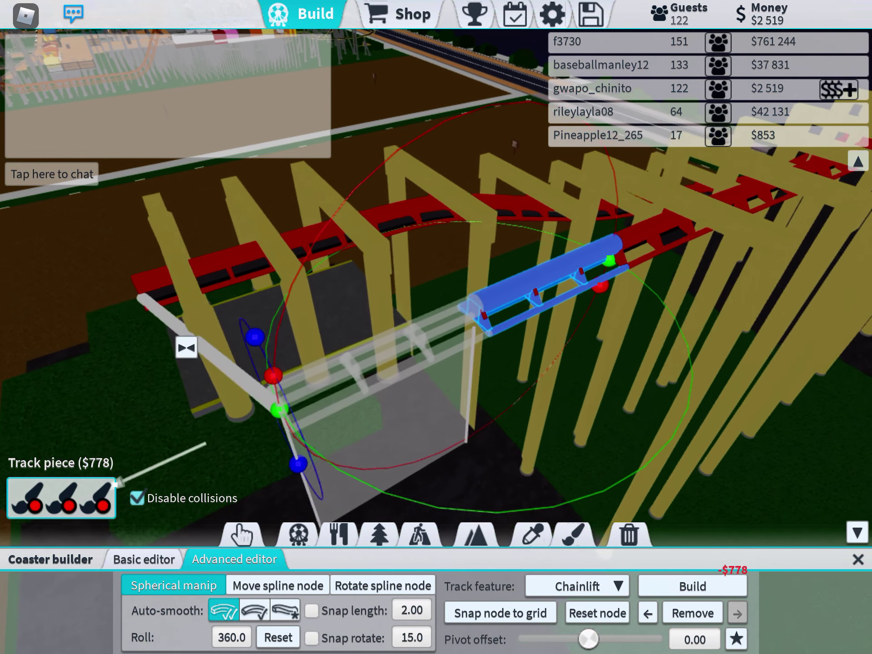
left_click(693, 587)
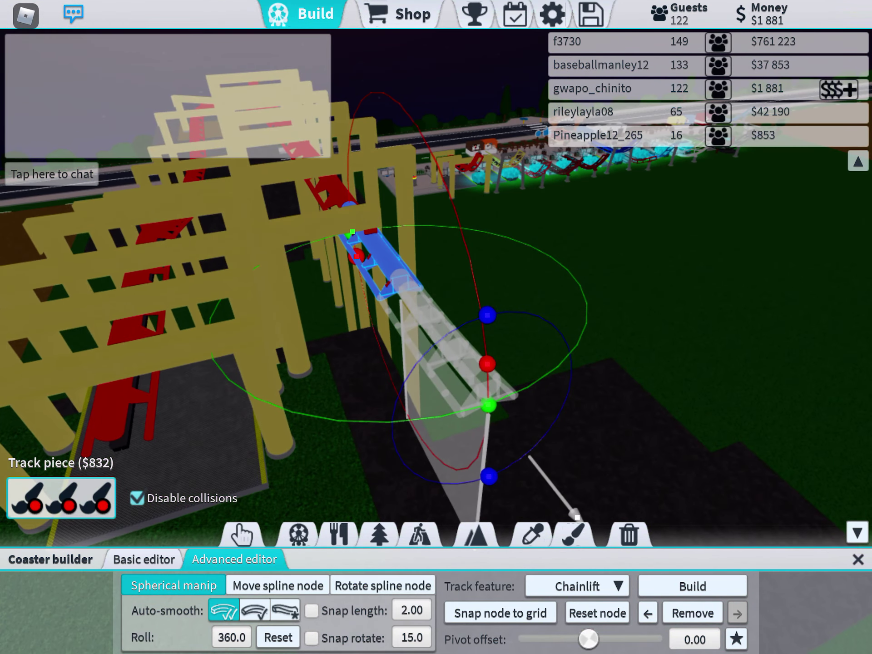
left_click_drag(487, 363, 419, 377)
left_click(693, 587)
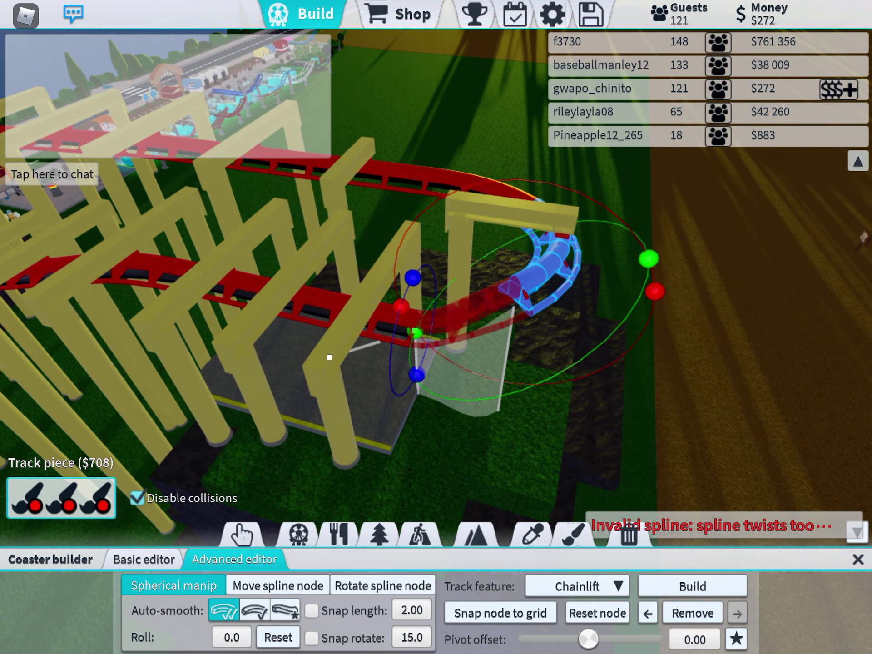
Step: Reshape and build sharper-turning pieces, then remove the badly built last piece
mouse_move(330, 356)
left_mouse_down()
mouse_move(330, 409)
mouse_move(296, 399)
mouse_move(326, 393)
left_mouse_up()
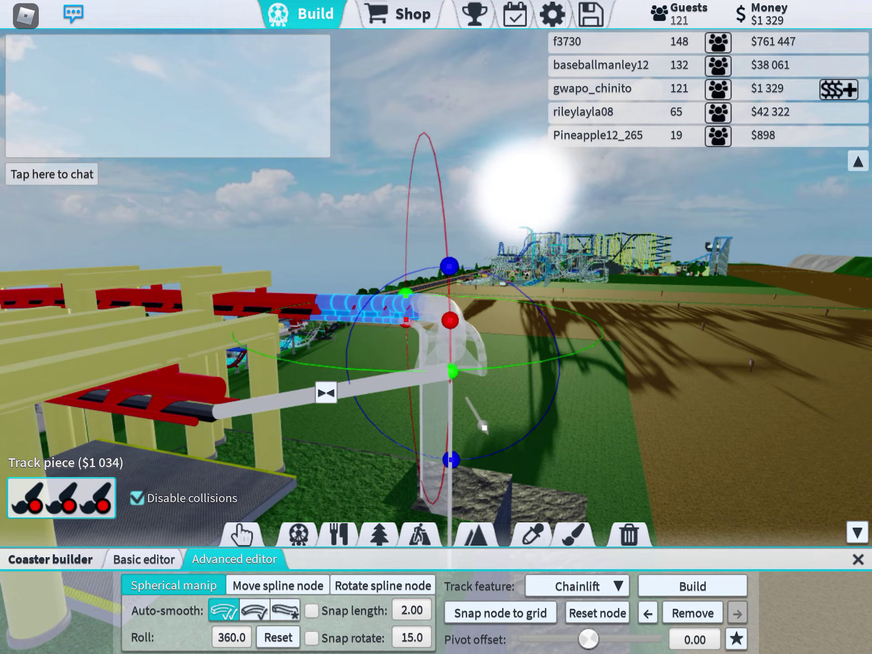
left_click(693, 586)
mouse_move(229, 377)
left_mouse_down()
mouse_move(207, 351)
mouse_move(311, 399)
left_mouse_up()
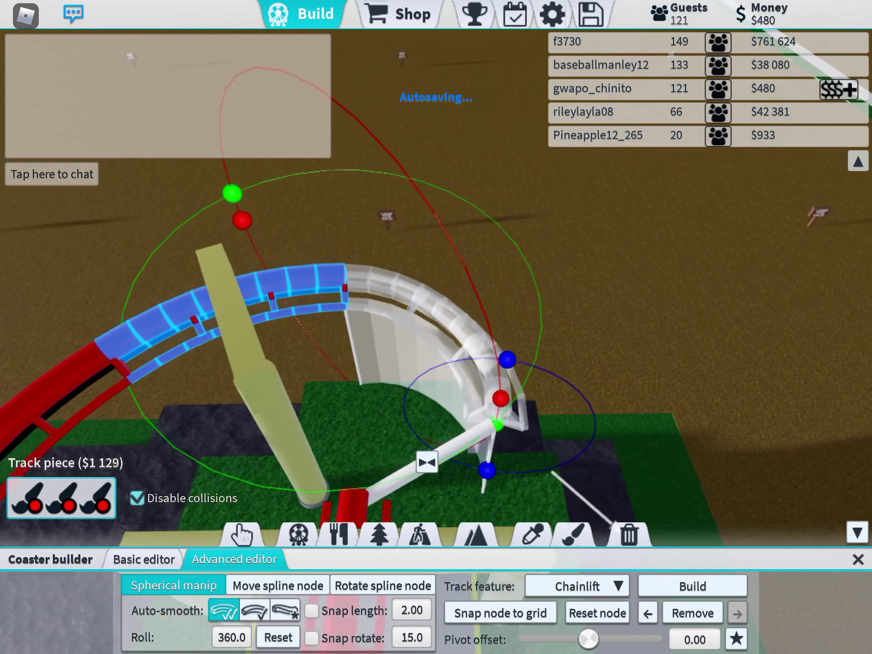
left_click_drag(428, 463, 540, 413)
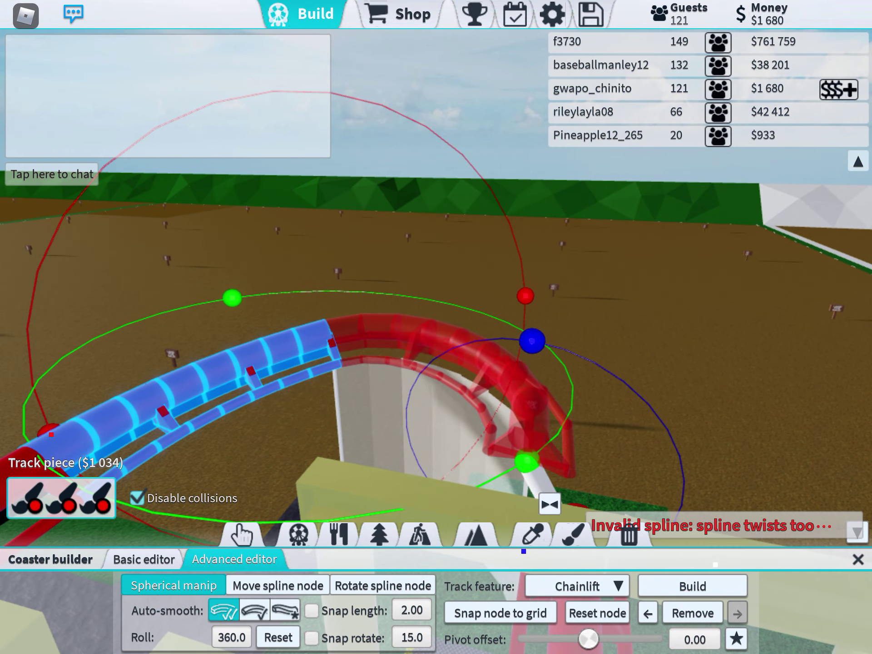
left_click(693, 586)
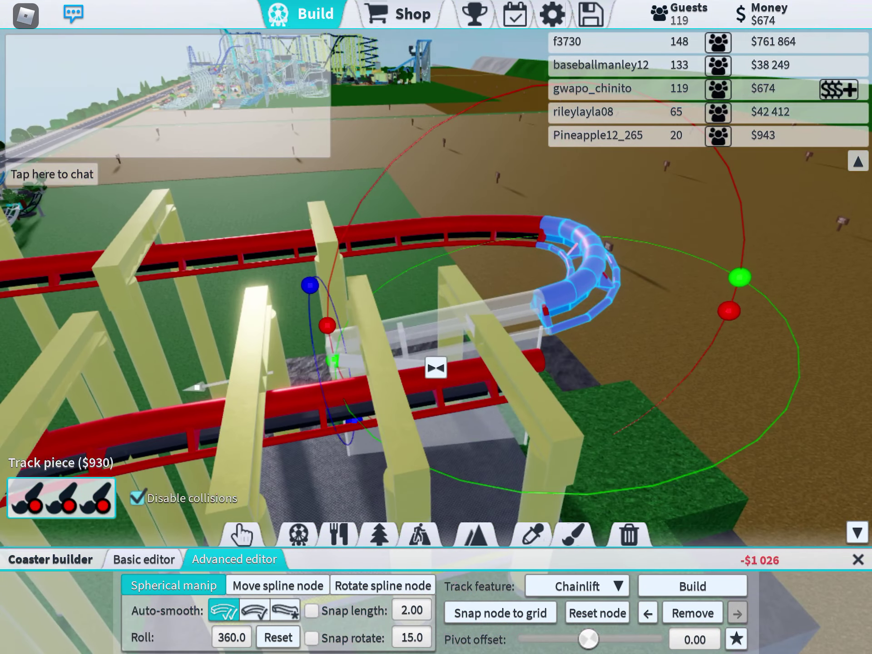
left_click_drag(527, 511, 409, 409)
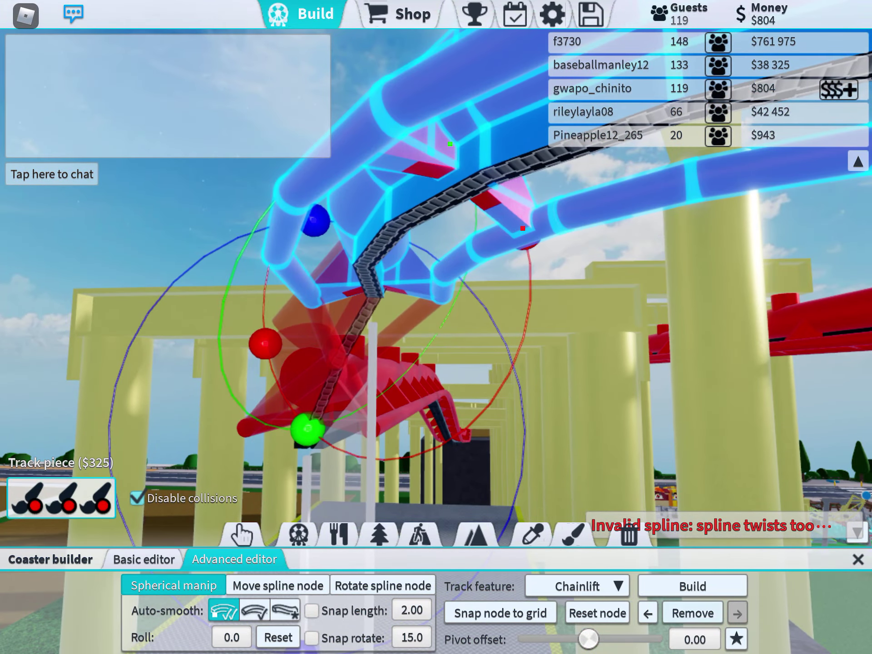
left_click(693, 613)
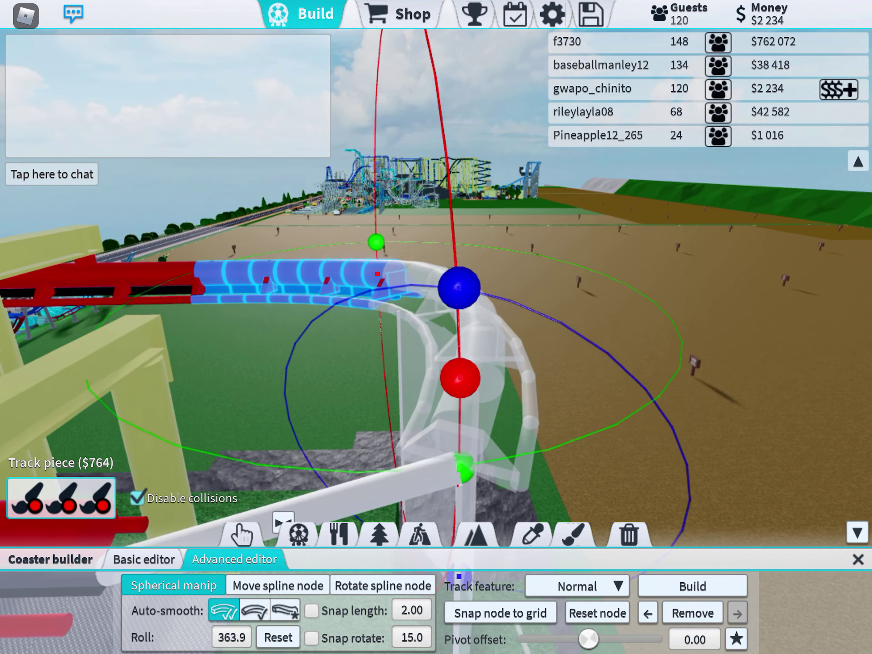
Step: Build a curving piece, remove two bad pieces, and build two fresh curve pieces
left_click(693, 586)
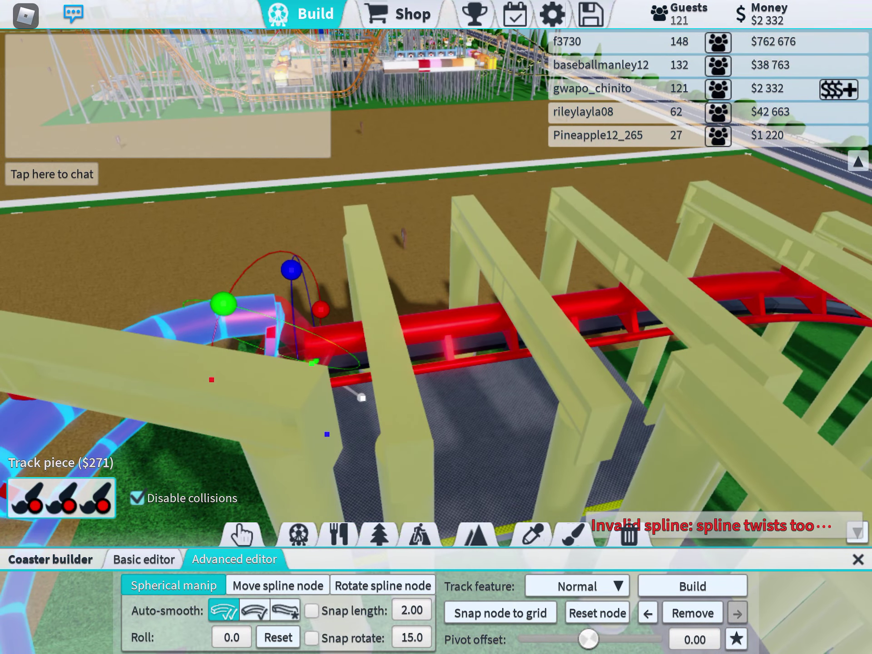
left_click(693, 612)
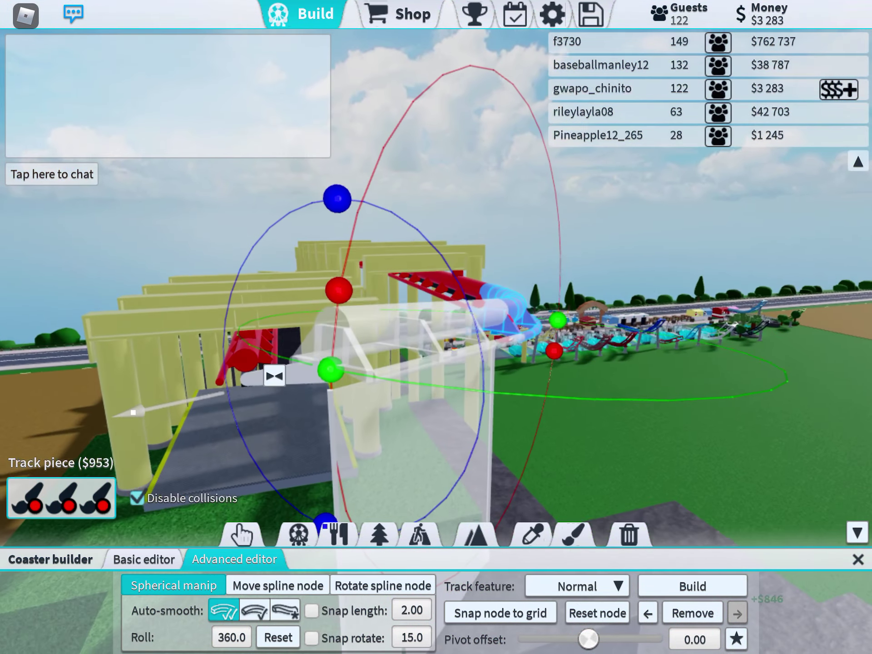
left_click(694, 613)
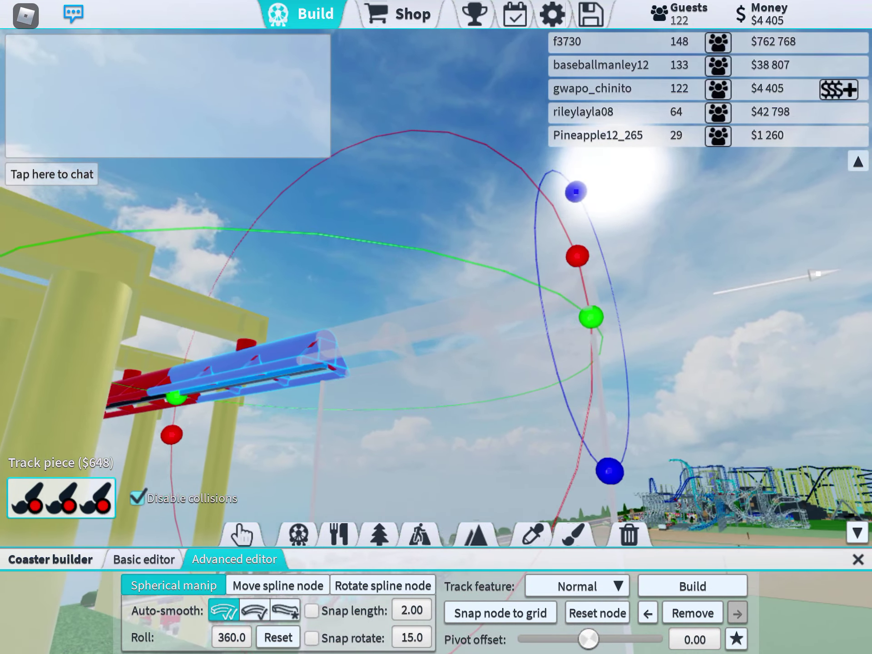
left_click(693, 587)
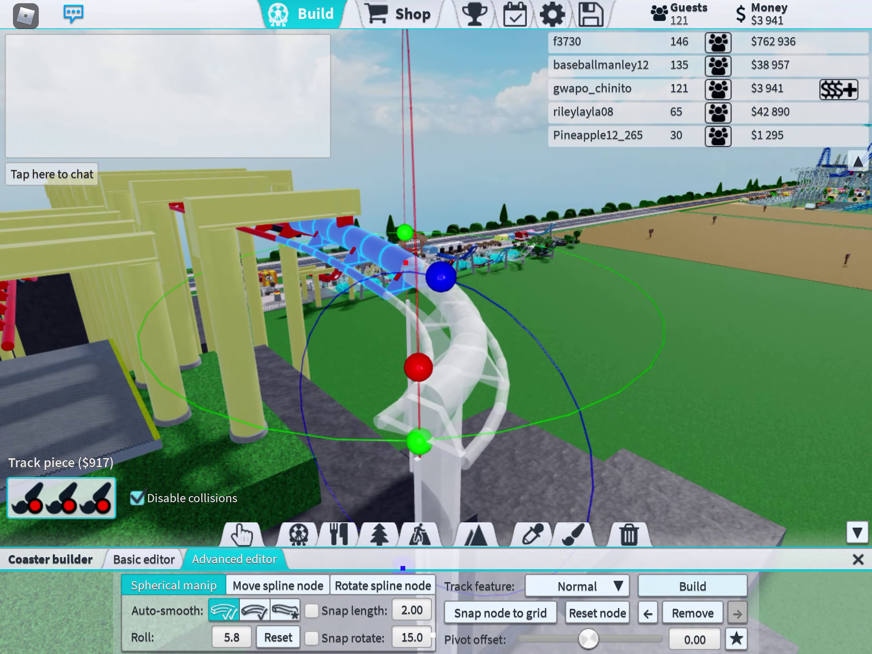
left_click(693, 587)
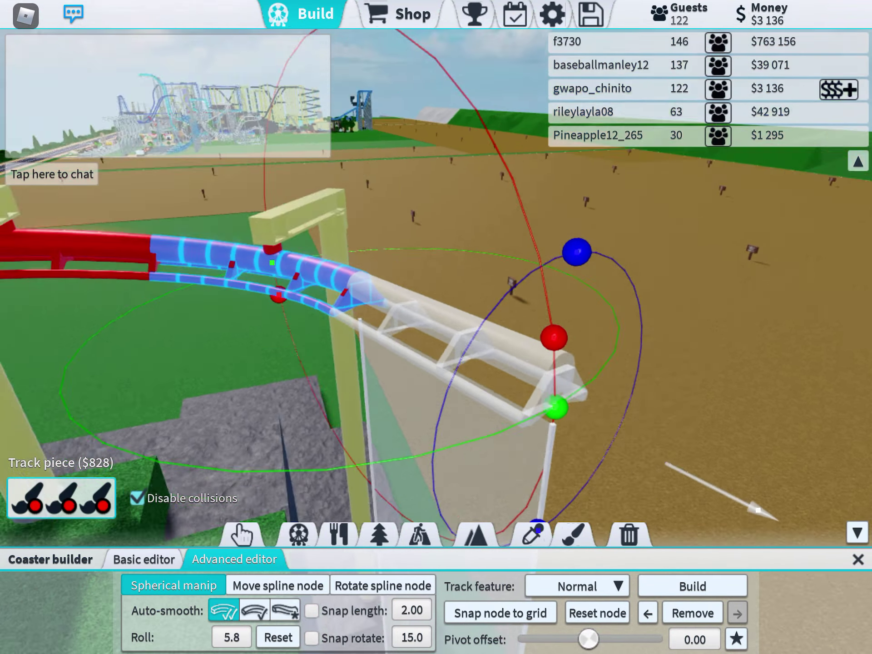
Step: Bank the next curve with the roll ring and build the final piece into the station
left_click_drag(577, 252, 497, 218)
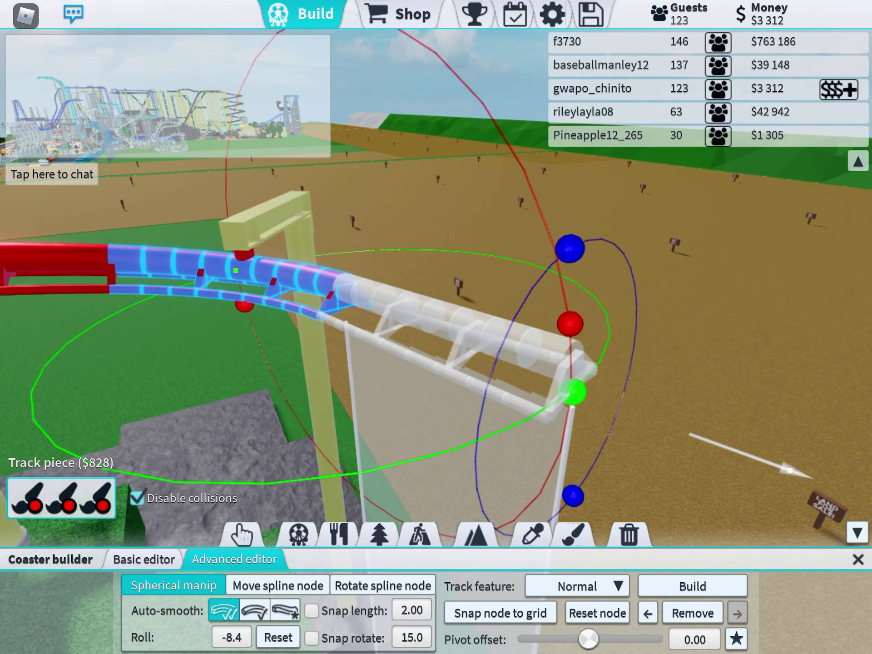
left_click_drag(573, 250, 348, 286)
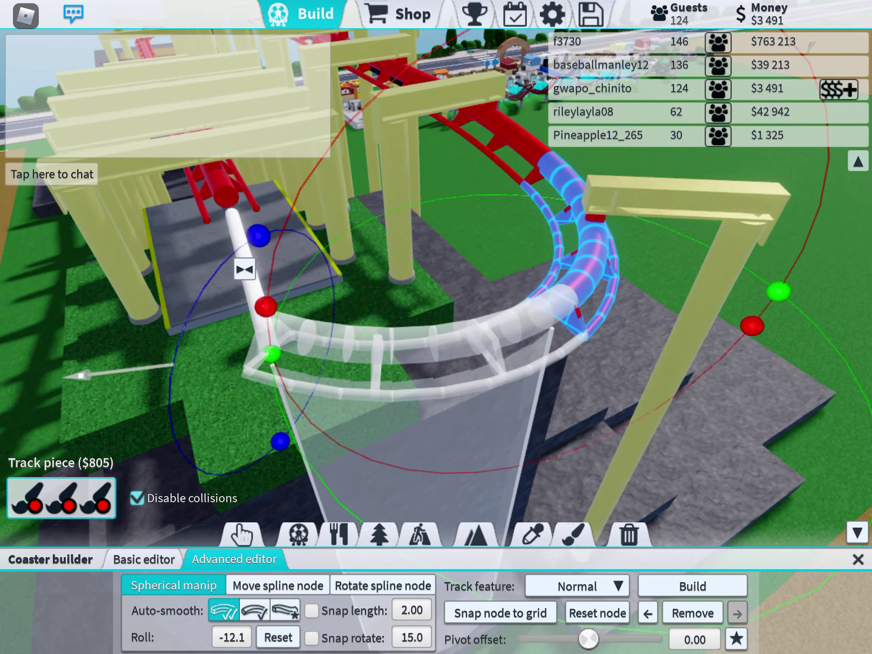
left_click_drag(436, 273, 518, 328)
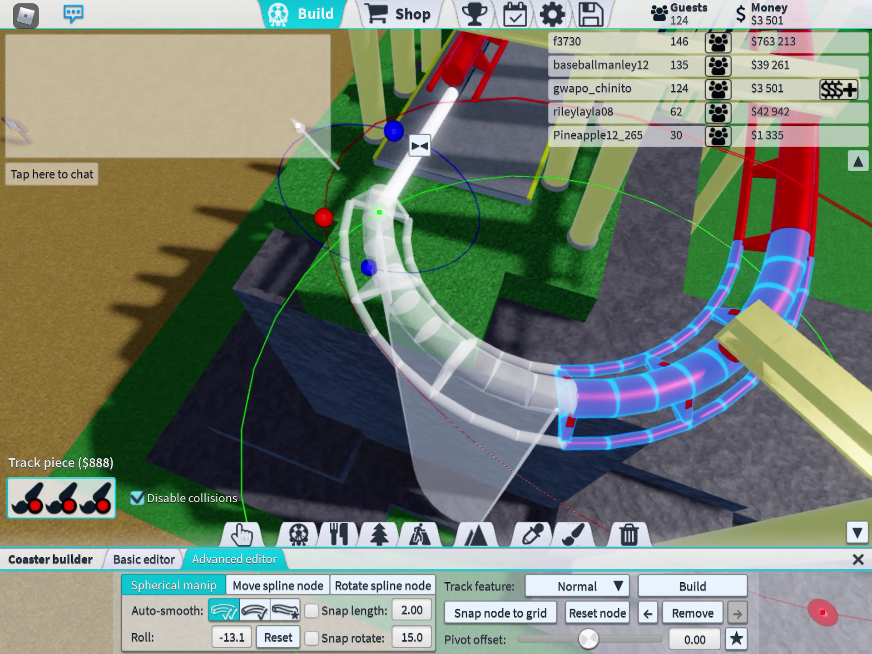
left_click_drag(436, 272, 518, 286)
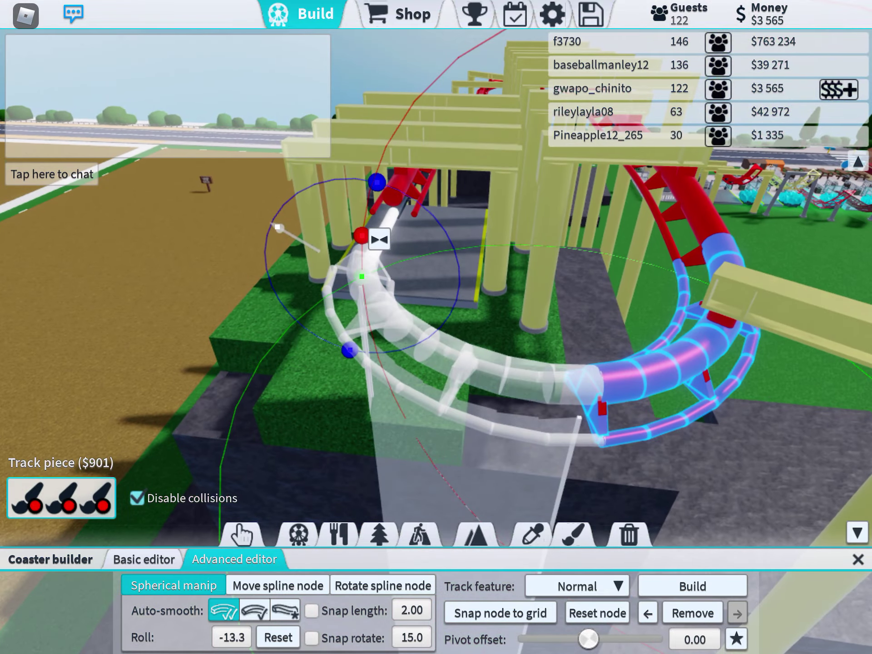
left_click_drag(348, 355, 368, 356)
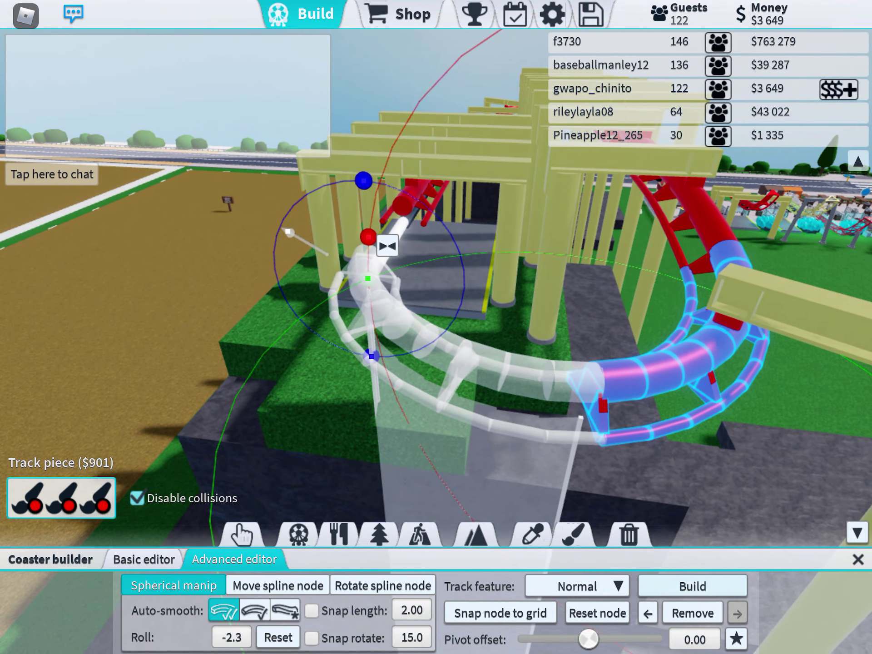
left_click(693, 586)
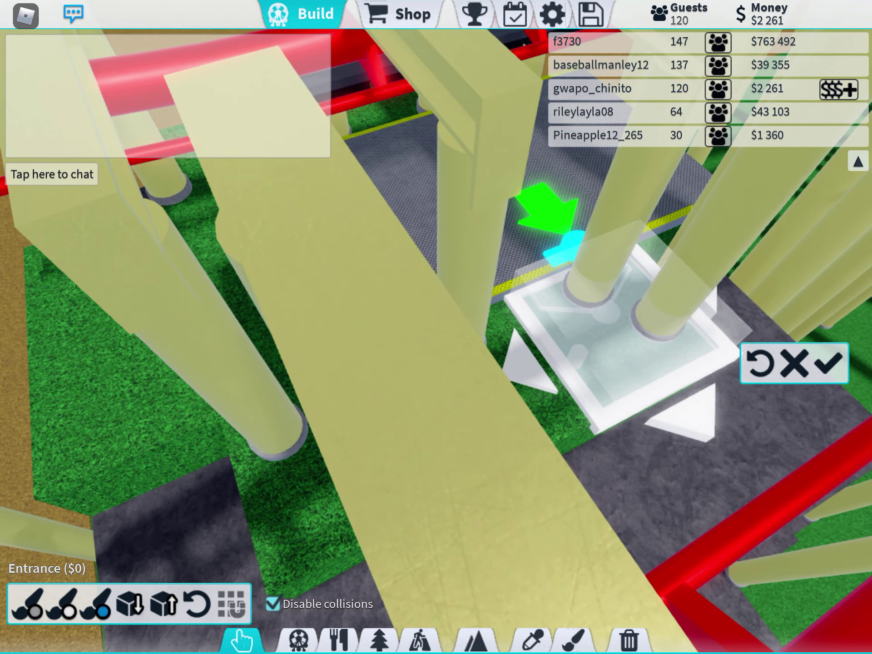
Step: Place the ride entrance and exit gates beside the station platform
left_click(828, 363)
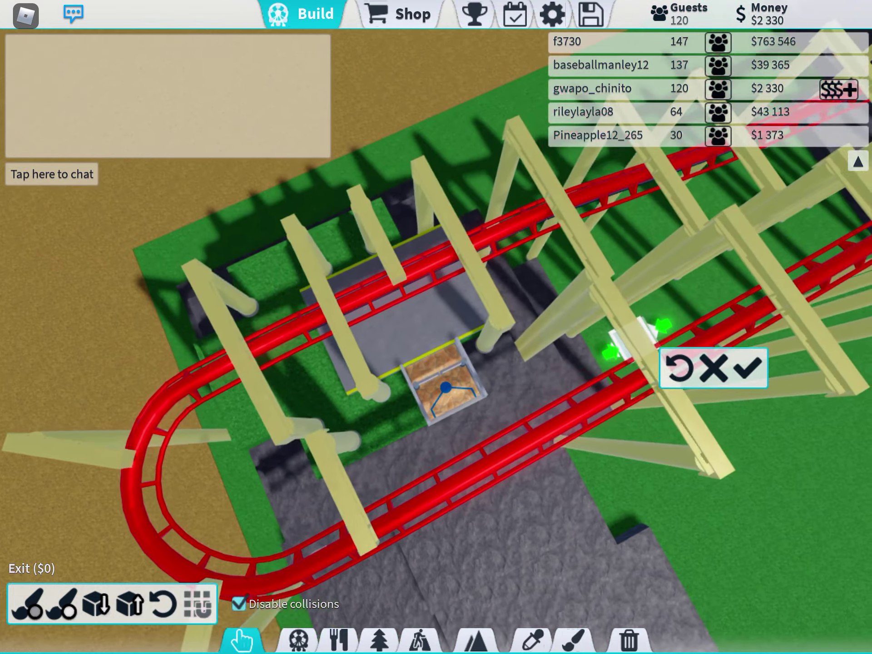
left_click(748, 363)
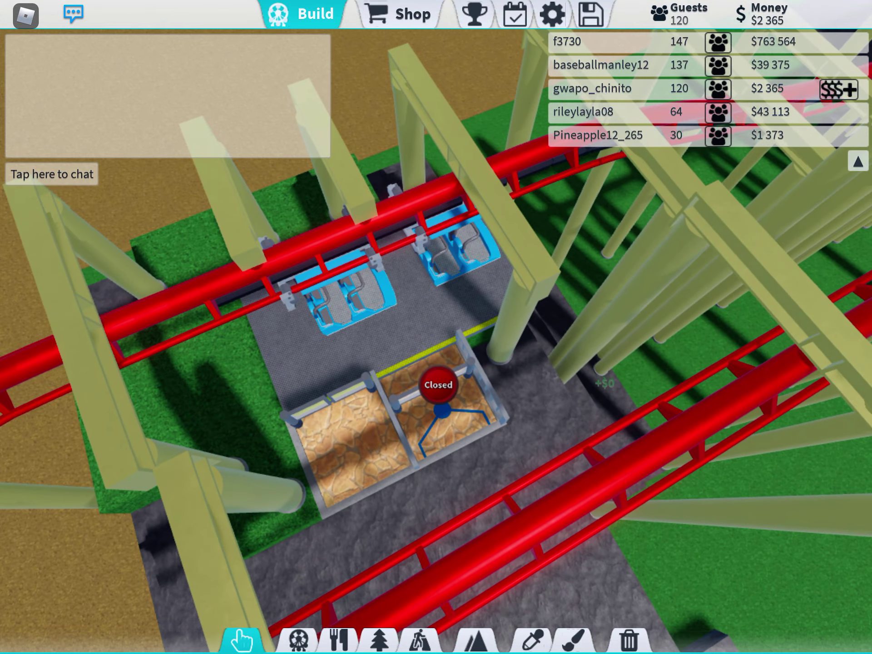
scroll(436, 327, "up", 5)
scroll(436, 327, "down", 5)
scroll(436, 327, "down", 3)
scroll(436, 327, "up", 3)
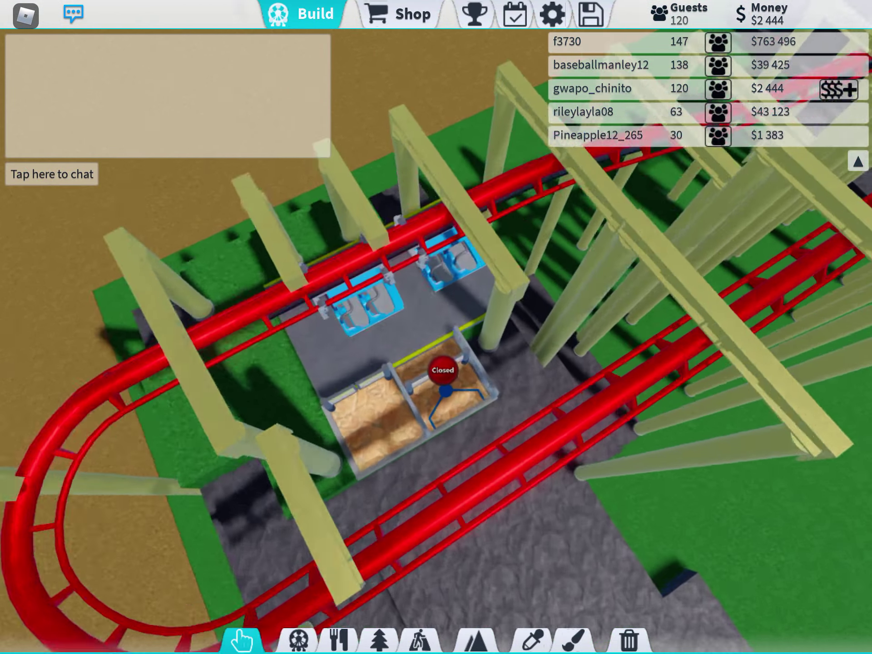
scroll(436, 327, "up", 2)
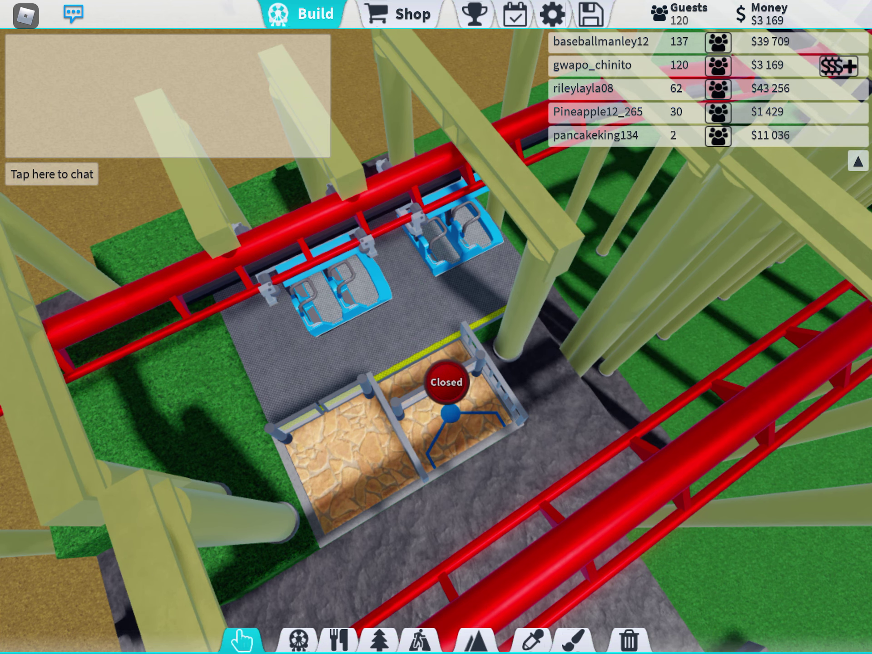
scroll(437, 327, "up", 3)
Step: Open the coaster's Appearance settings and set Automatic supports Off across all track pieces
left_click(456, 391)
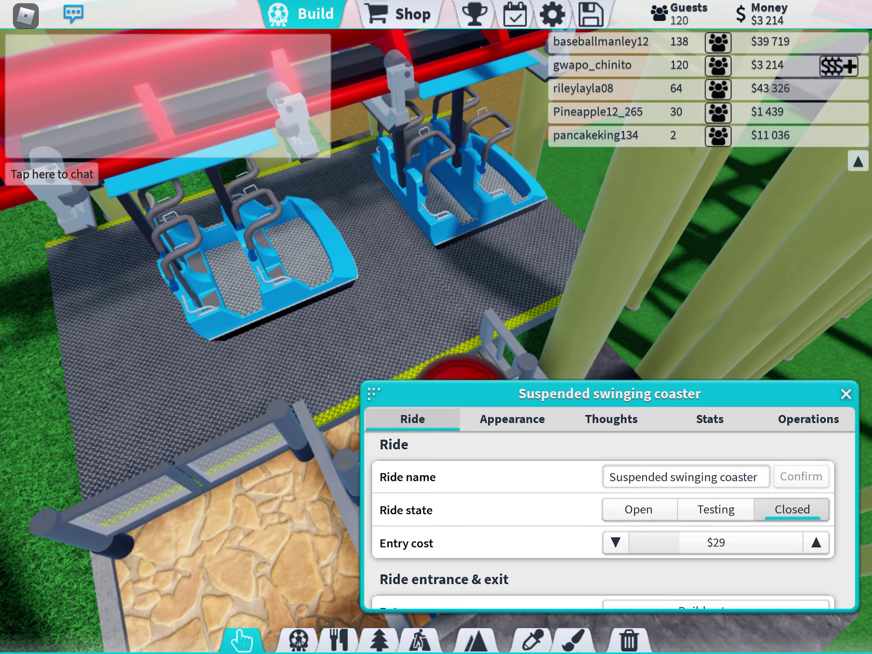
left_click(611, 419)
left_click(511, 419)
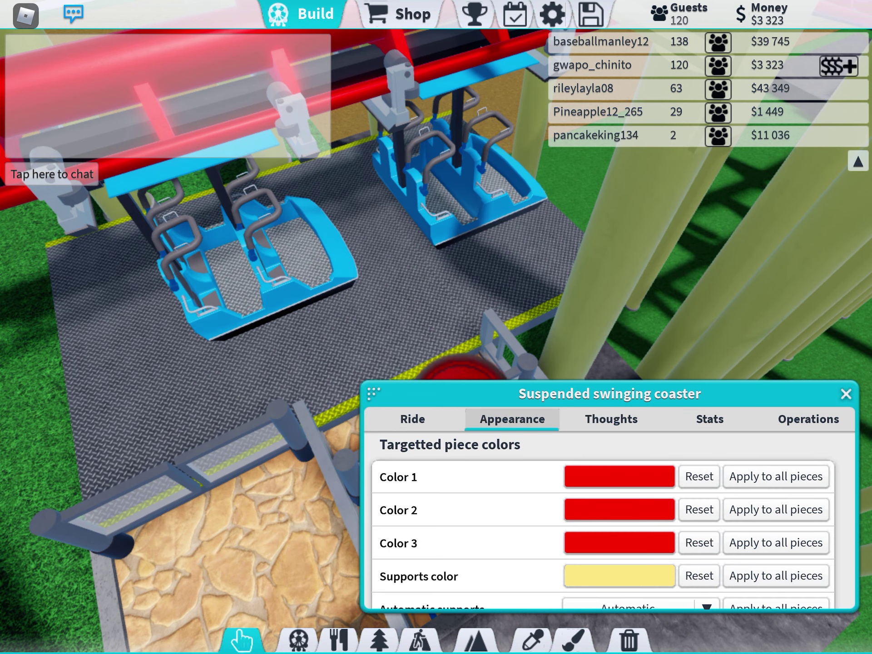
scroll(436, 327, "down", 5)
scroll(436, 328, "up", 2)
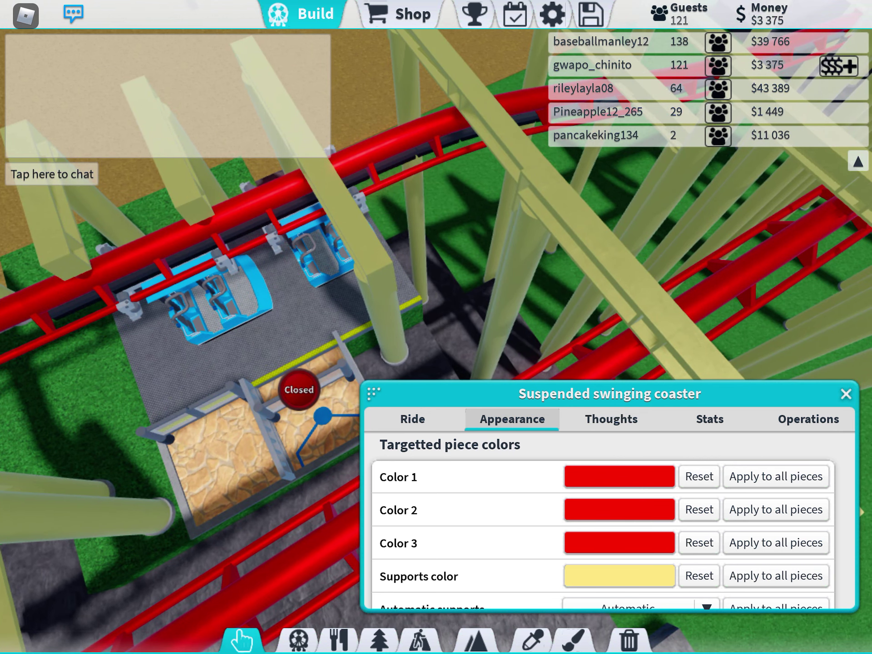
scroll(604, 518, "down", 3)
scroll(603, 518, "down", 1)
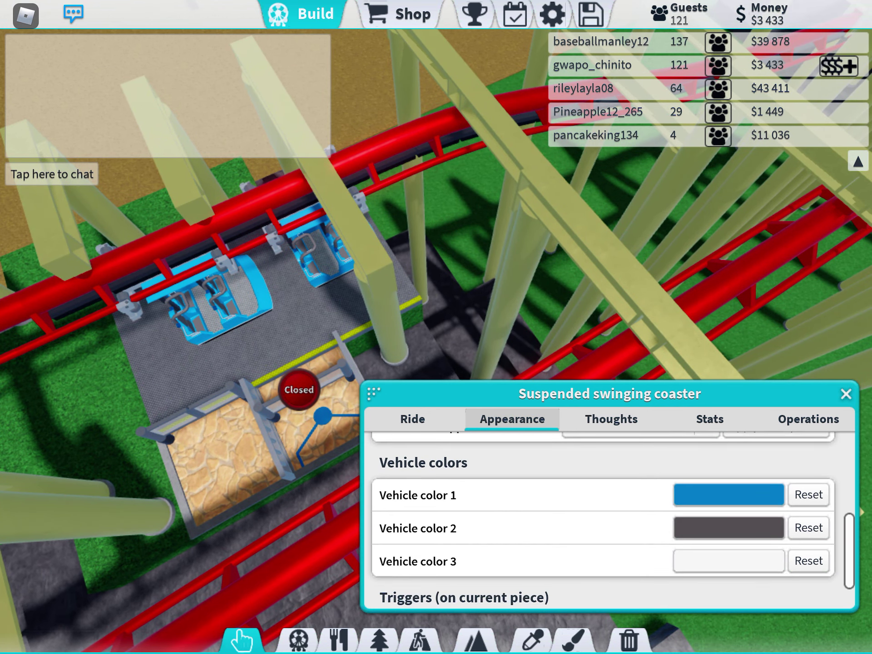
scroll(604, 518, "down", 1)
scroll(604, 518, "down", 1)
scroll(603, 518, "up", 5)
scroll(603, 518, "down", 1)
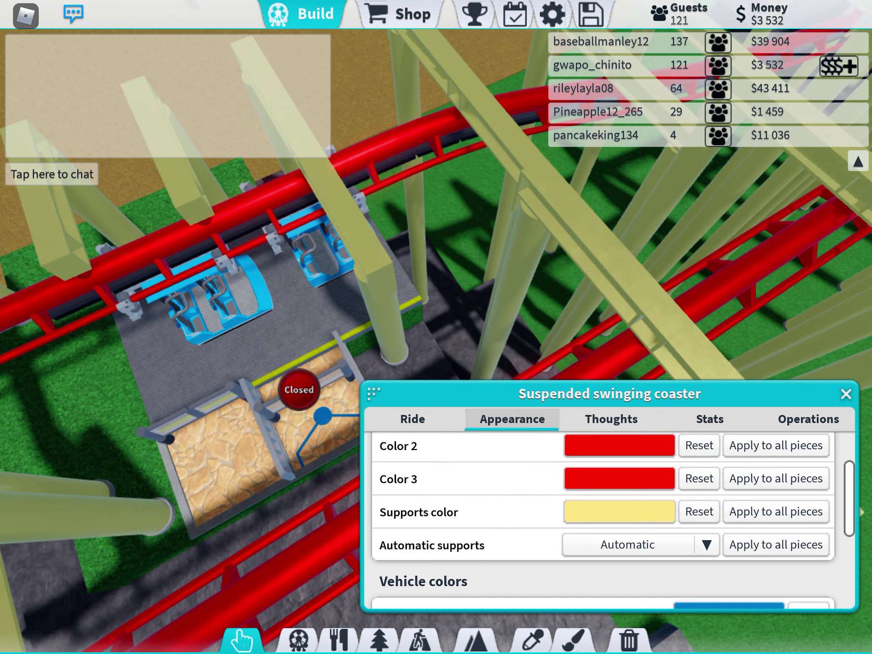
left_click(628, 544)
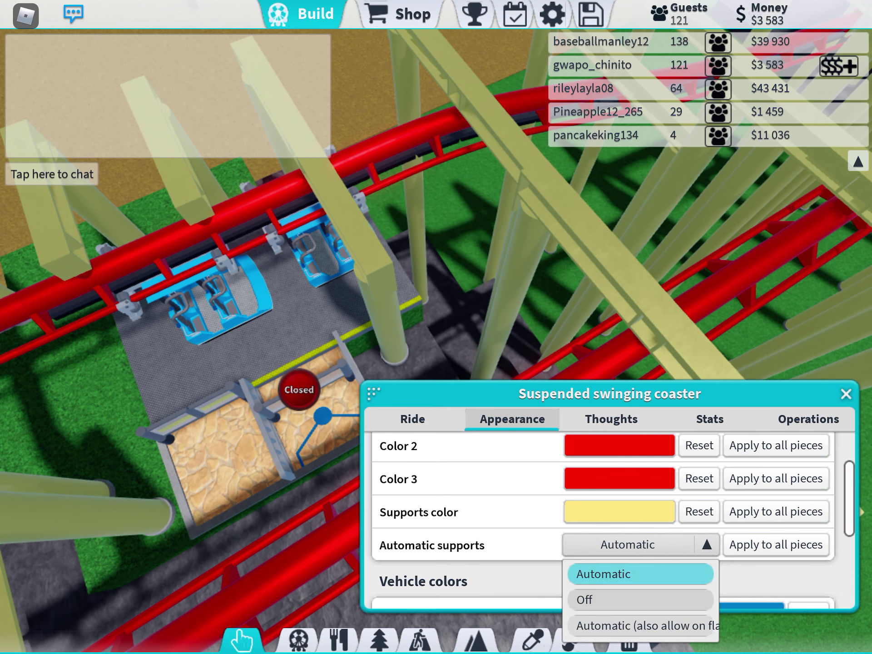
left_click(628, 545)
left_click(585, 599)
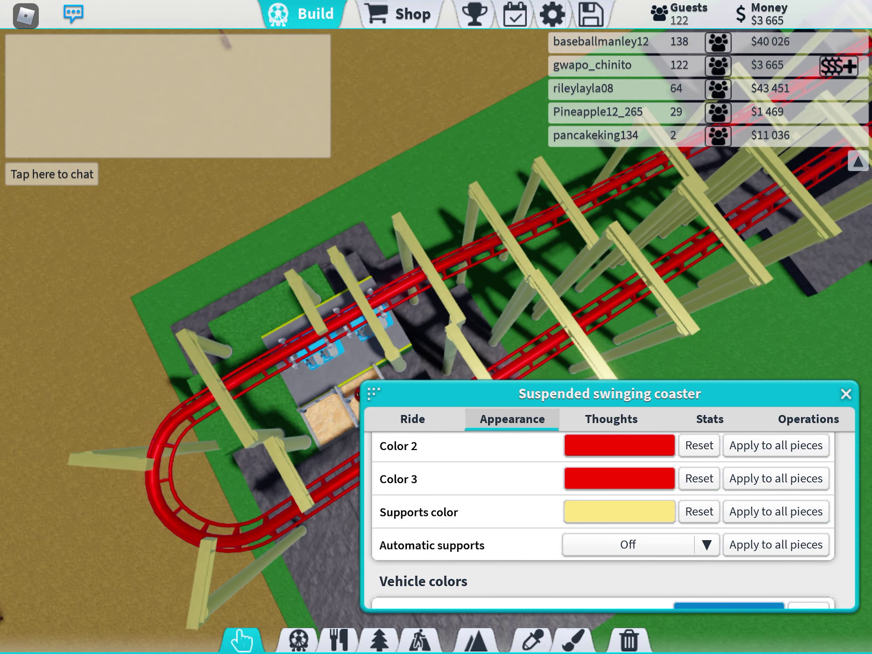
left_click(776, 545)
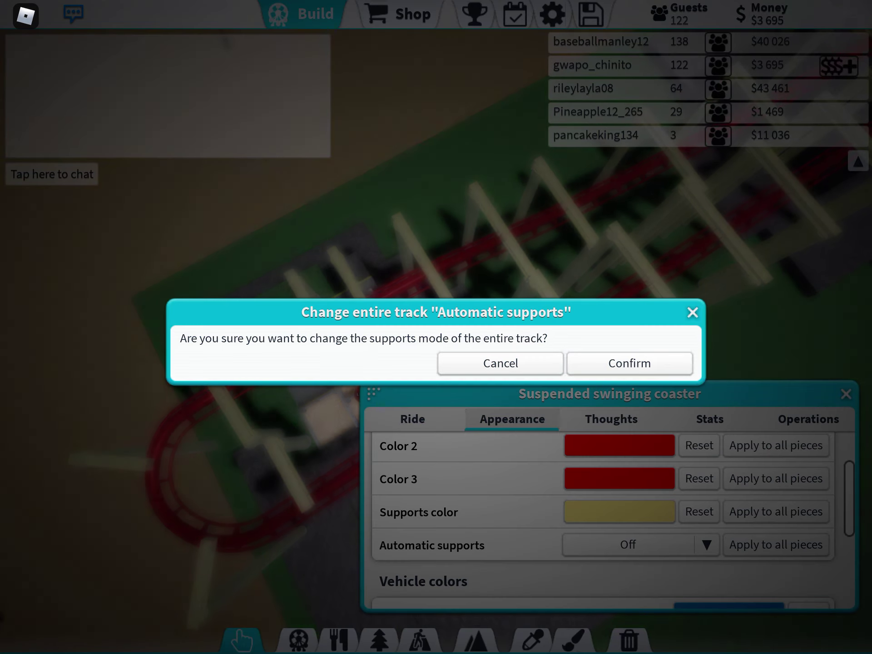
left_click(630, 363)
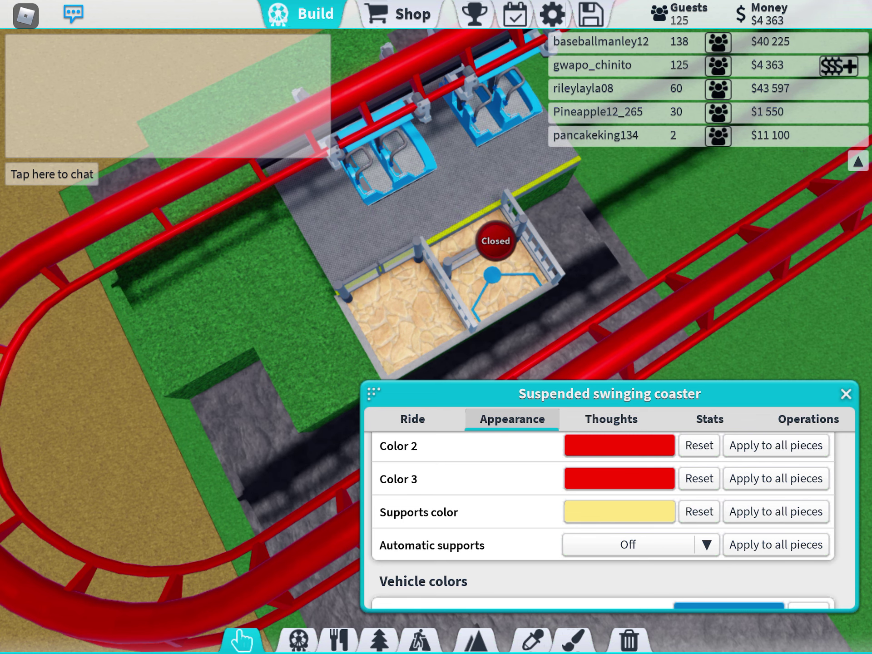
scroll(607, 511, "up", 1)
Step: Make track Color 1 dark navy and apply it to all pieces
left_click(620, 455)
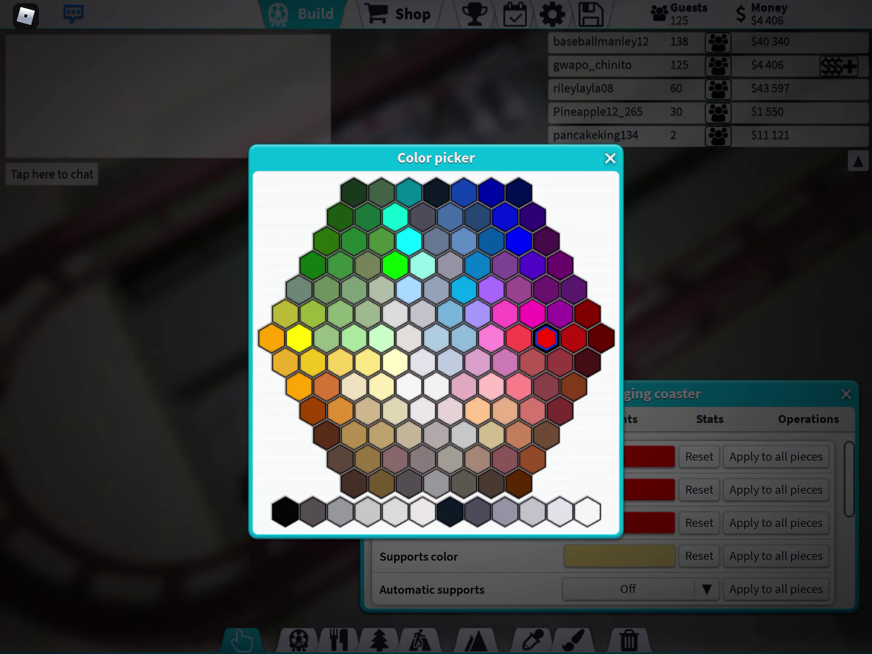
left_click(437, 191)
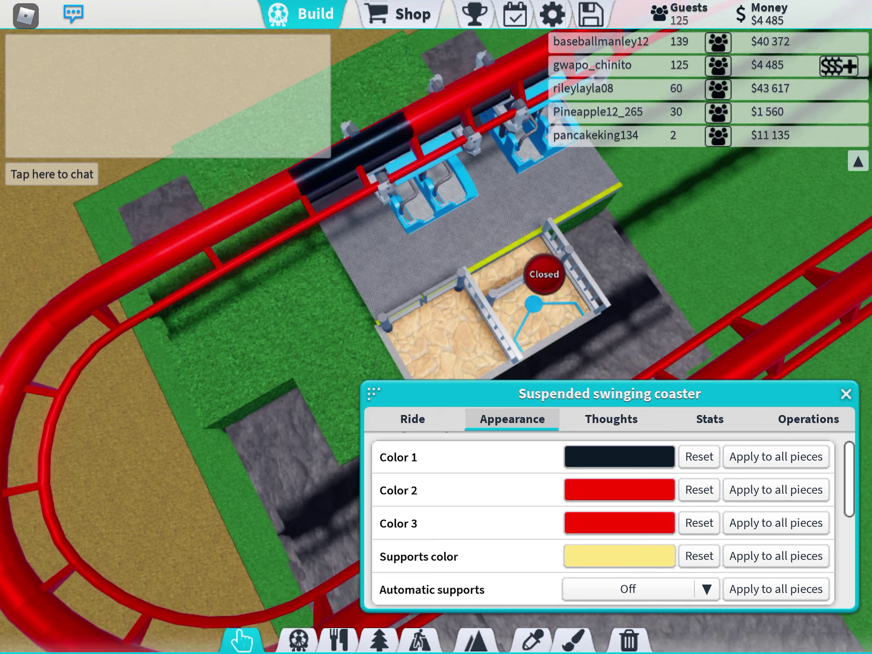
left_click(776, 457)
left_click(628, 362)
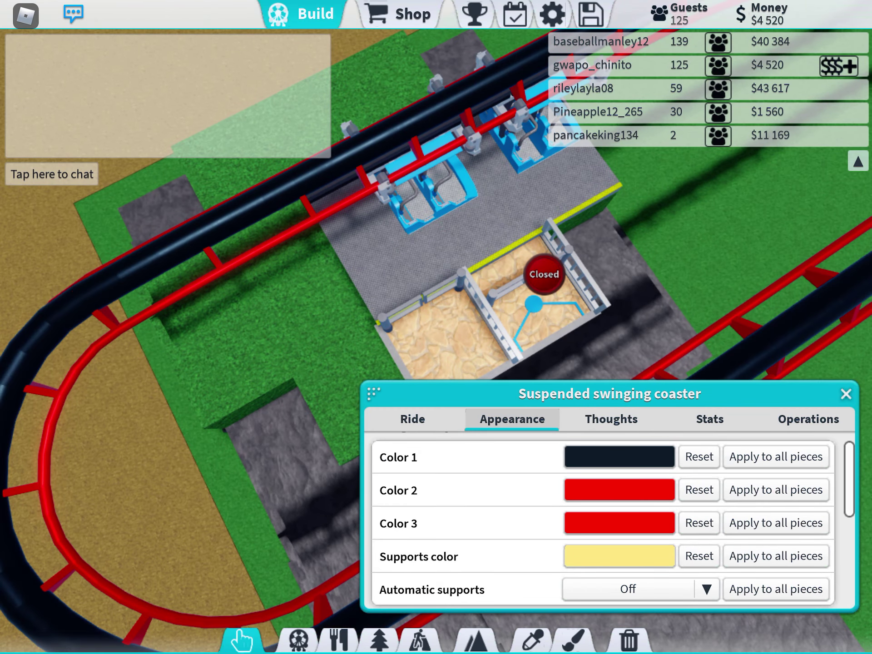
Step: Set Color 2 to black and Color 3 to dark grey, applied to all pieces
left_click(620, 489)
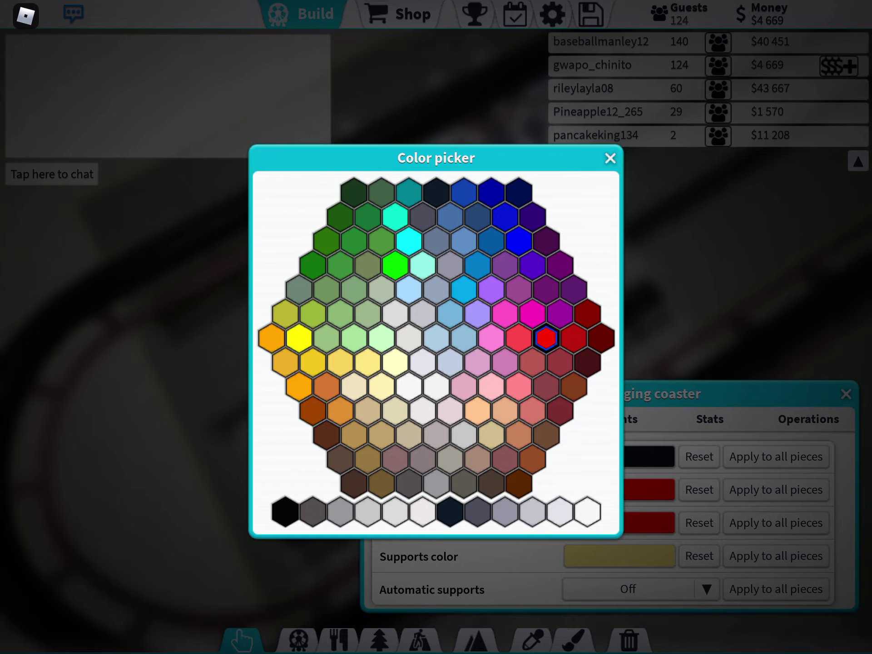
left_click(285, 512)
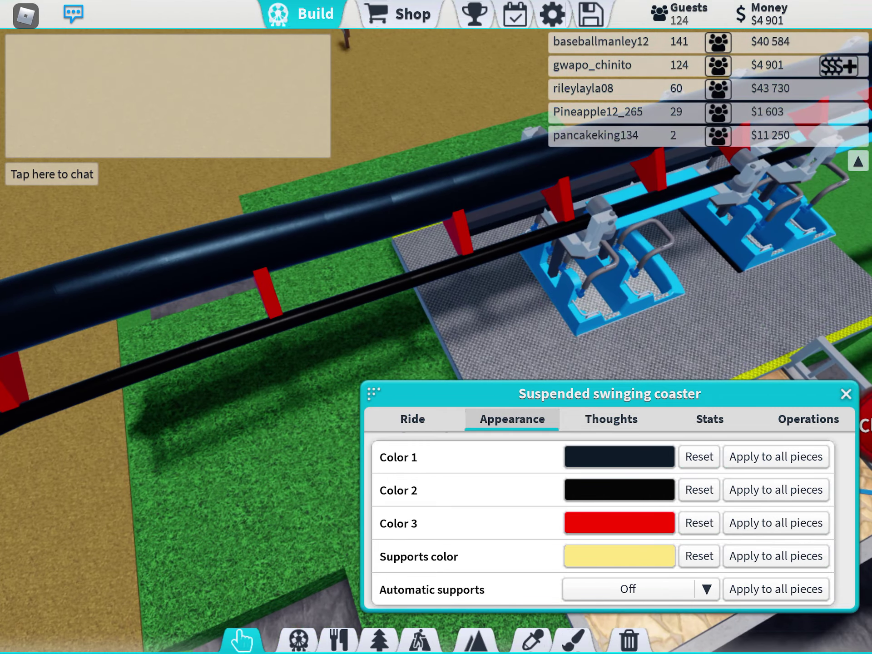
left_click(620, 523)
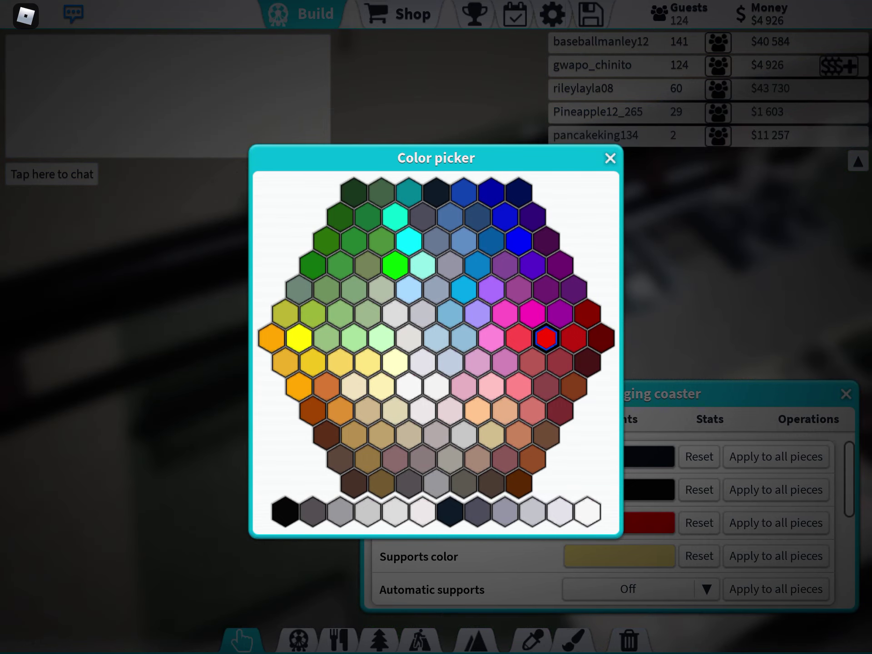
left_click(478, 512)
left_click(777, 523)
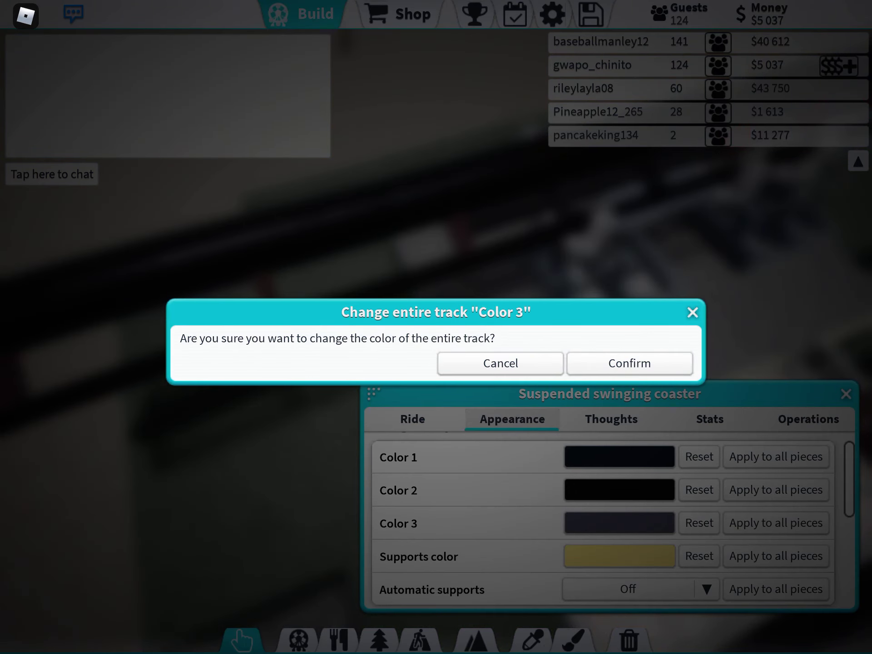
left_click(629, 362)
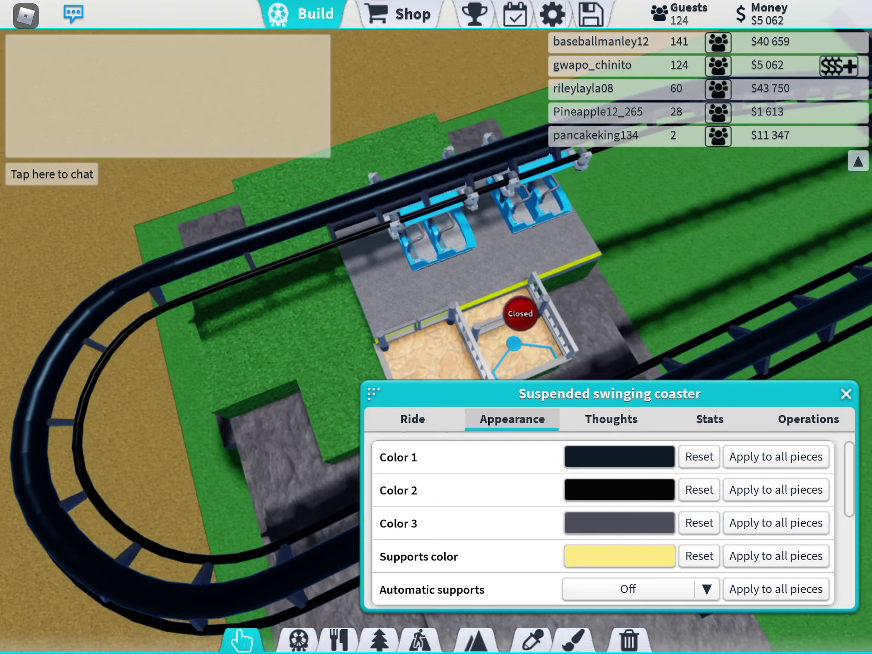
scroll(273, 273, "up", 5)
scroll(437, 273, "down", 5)
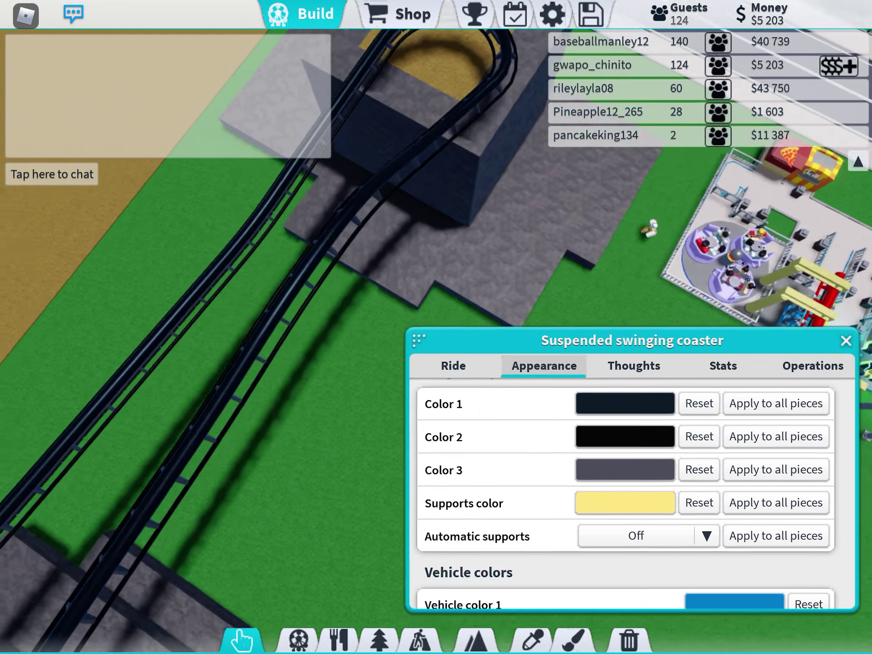
scroll(204, 341, "up", 5)
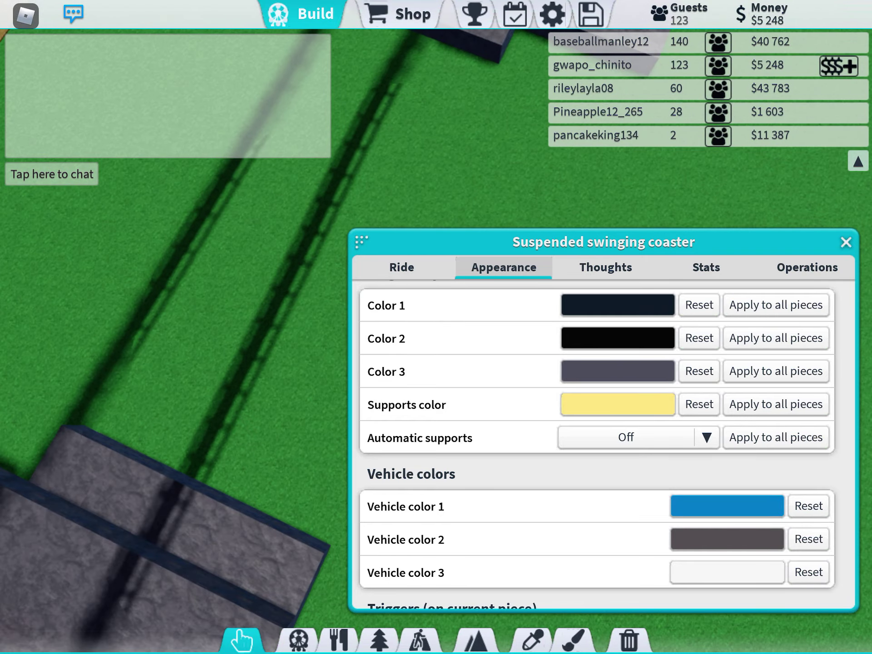
scroll(205, 341, "down", 5)
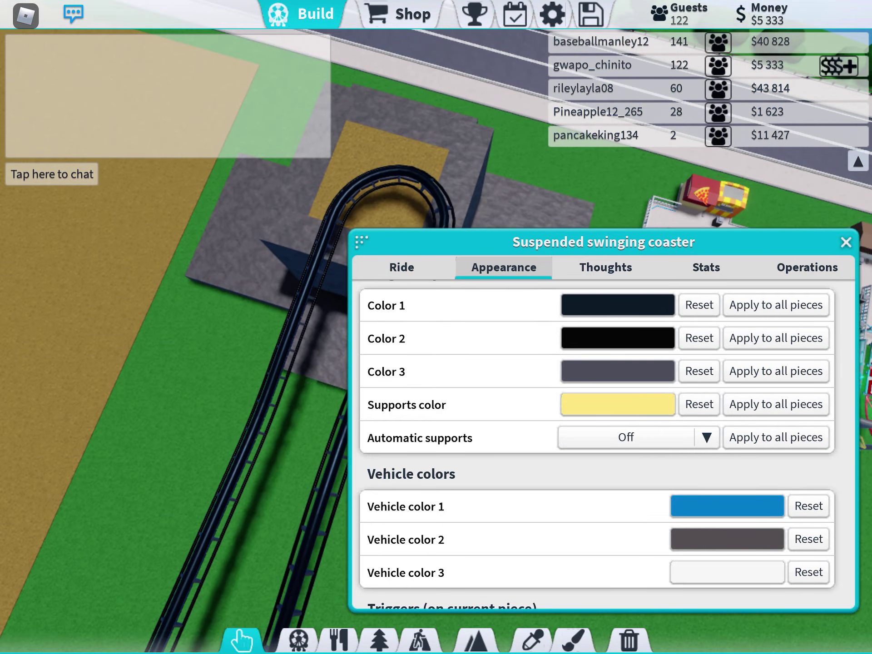
left_click(847, 242)
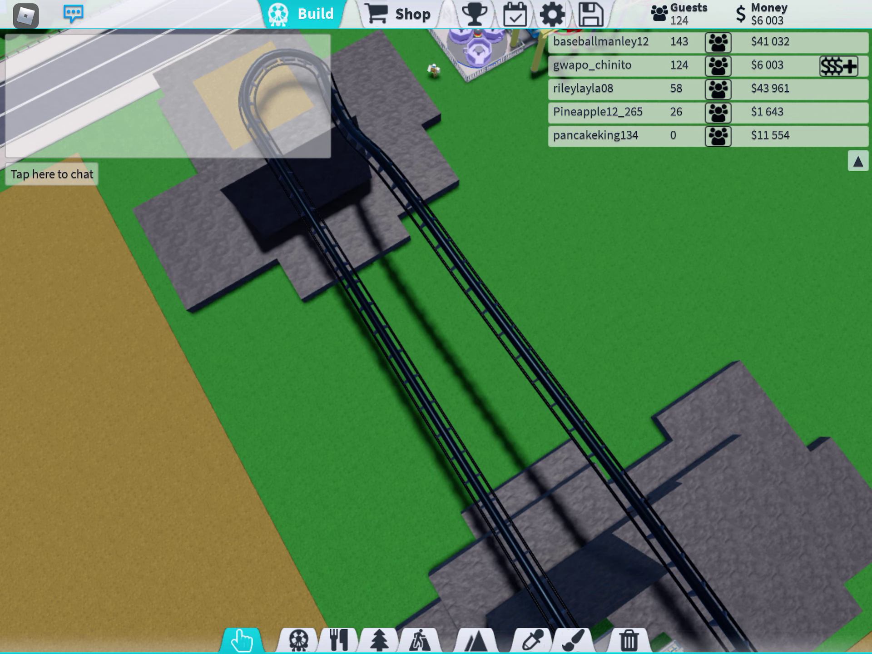
scroll(436, 328, "down", 3)
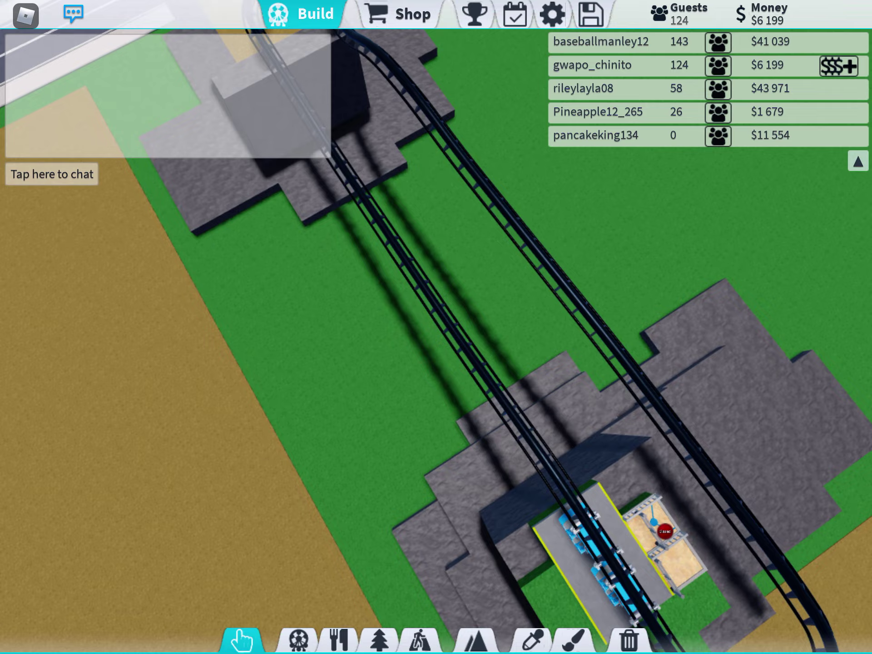
scroll(437, 327, "up", 5)
scroll(436, 327, "down", 5)
scroll(436, 328, "up", 4)
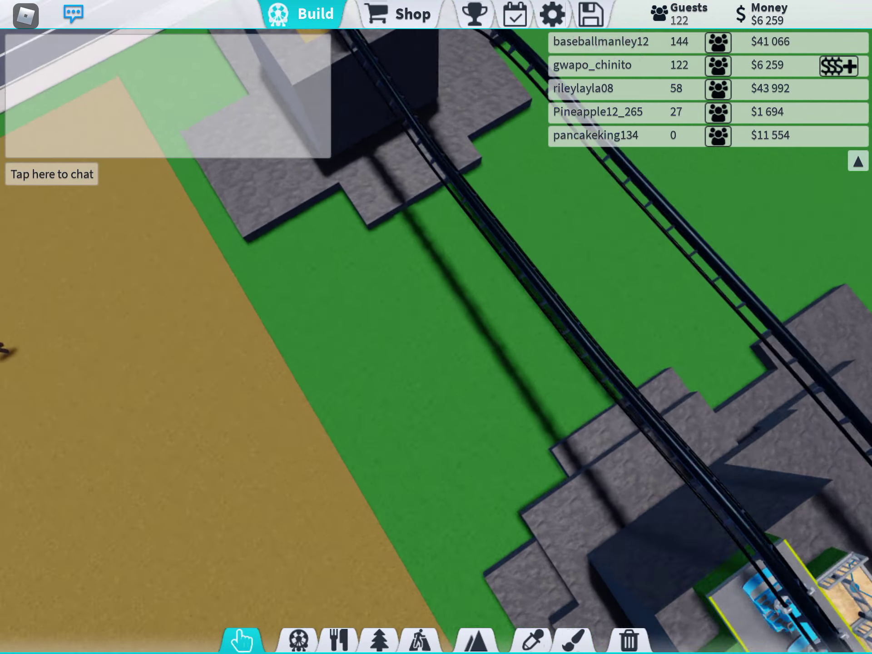
scroll(436, 328, "up", 3)
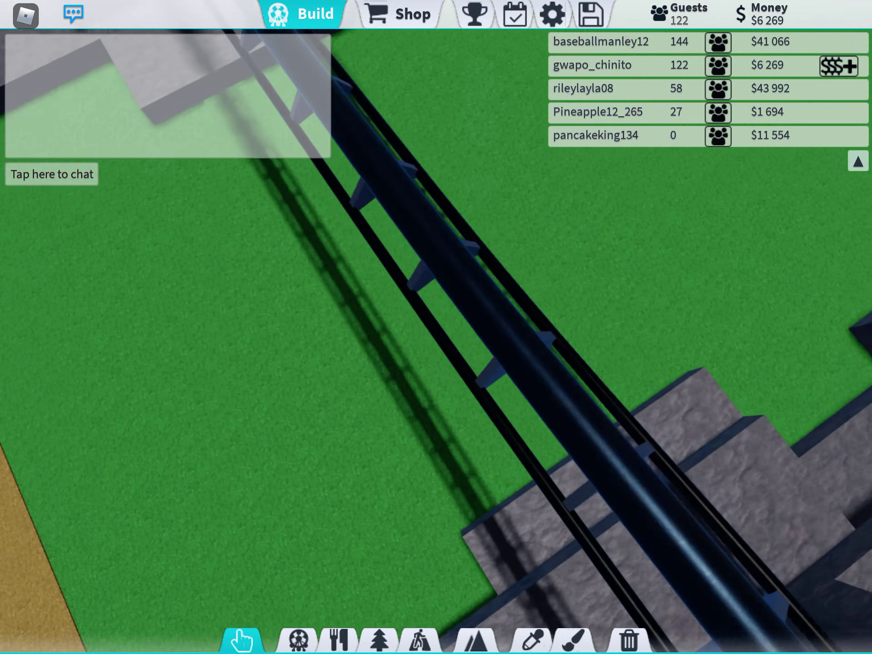
scroll(437, 327, "up", 2)
scroll(436, 327, "up", 2)
scroll(436, 328, "down", 5)
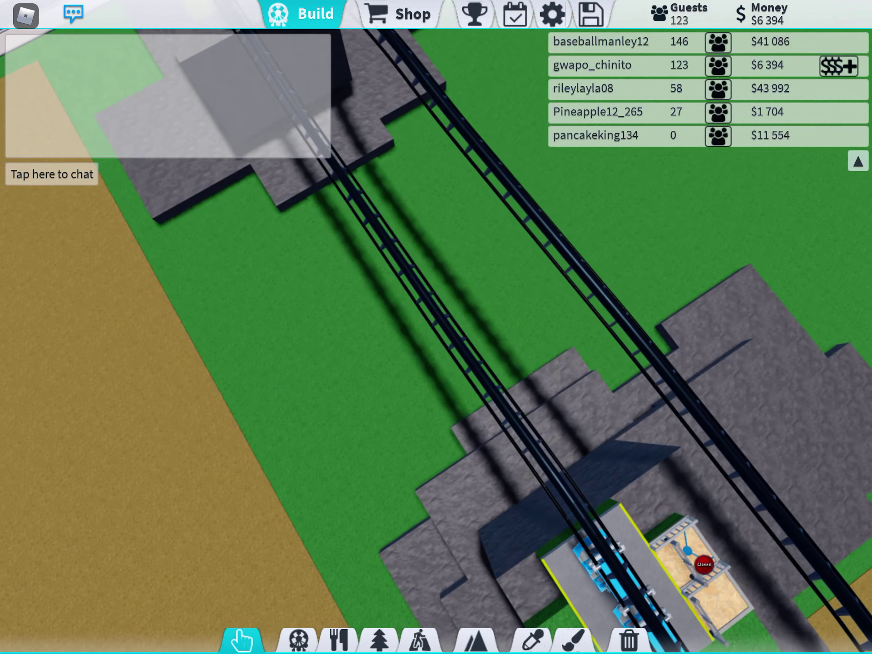
scroll(436, 328, "down", 5)
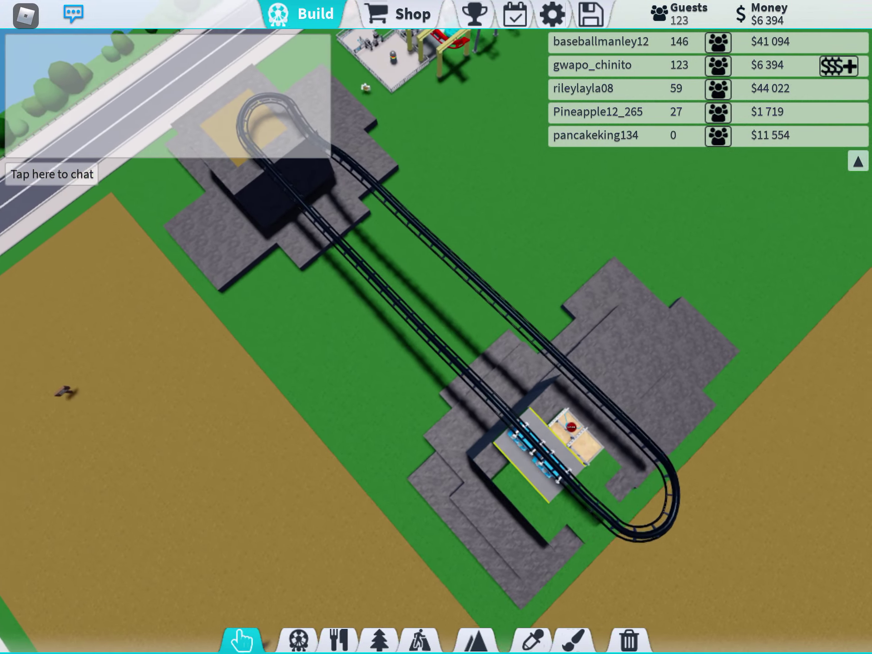
scroll(437, 327, "up", 3)
scroll(436, 328, "up", 2)
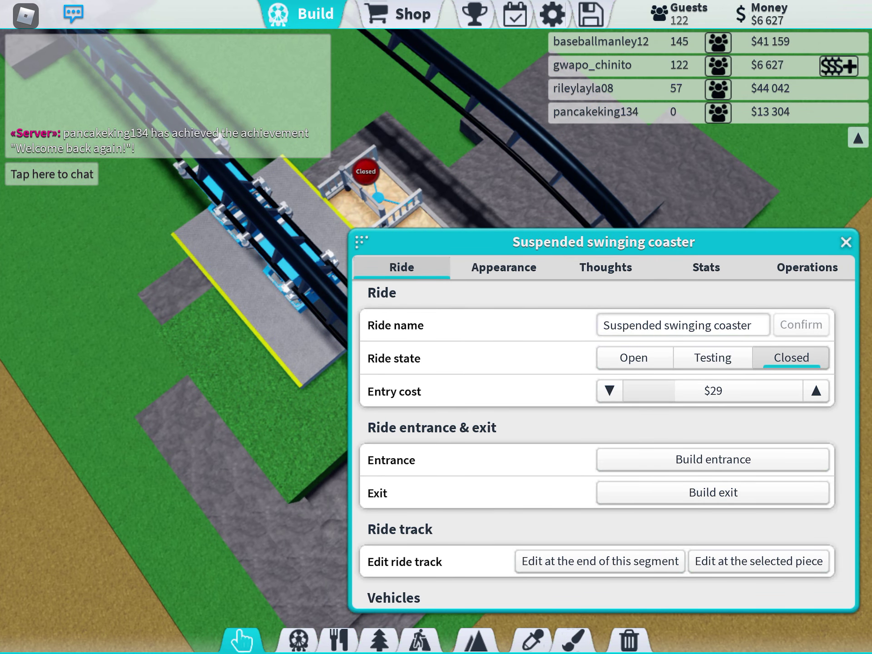
scroll(597, 436, "down", 5)
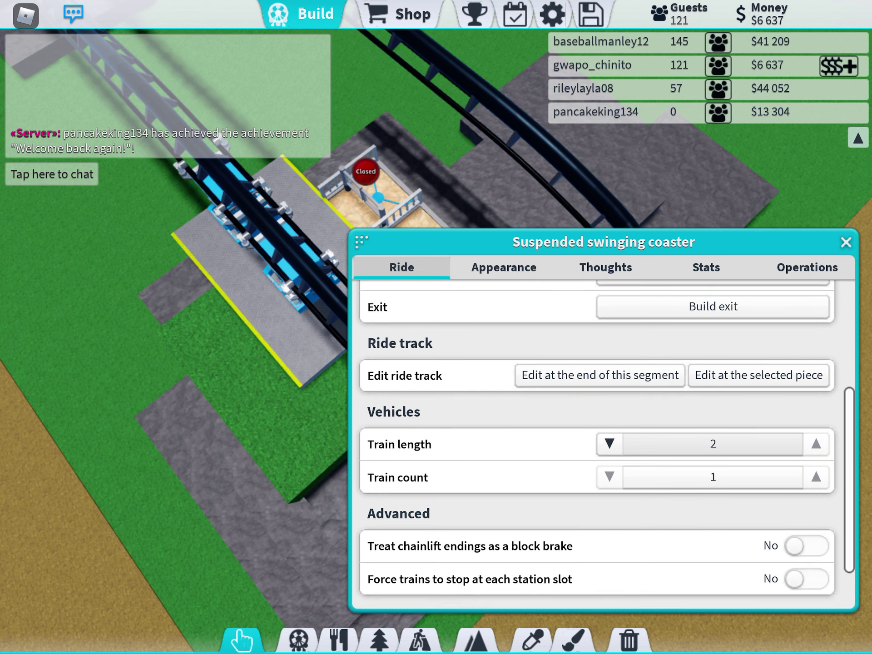
scroll(597, 436, "up", 3)
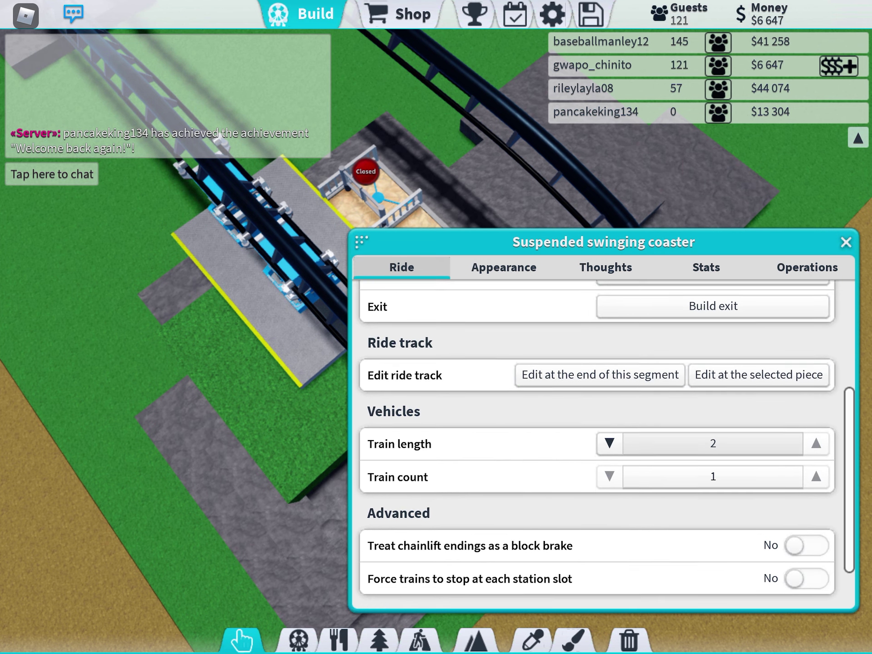
scroll(597, 436, "up", 3)
Step: Set the coaster's first vehicle colour to dark grey-blue
left_click(504, 267)
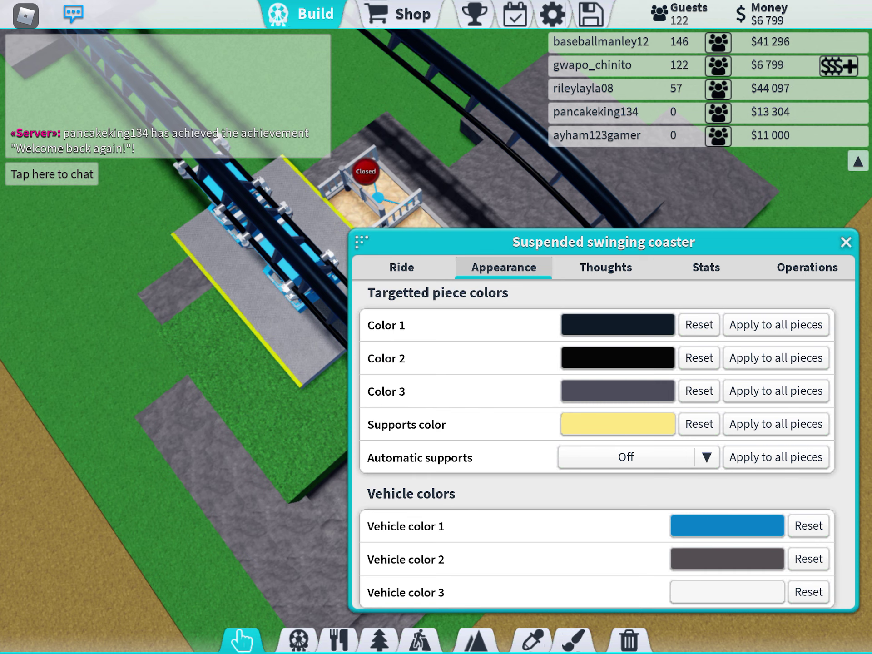
scroll(272, 273, "up", 5)
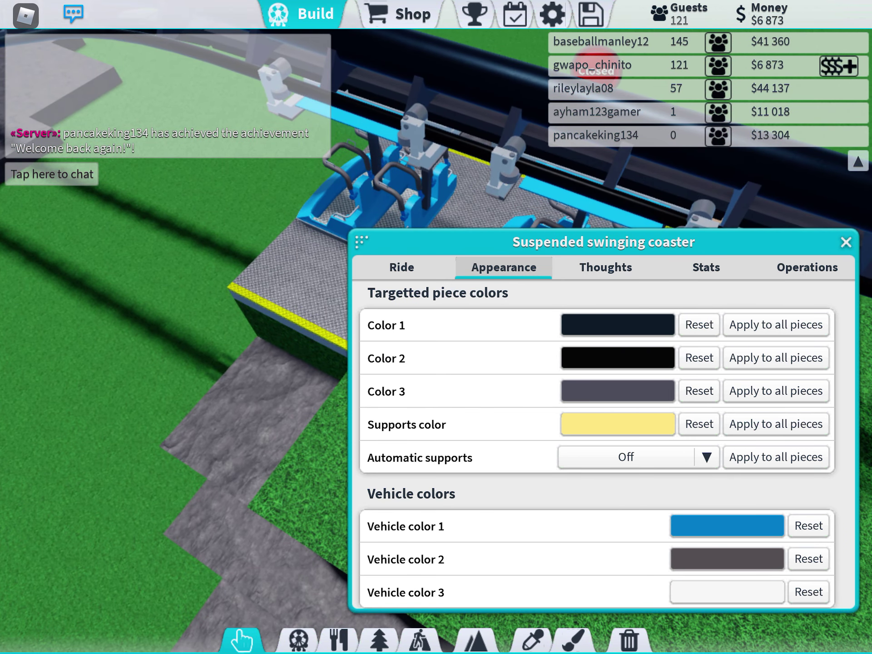
left_click(728, 526)
left_click(478, 512)
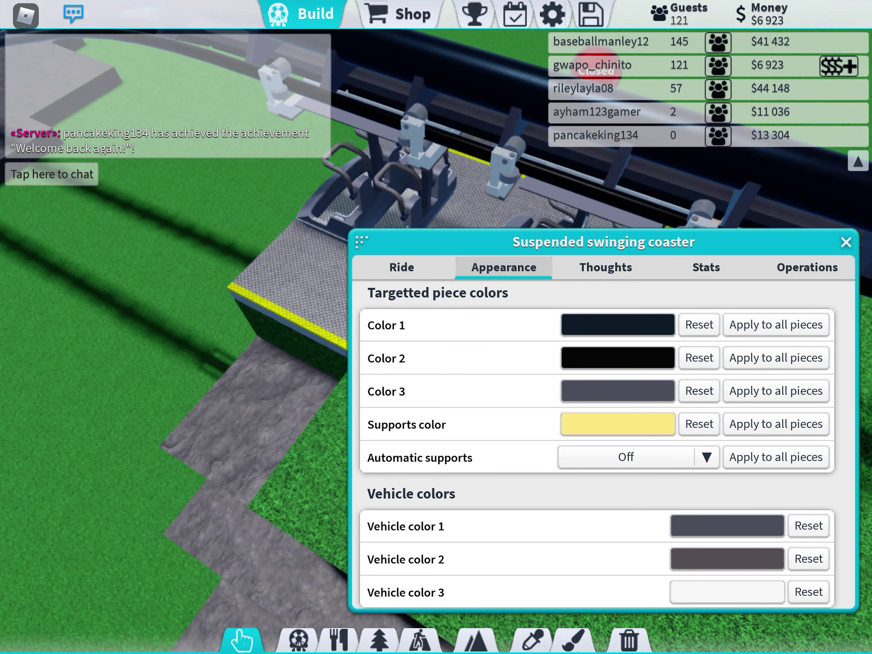
scroll(204, 273, "up", 3)
Step: Set Vehicle color 2 to dark navy, replacing light grey, and close the ride window
left_click(727, 559)
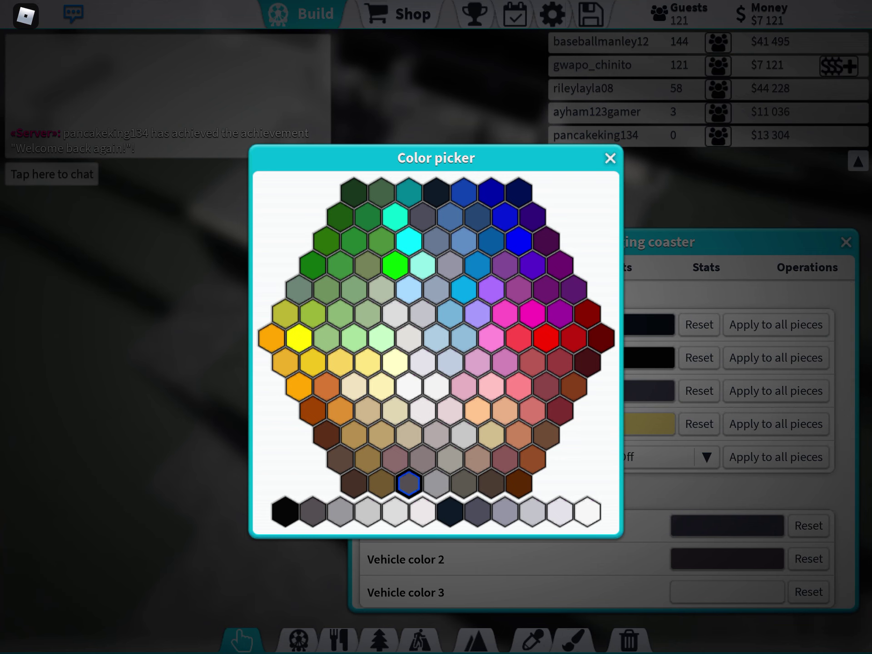
left_click(368, 511)
left_click(727, 559)
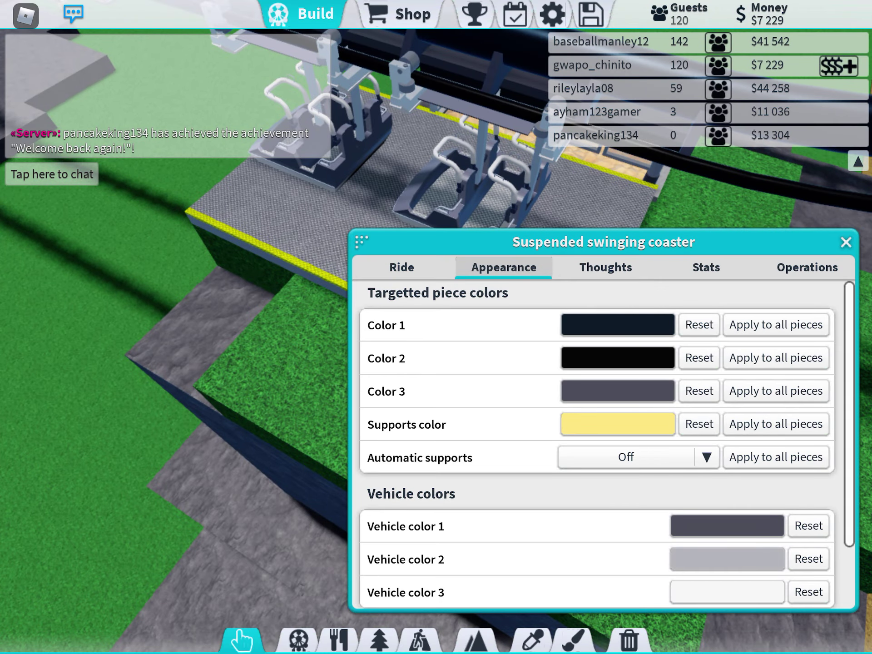
left_click(450, 512)
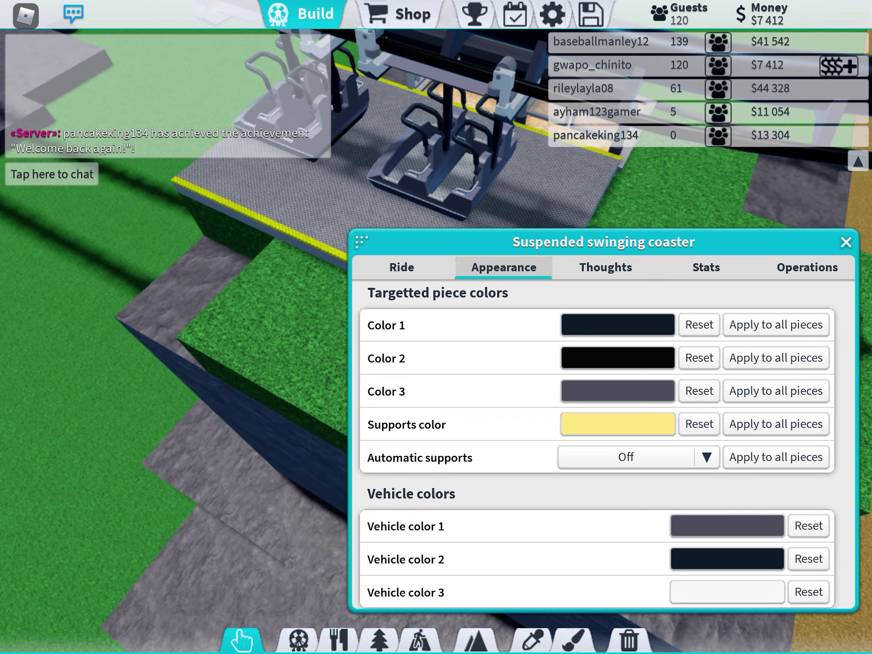
left_click(845, 242)
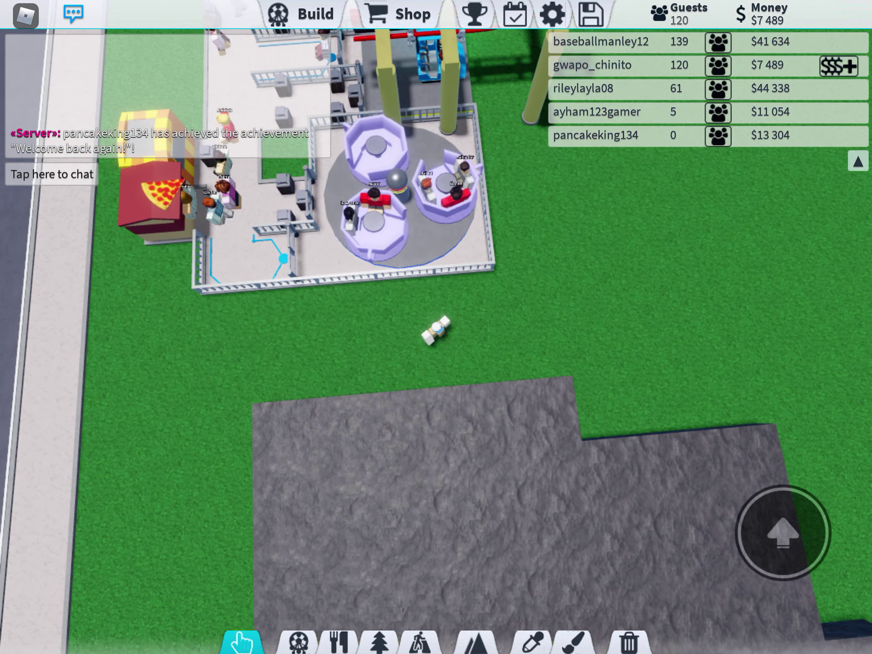
Step: Walk the avatar across the grass to the dark stone structure and enter Build mode
mouse_move(146, 477)
left_mouse_down()
mouse_move(95, 494)
mouse_move(84, 478)
left_mouse_up()
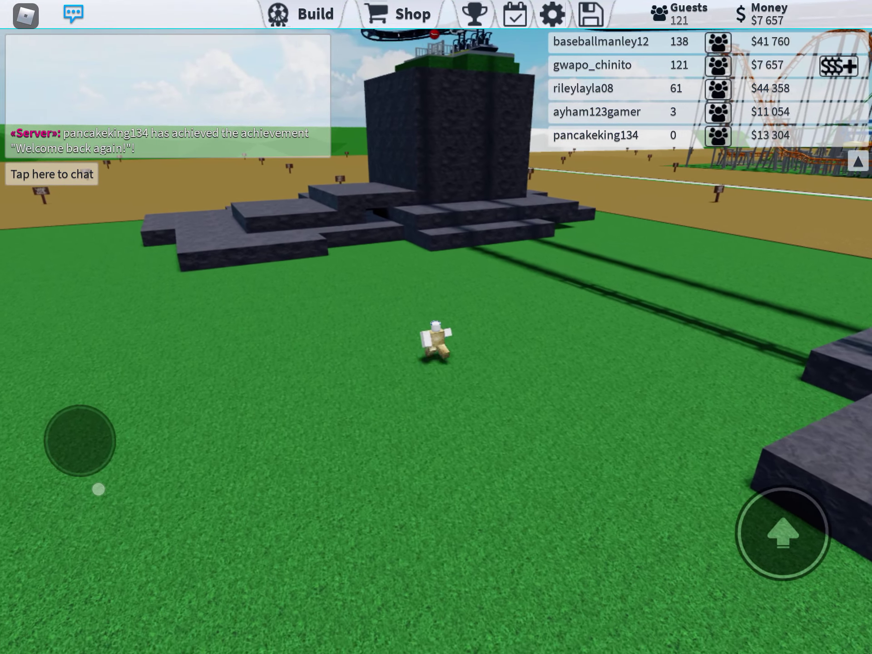
left_click_drag(97, 489, 96, 486)
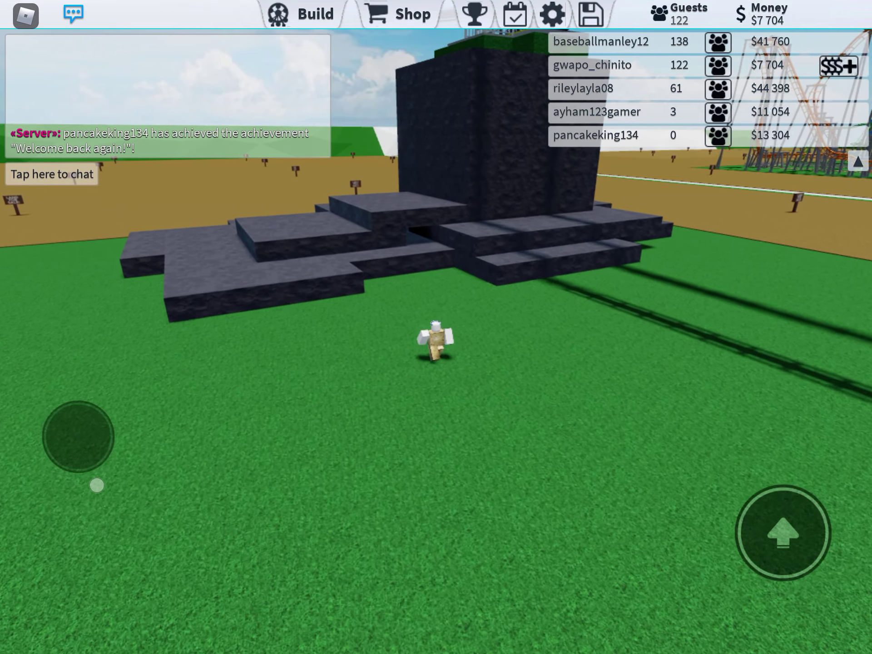
left_click(305, 14)
Step: Select the Marble queue path and move its preview onto the grass
left_click(420, 534)
left_click(48, 610)
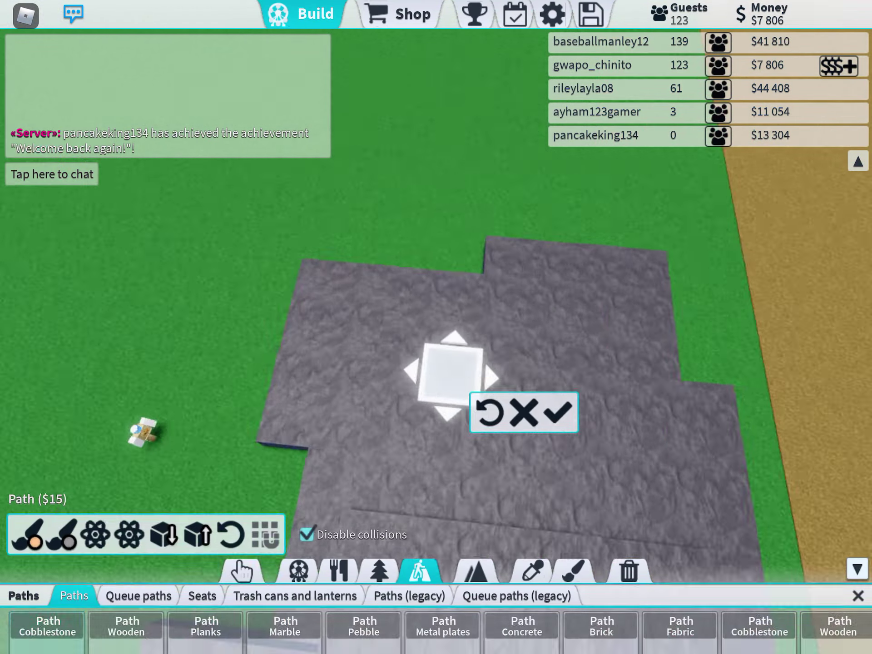
scroll(436, 327, "down", 5)
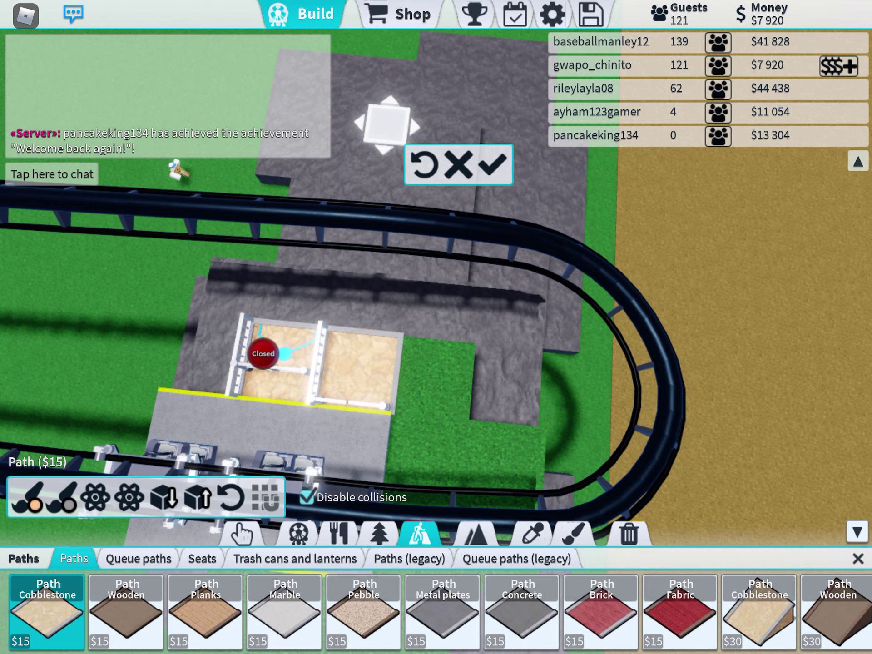
left_click(139, 558)
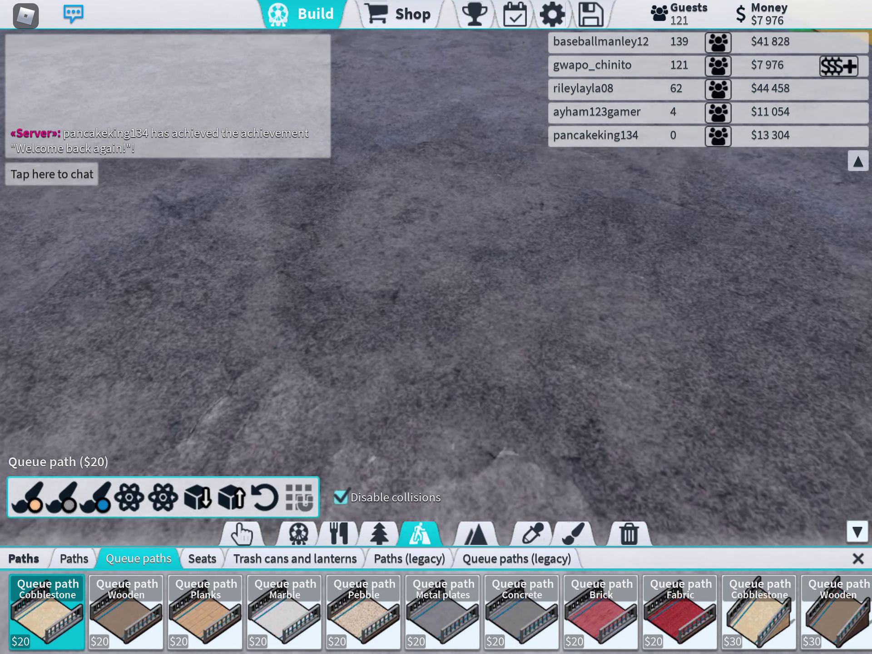
scroll(437, 273, "down", 3)
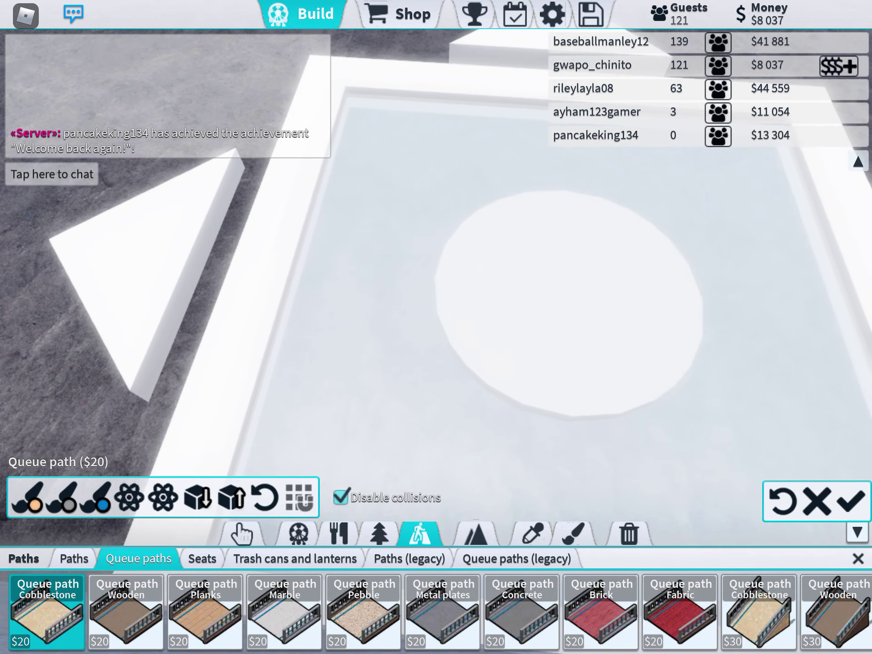
scroll(437, 273, "down", 3)
scroll(436, 273, "down", 3)
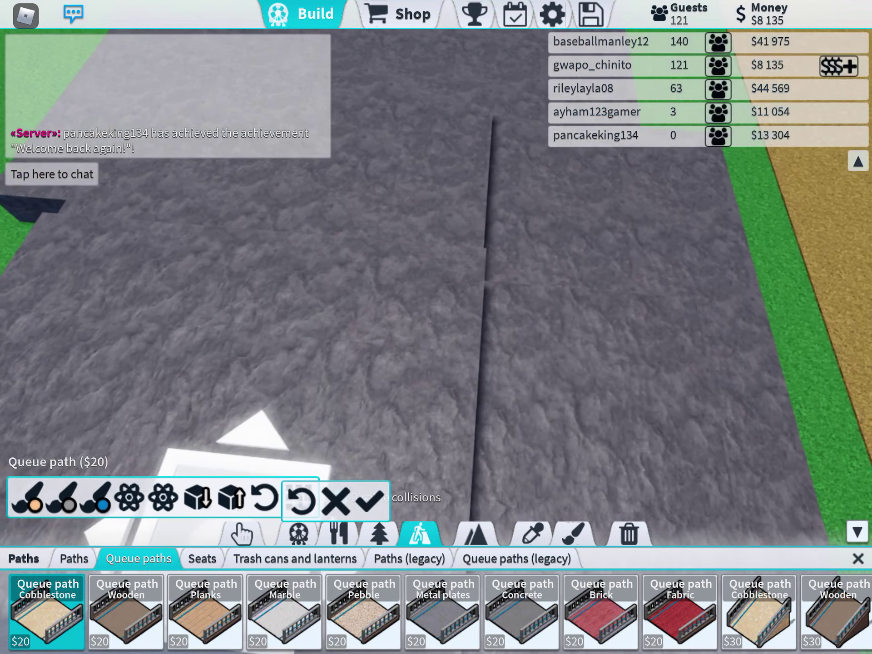
scroll(437, 273, "down", 3)
scroll(436, 273, "down", 3)
scroll(437, 272, "up", 3)
scroll(436, 272, "up", 3)
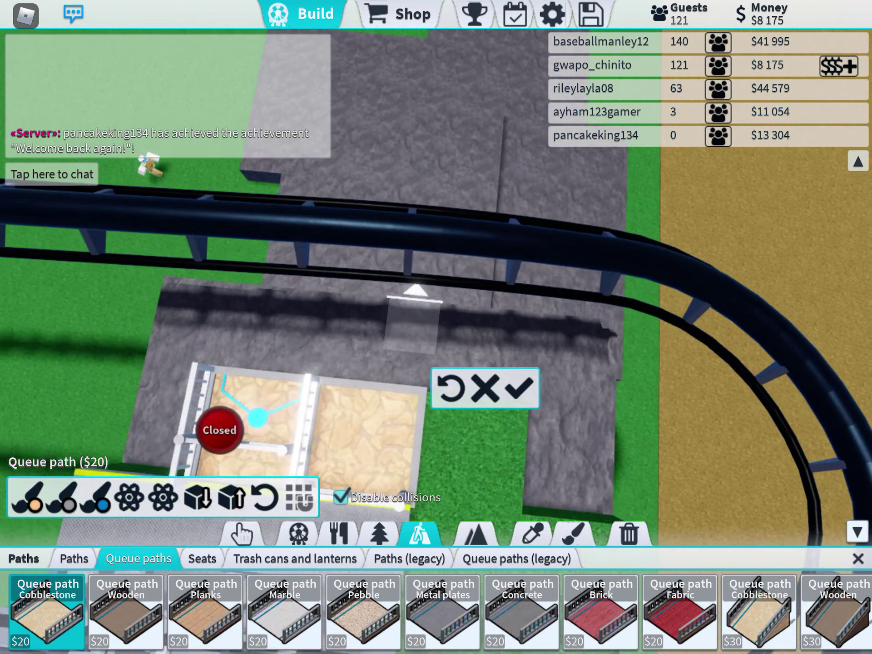
scroll(437, 273, "up", 2)
scroll(436, 274, "up", 2)
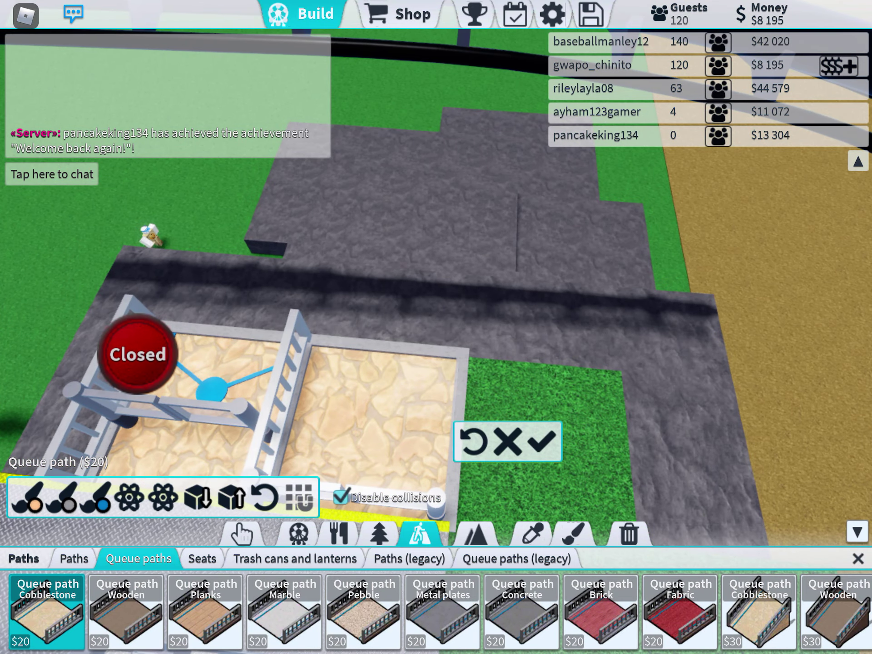
left_click(286, 612)
left_click(662, 331)
Step: Survey the coaster station wall, briefly entering and leaving remove mode
mouse_move(436, 205)
left_mouse_down()
mouse_move(437, 287)
mouse_move(327, 273)
left_mouse_up()
scroll(436, 341, "up", 3)
scroll(436, 341, "up", 3)
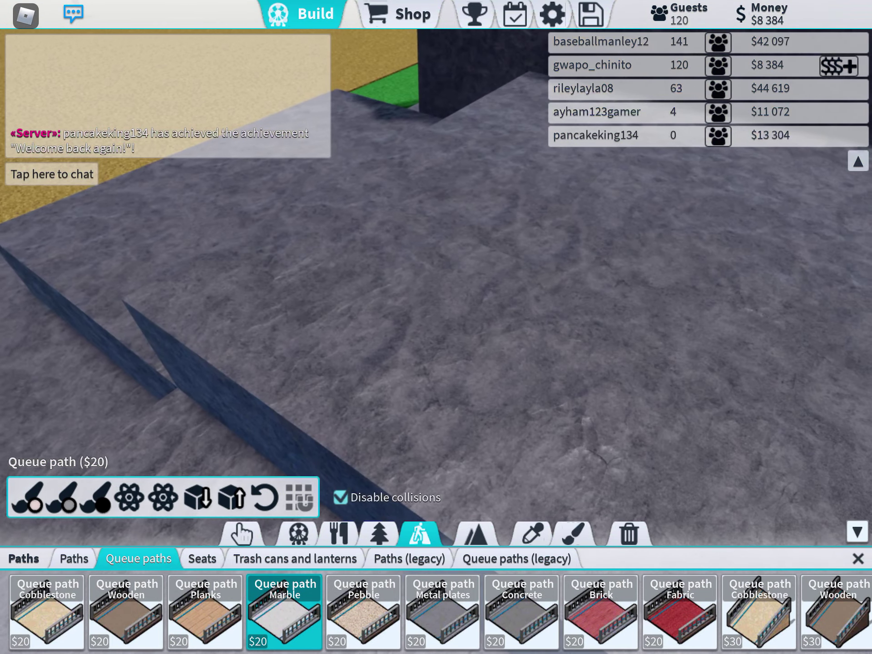
scroll(436, 273, "down", 5)
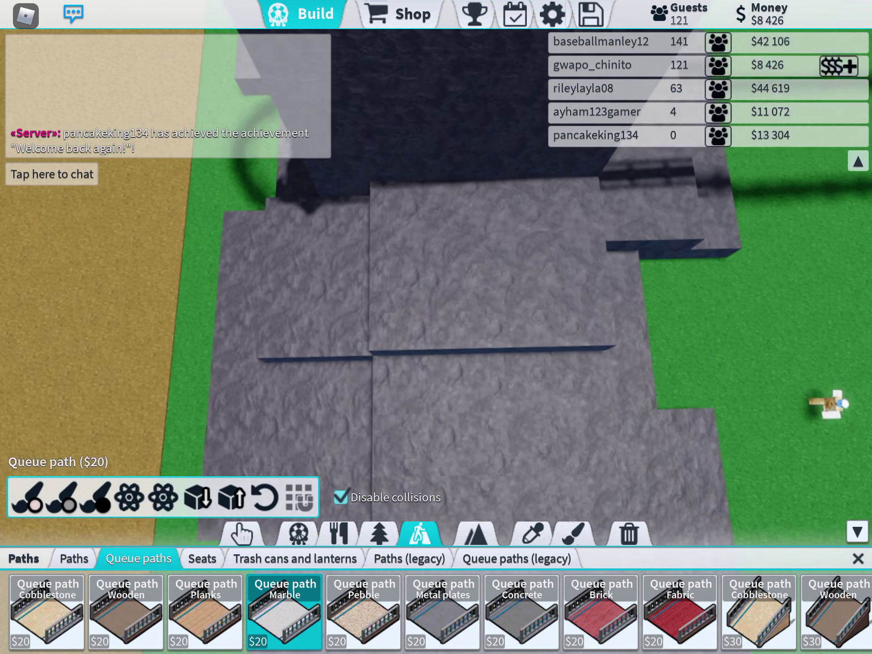
left_click_drag(436, 273, 437, 205)
scroll(436, 272, "up", 3)
scroll(437, 273, "up", 2)
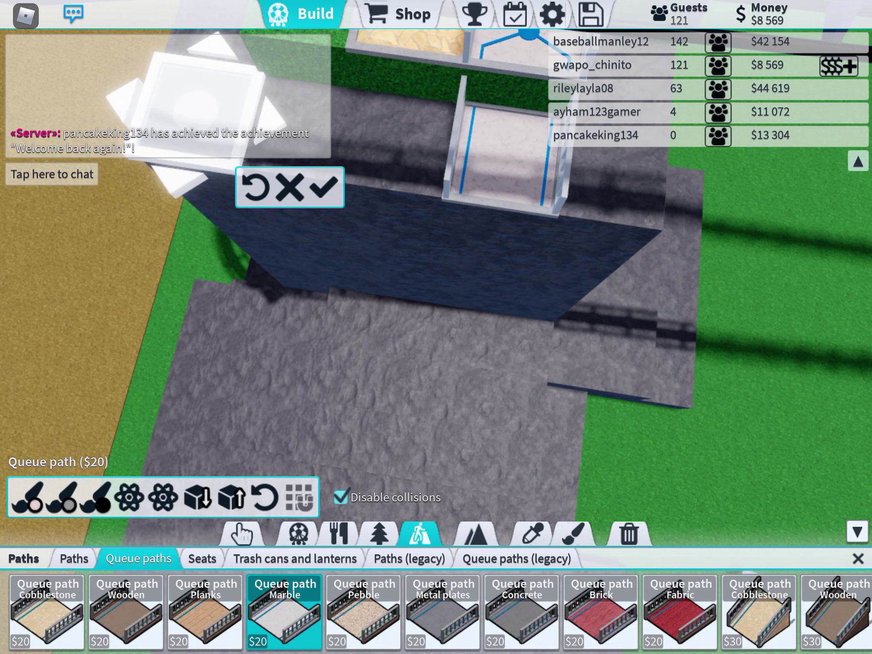
left_click_drag(437, 306, 382, 334)
left_click(629, 533)
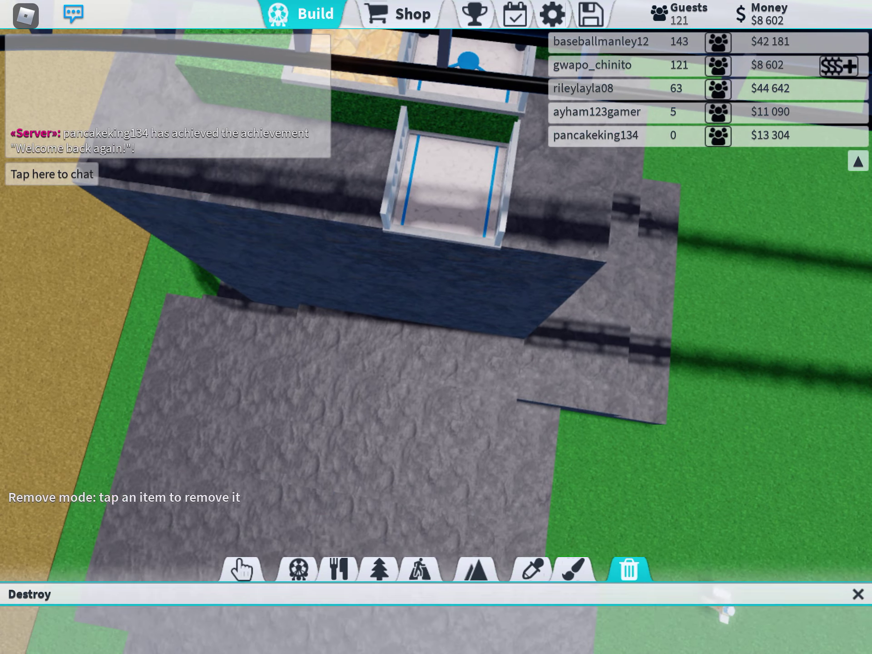
left_click(858, 594)
Step: Pick the Marble queue ramp piece after briefly trying the legacy Cobblestone path
left_click(419, 637)
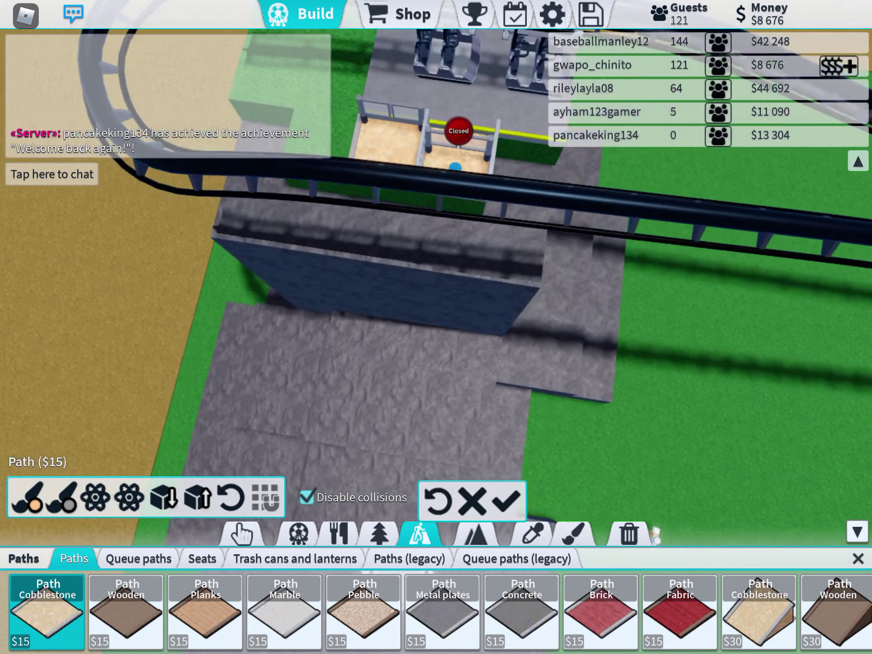
scroll(436, 273, "up", 2)
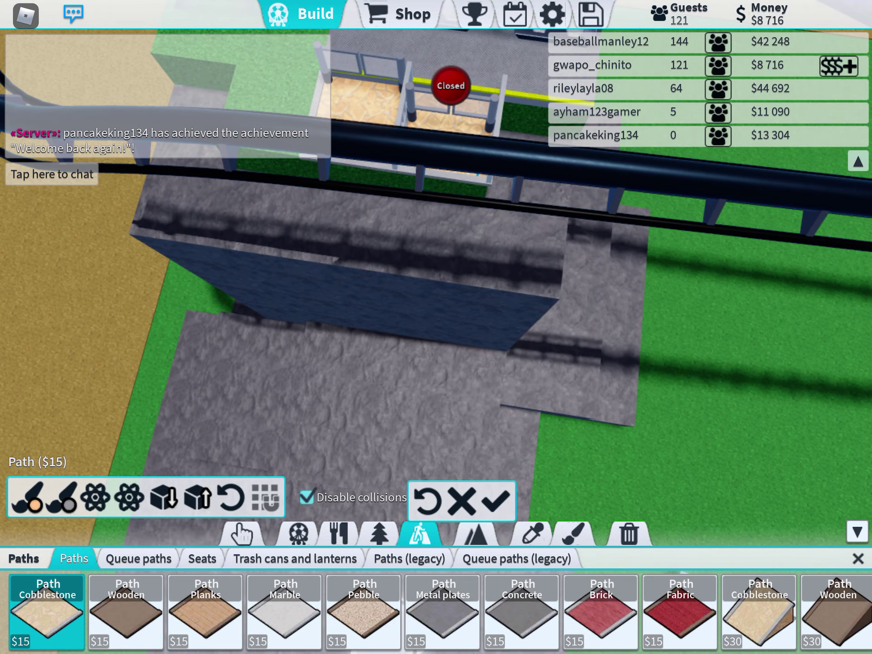
left_click_drag(614, 614, 409, 614)
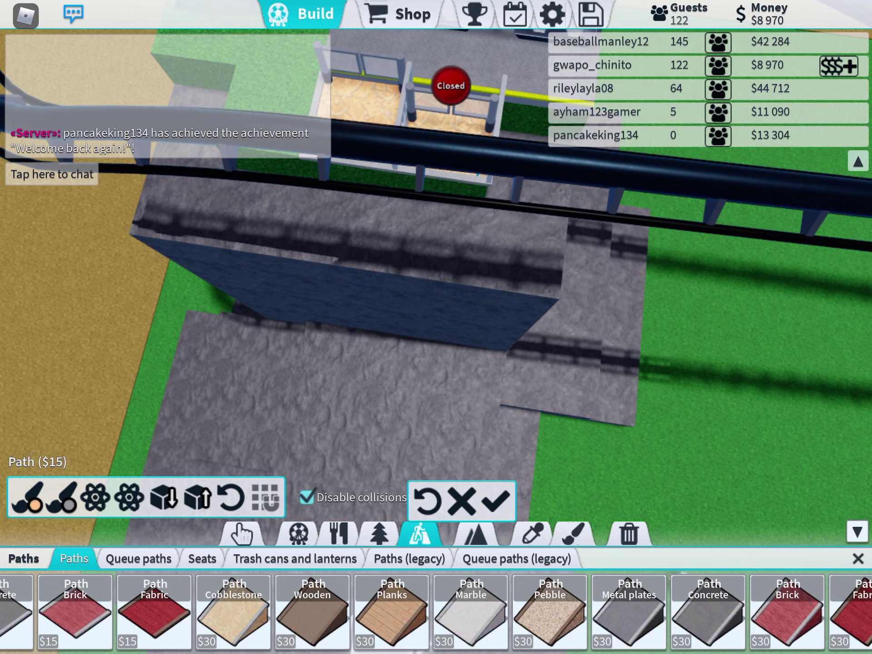
left_click(409, 558)
left_click(48, 610)
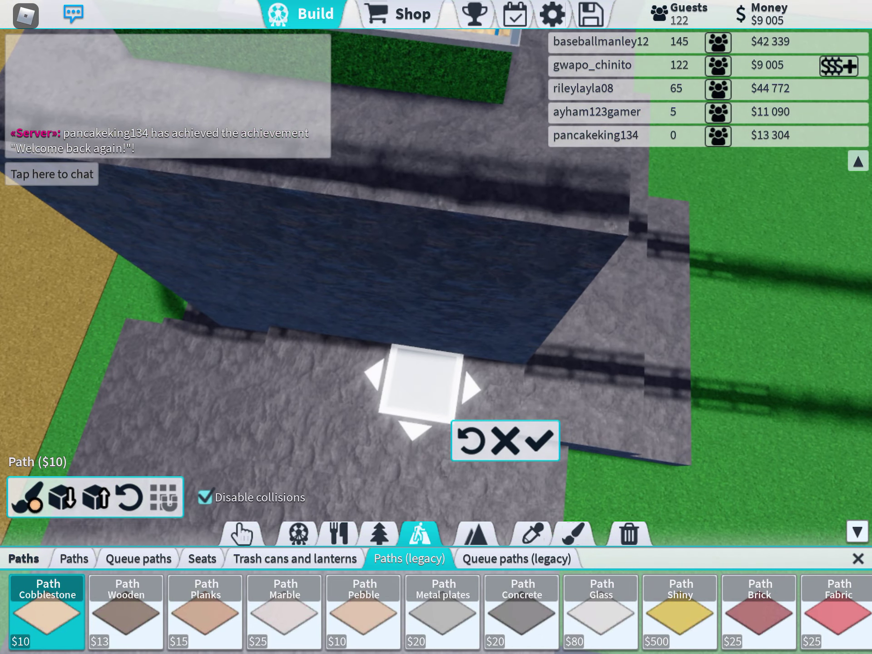
left_click(138, 558)
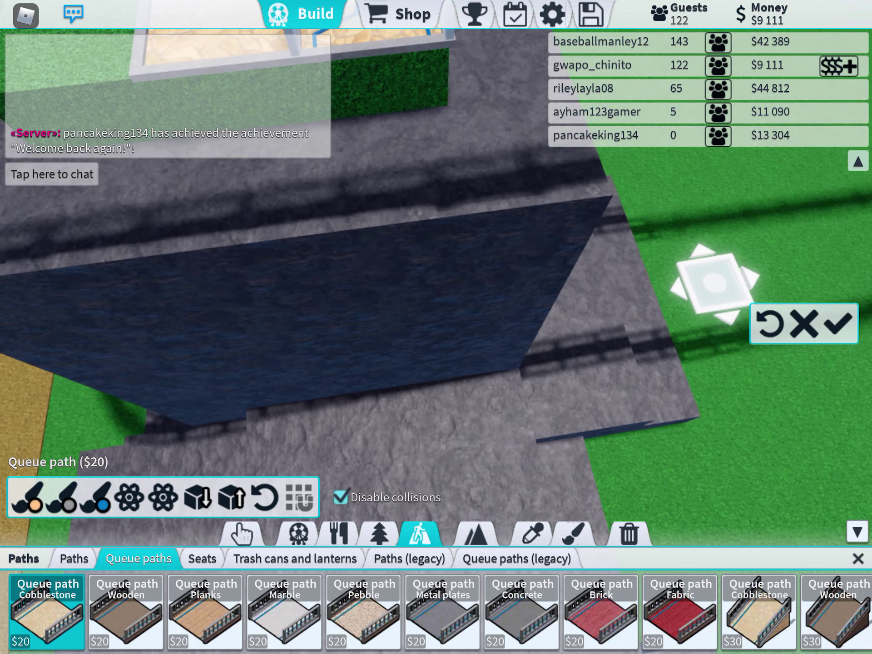
left_click_drag(614, 614, 314, 614)
left_click(541, 610)
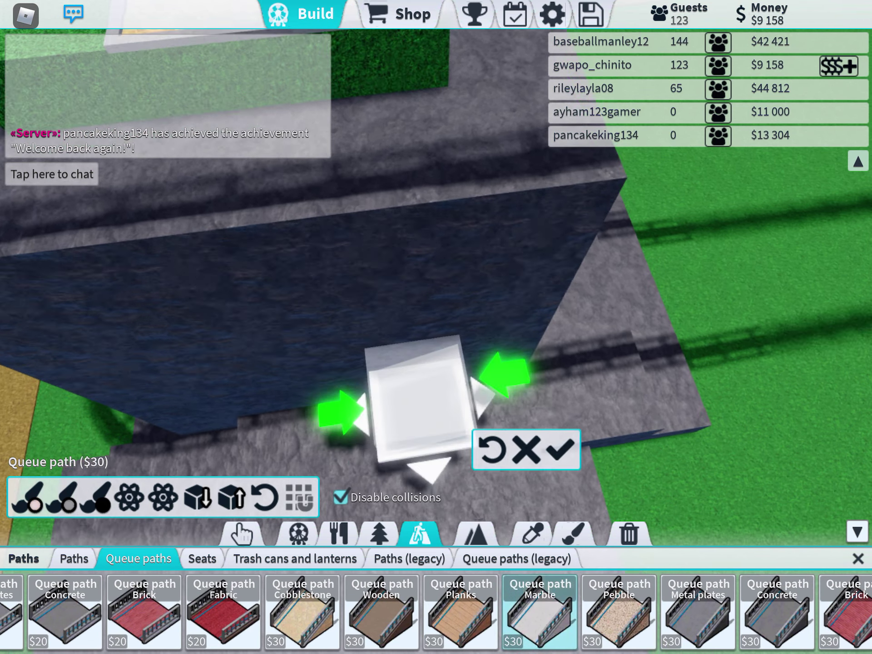
scroll(436, 287, "down", 3)
Step: Place marble queue pieces at the station entrance and beside the placed path
mouse_move(418, 370)
left_mouse_down()
mouse_move(418, 282)
mouse_move(395, 259)
left_mouse_up()
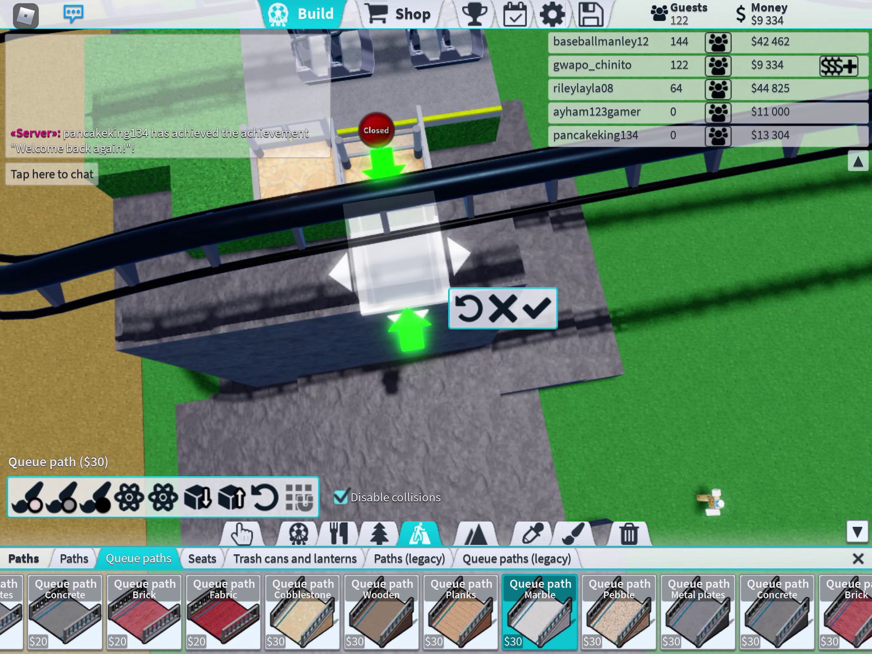
left_click_drag(613, 409, 559, 341)
left_click(511, 234)
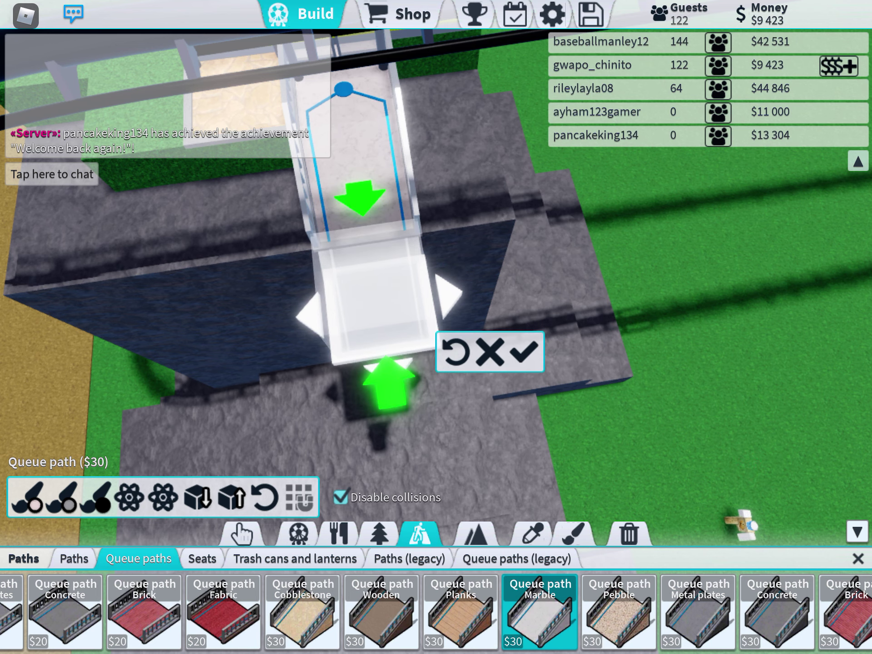
left_click_drag(613, 286, 586, 219)
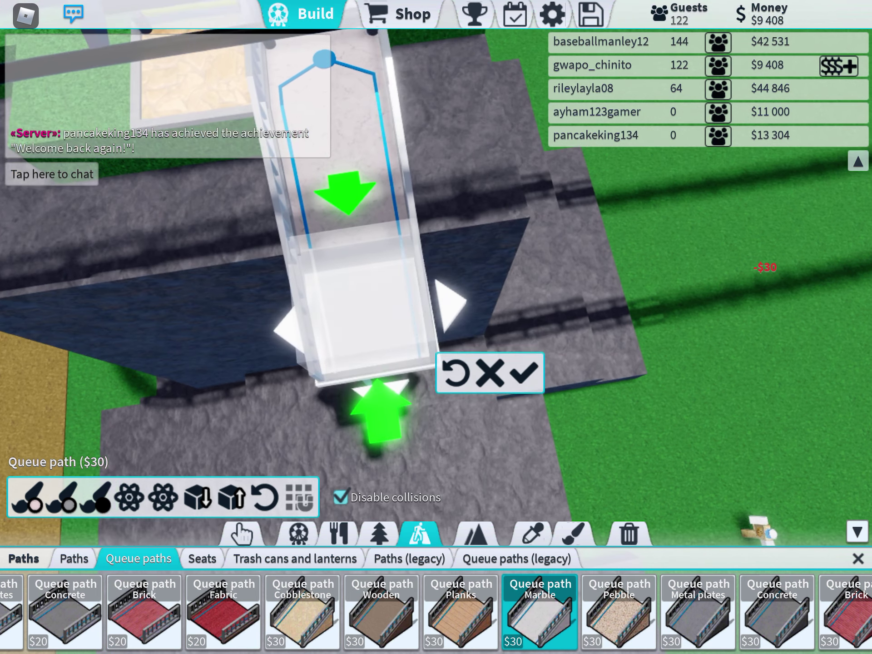
left_click(711, 369)
scroll(436, 286, "up", 2)
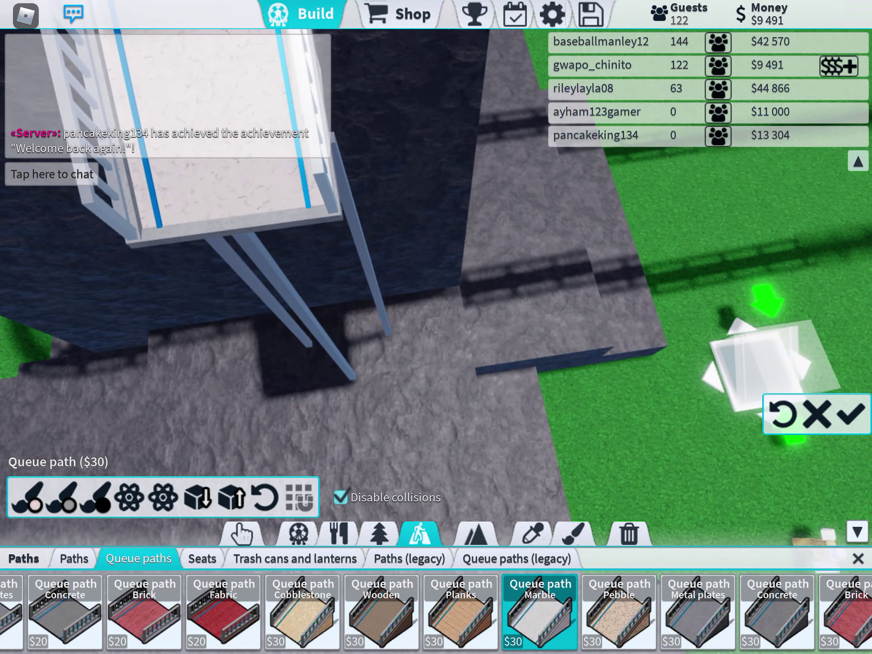
left_click(204, 327)
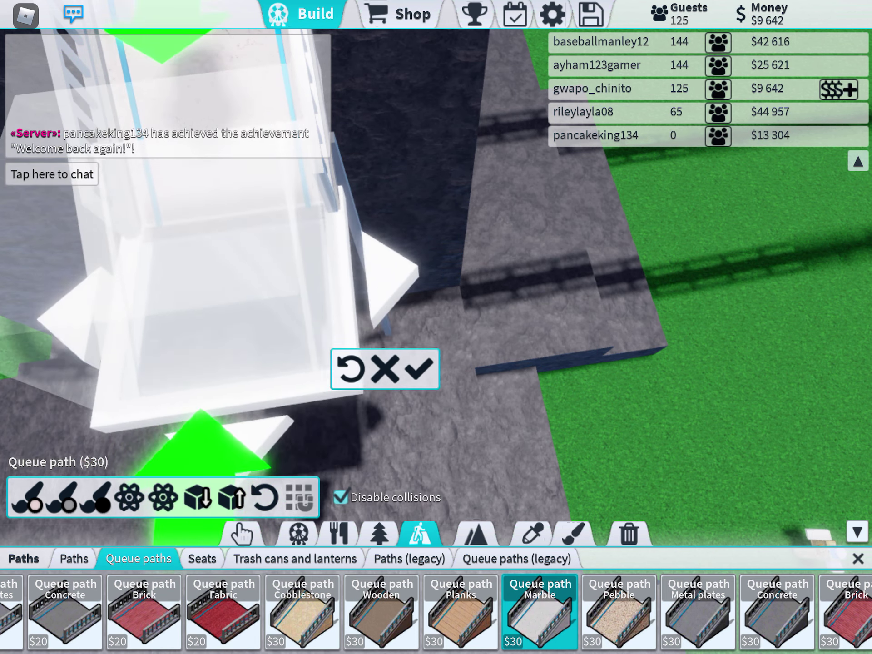
scroll(436, 273, "up", 3)
scroll(437, 273, "down", 3)
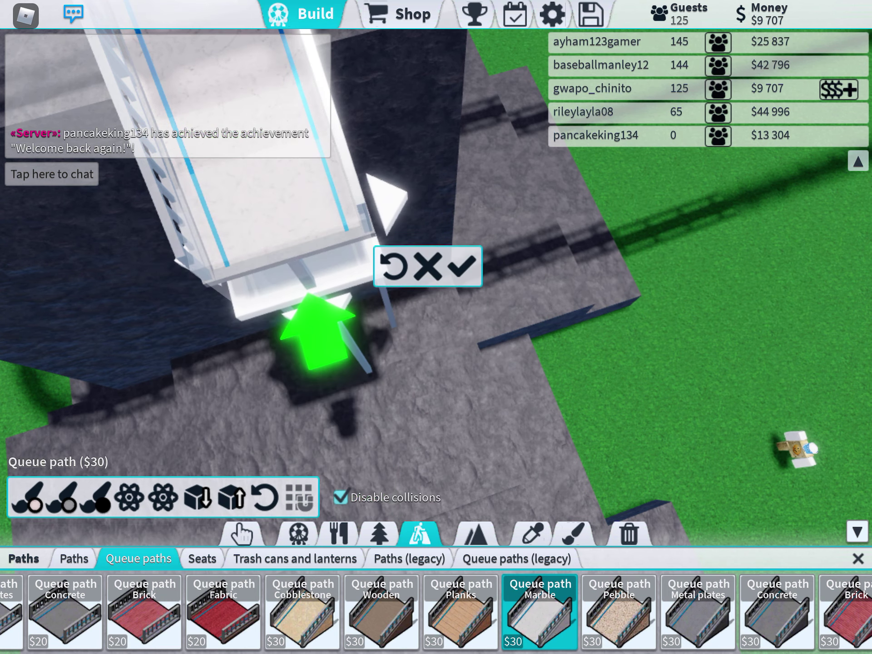
scroll(437, 273, "up", 2)
Step: Extend the marble queue ramp further down the slope
left_click_drag(436, 274, 474, 280)
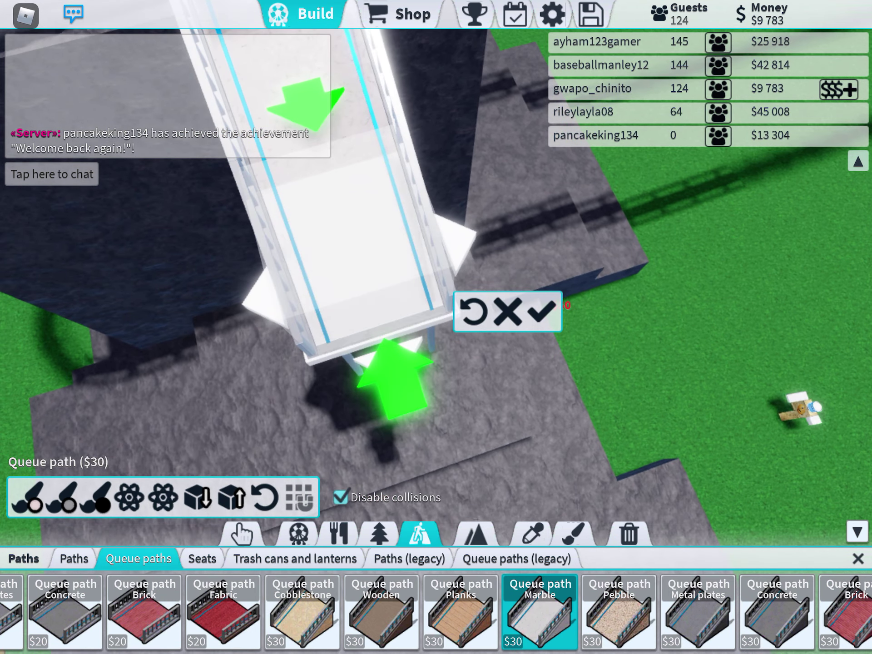
left_click_drag(383, 321, 702, 350)
left_click_drag(437, 273, 409, 204)
scroll(436, 272, "up", 5)
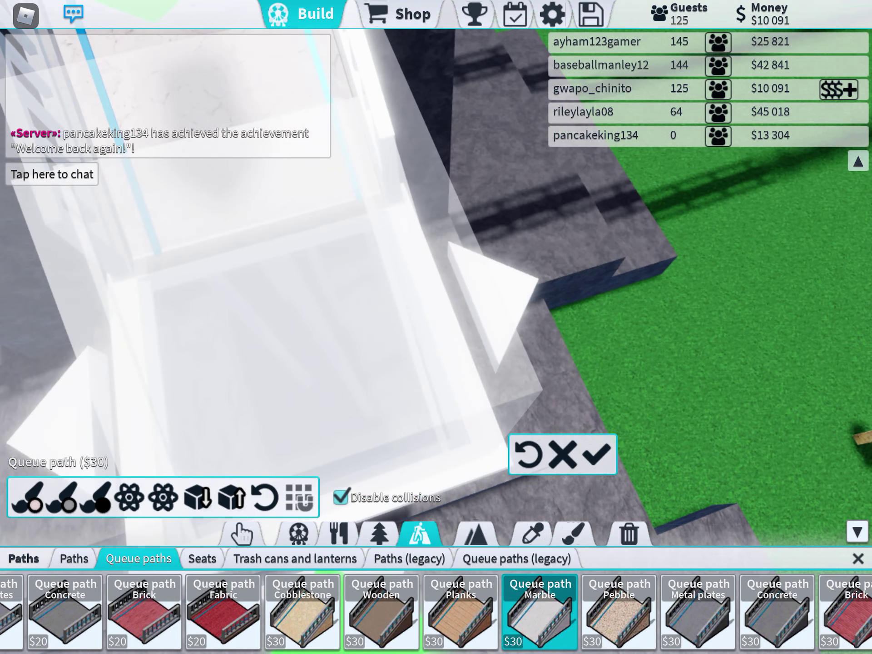
scroll(436, 273, "down", 3)
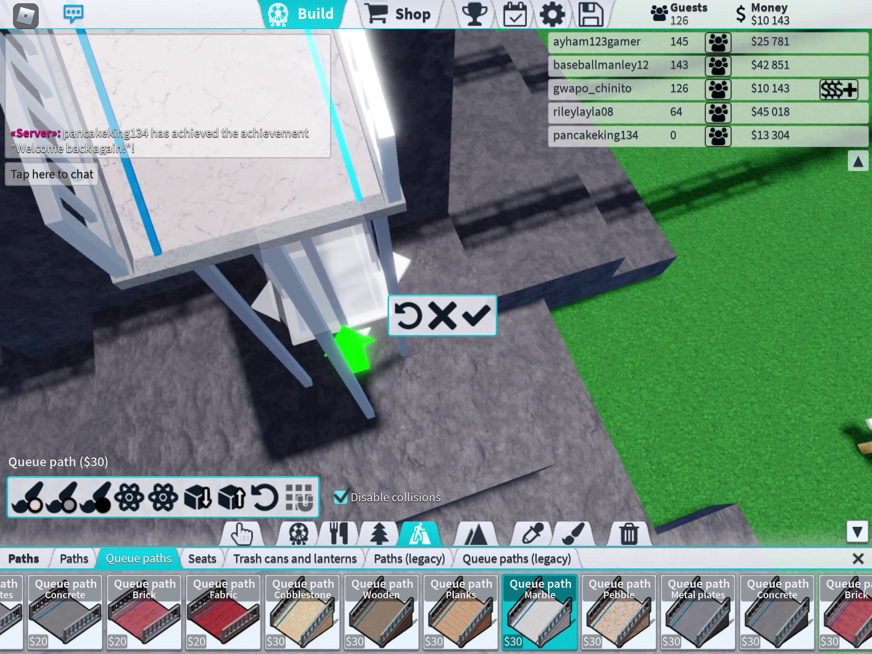
left_click_drag(327, 307, 426, 470)
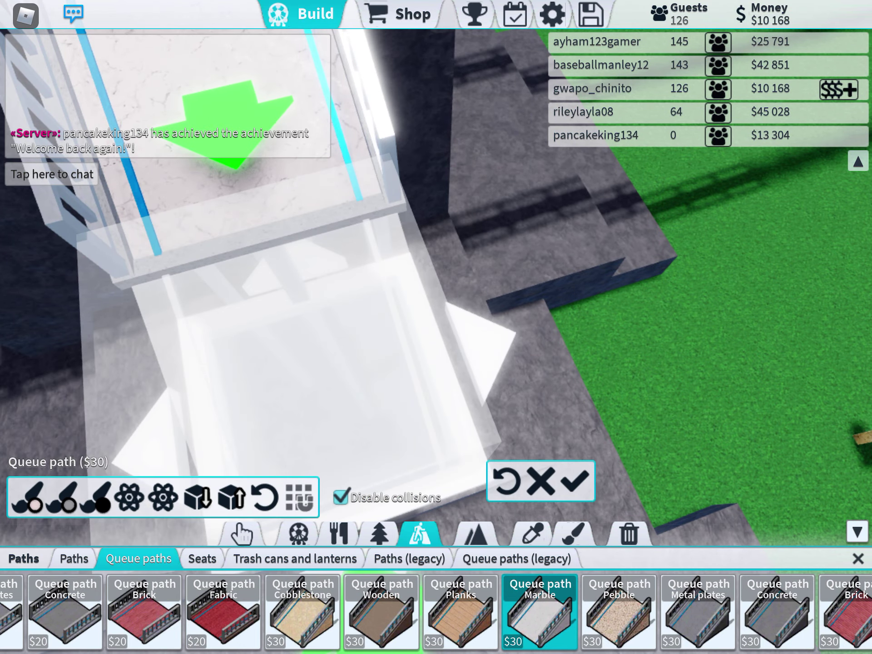
left_click_drag(436, 341, 750, 341)
scroll(436, 273, "down", 3)
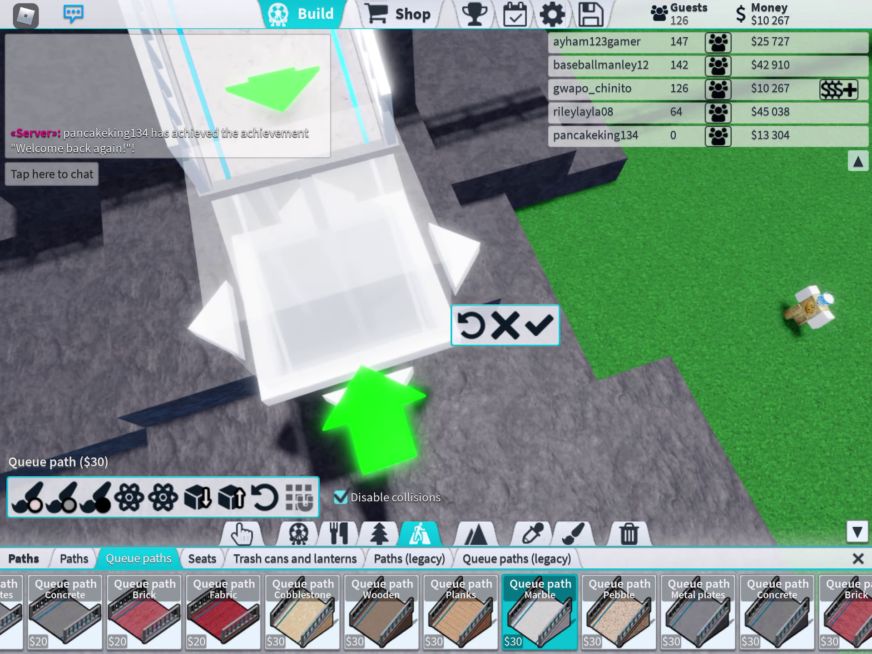
left_click_drag(437, 341, 389, 259)
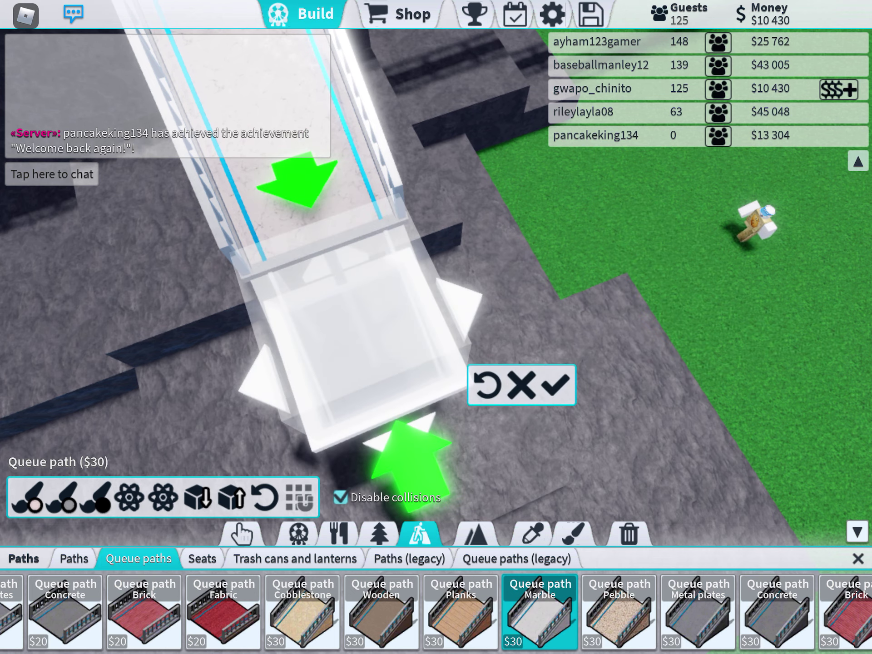
Step: Position the next marble queue piece at the ramp's lower end
mouse_move(477, 307)
left_mouse_down()
mouse_move(443, 239)
mouse_move(204, 225)
left_mouse_up()
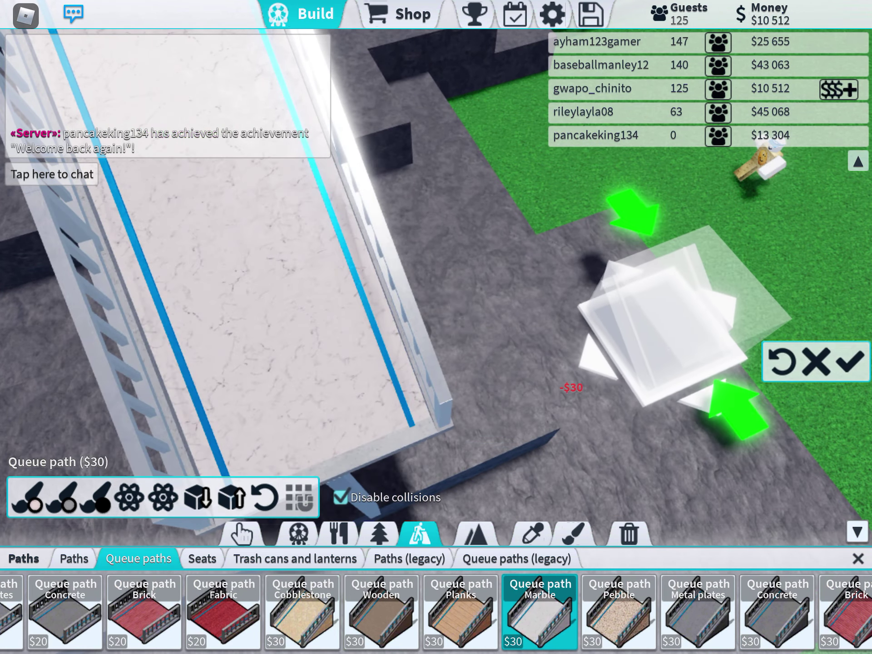
scroll(437, 273, "down", 2)
scroll(437, 272, "down", 2)
scroll(436, 274, "down", 2)
scroll(436, 273, "down", 4)
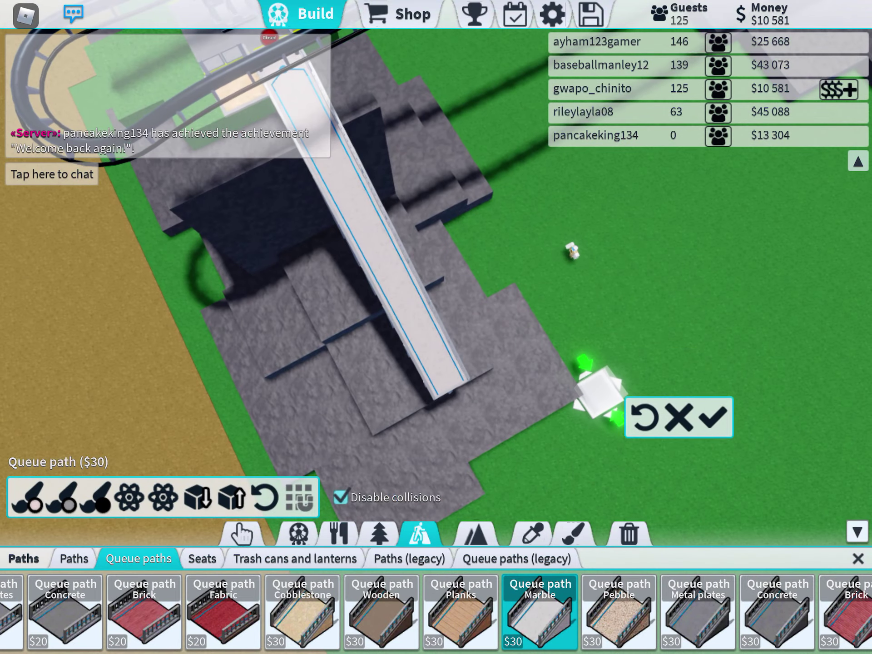
left_click_drag(436, 307, 518, 341)
scroll(436, 273, "up", 3)
scroll(436, 273, "up", 3)
scroll(436, 273, "up", 4)
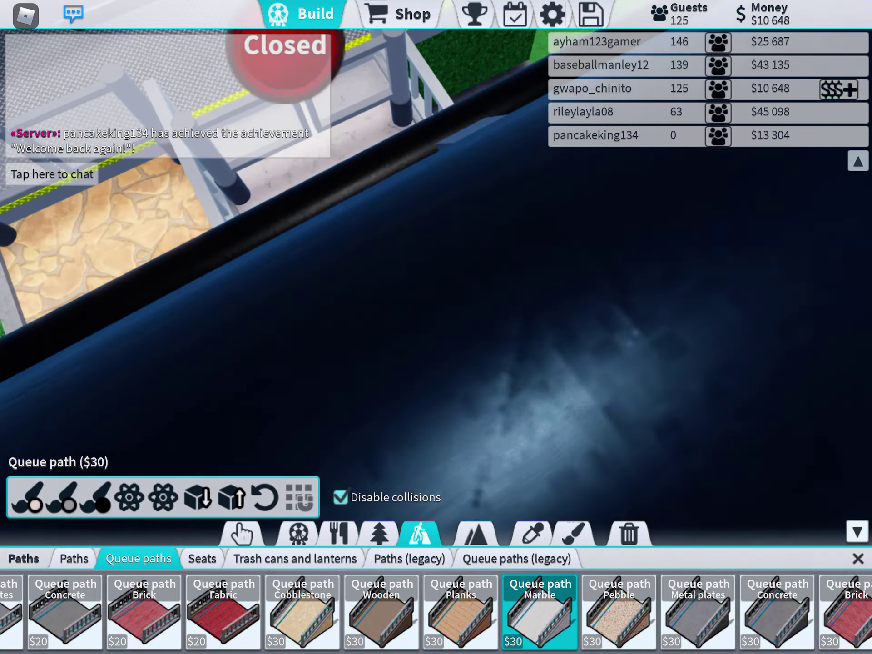
scroll(436, 273, "down", 3)
mouse_move(702, 477)
left_mouse_down()
mouse_move(682, 471)
mouse_move(655, 280)
mouse_move(845, 389)
left_mouse_up()
scroll(437, 273, "up", 3)
scroll(437, 273, "up", 2)
scroll(436, 272, "up", 2)
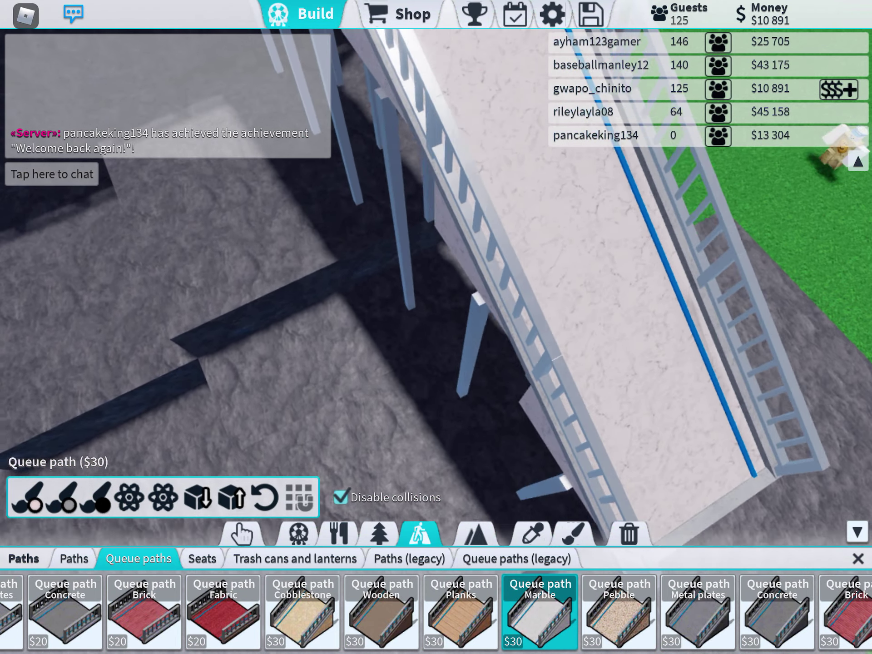
scroll(436, 273, "down", 2)
left_click_drag(436, 307, 341, 204)
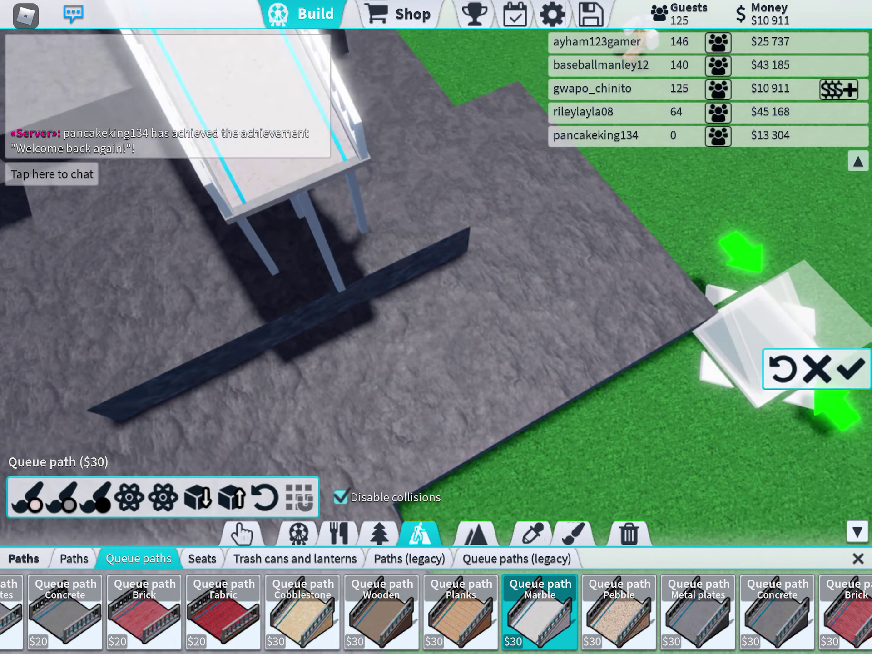
left_click_drag(478, 273, 375, 409)
scroll(436, 272, "up", 2)
scroll(436, 273, "up", 3)
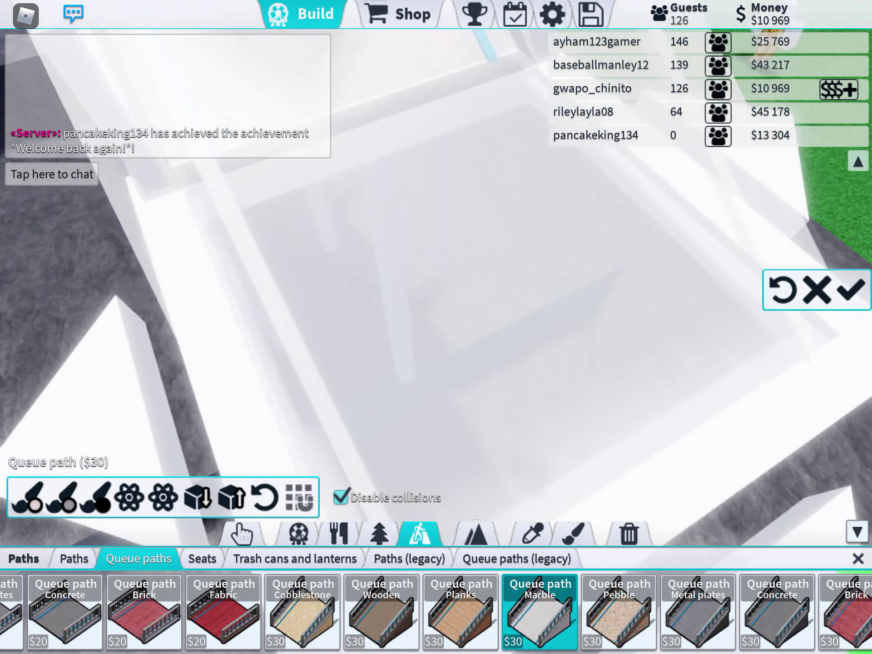
scroll(436, 273, "down", 3)
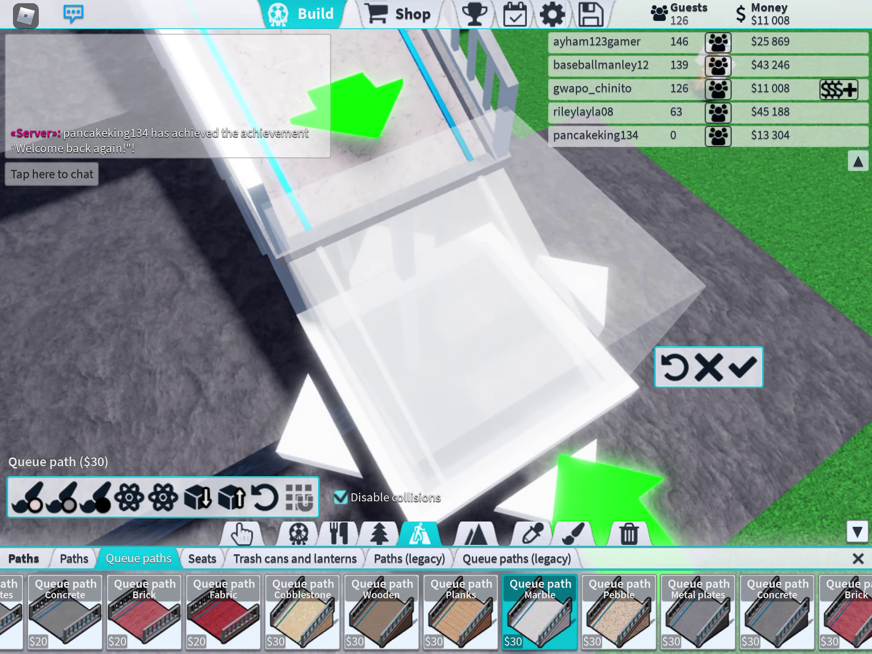
scroll(436, 272, "down", 3)
scroll(437, 273, "up", 2)
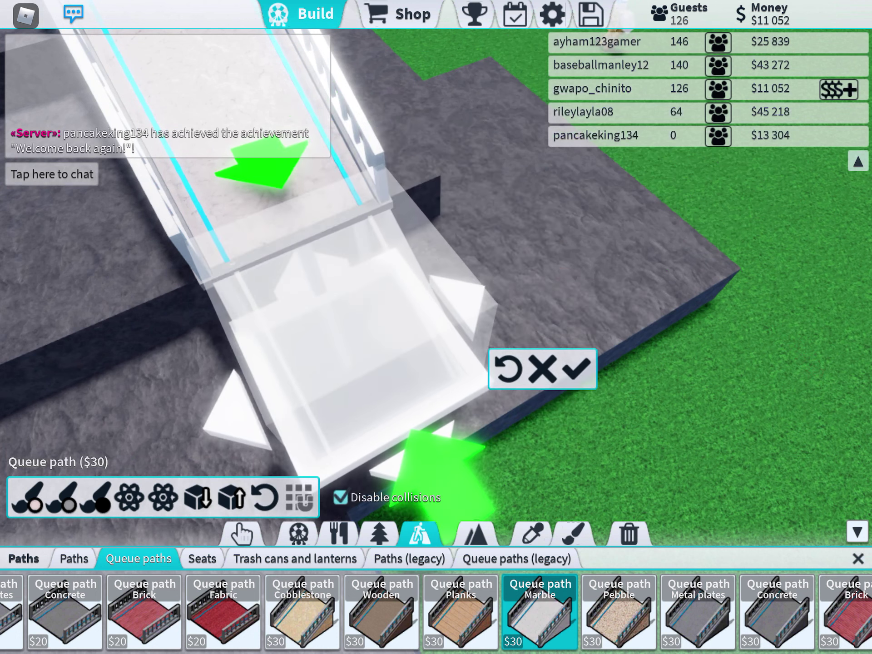
scroll(437, 273, "down", 2)
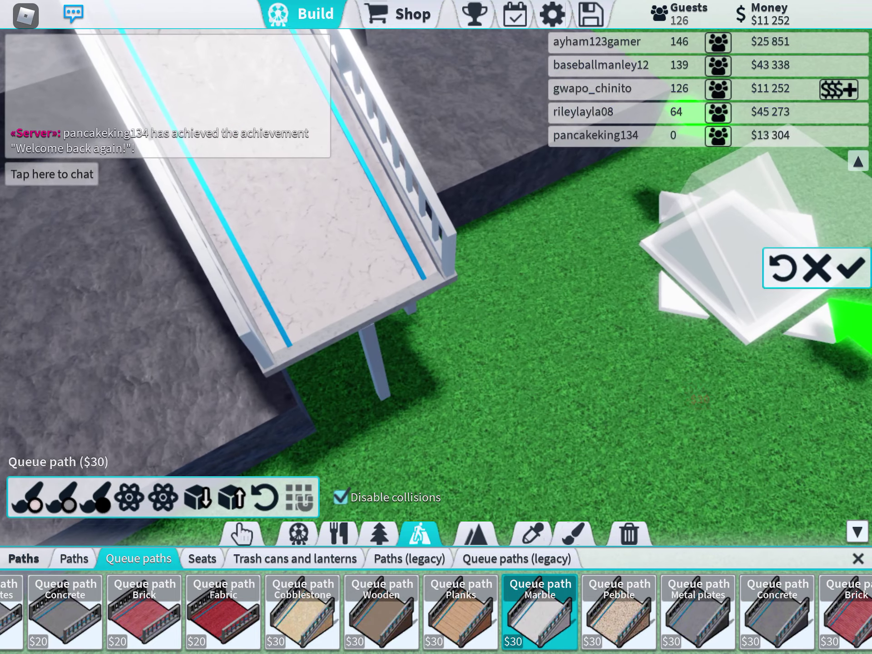
mouse_move(756, 294)
left_mouse_down()
mouse_move(422, 403)
mouse_move(587, 266)
mouse_move(368, 368)
left_mouse_up()
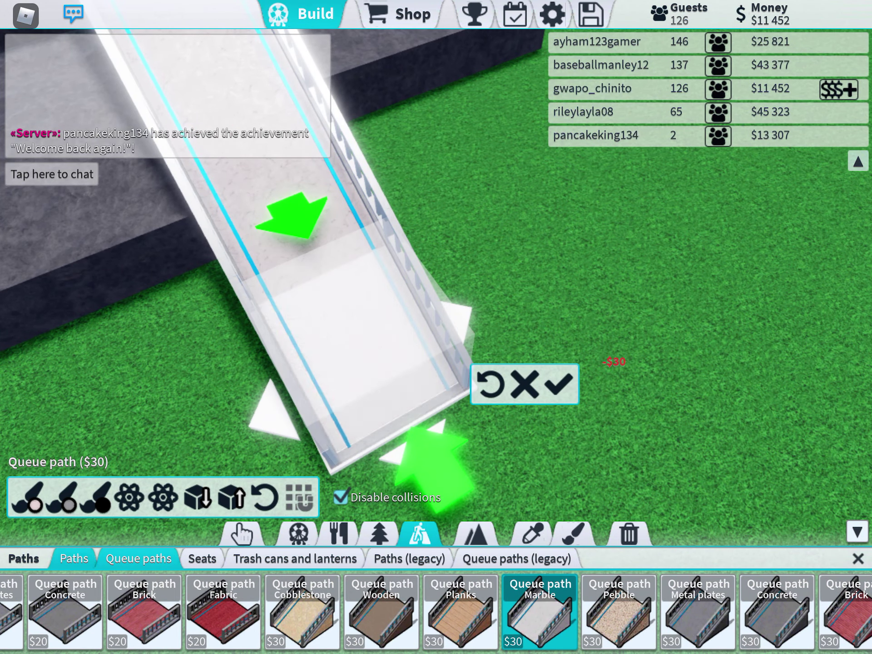
Step: Switch to ordinary walkway paths, view the station from above, and close the catalog
left_click(74, 559)
scroll(437, 614, "right", 5)
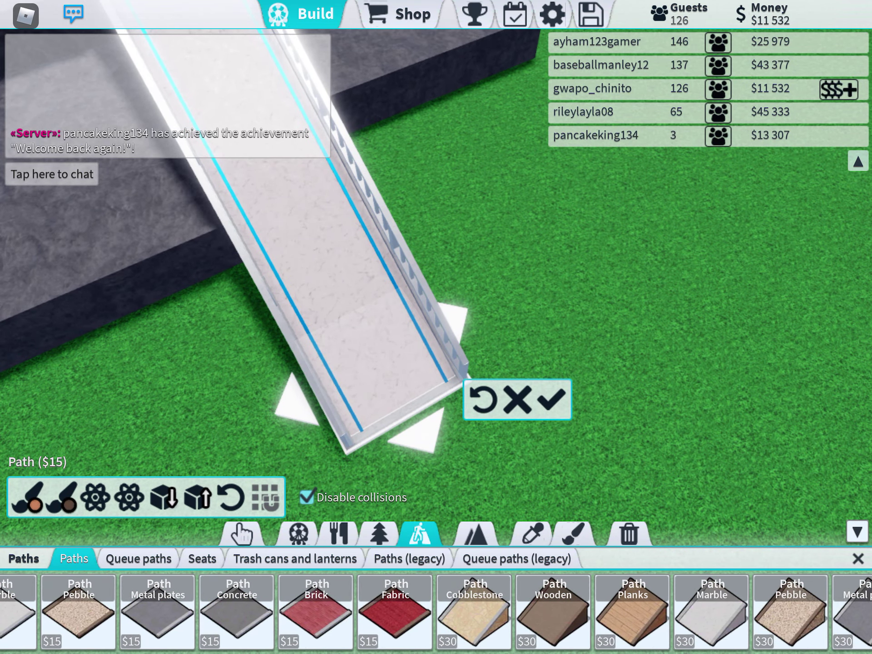
left_click_drag(436, 273, 614, 205)
left_click_drag(436, 205, 559, 382)
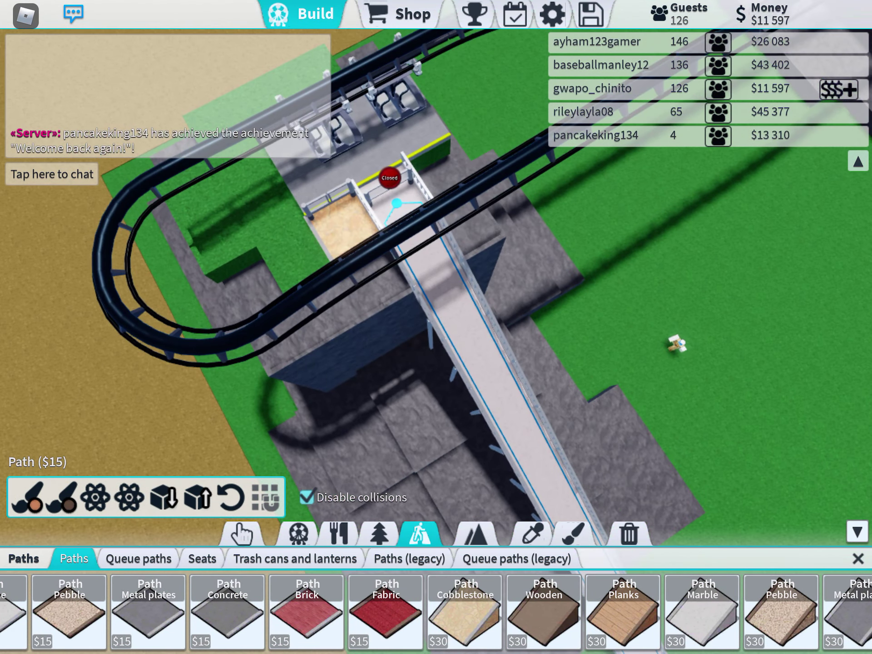
left_click(240, 534)
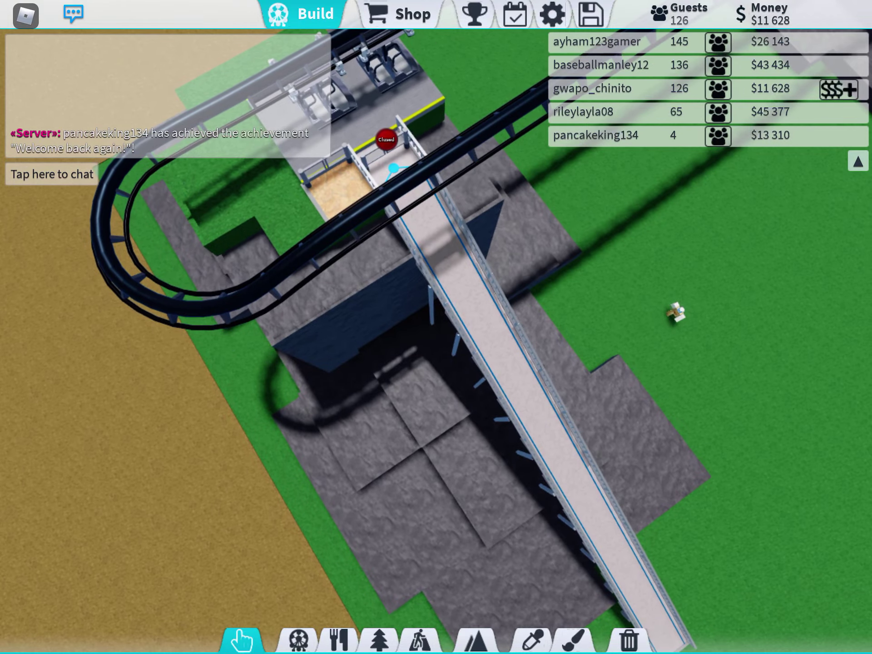
Step: Leave Build mode and walk the avatar up the marble ramp onto the station platform
left_click(303, 14)
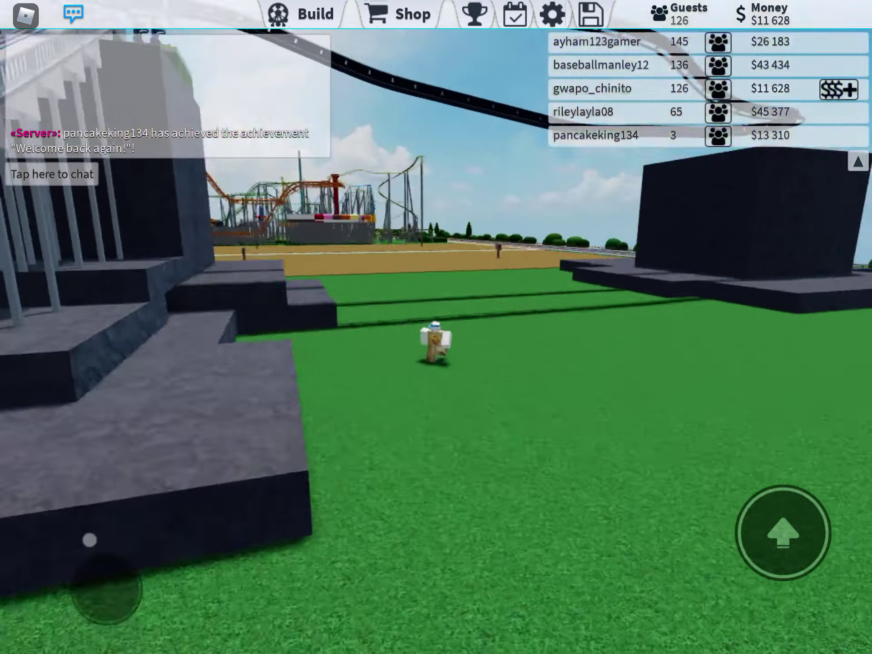
scroll(436, 327, "up", 10)
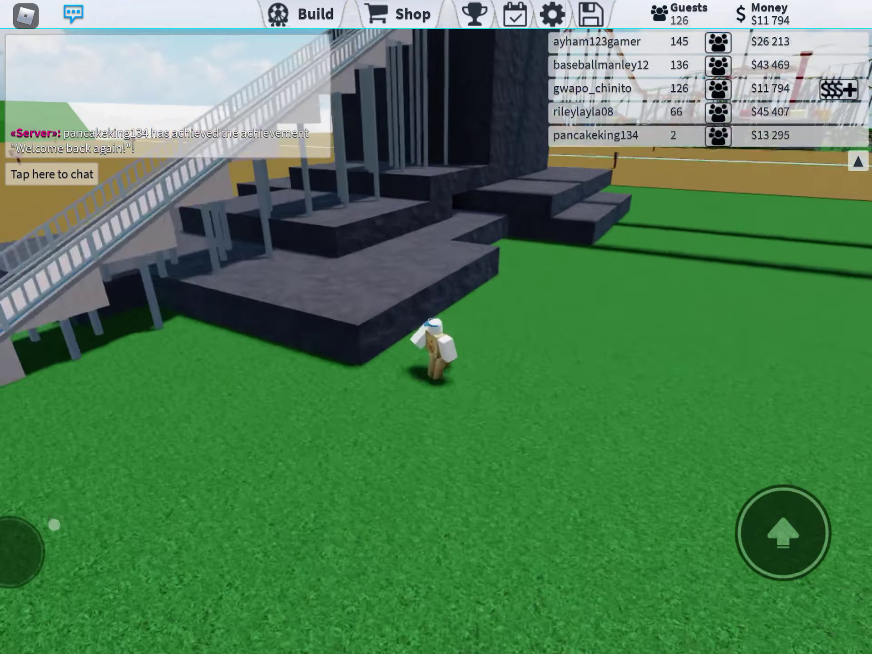
mouse_move(78, 586)
left_mouse_down()
mouse_move(87, 448)
mouse_move(65, 559)
mouse_move(24, 516)
mouse_move(90, 460)
left_mouse_up()
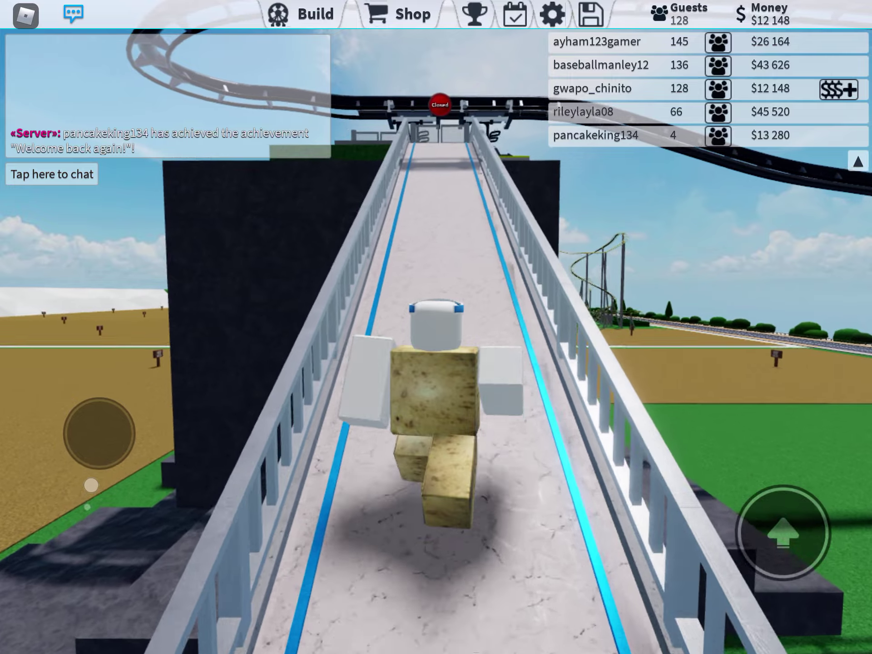
left_click_drag(91, 485, 87, 484)
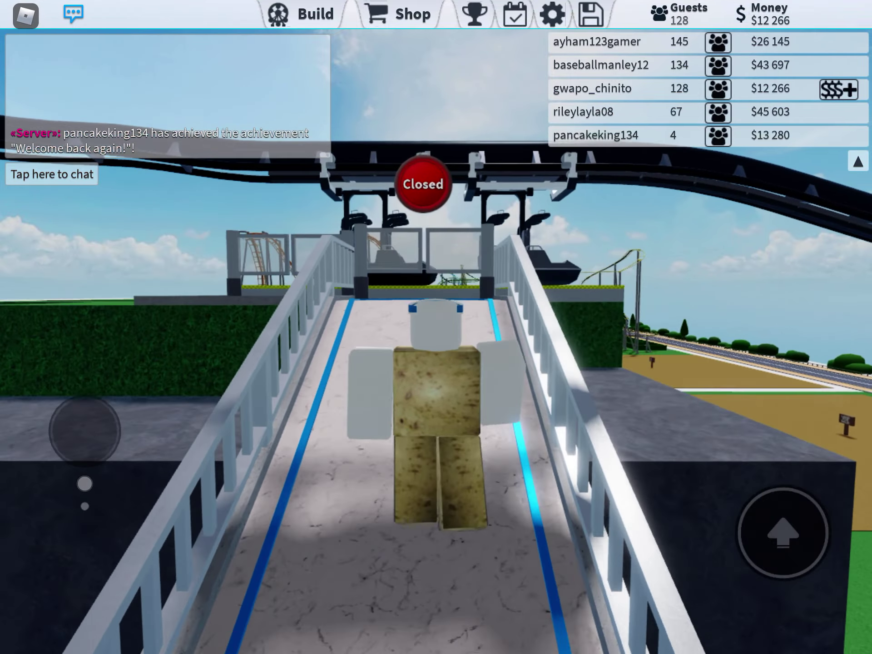
left_click_drag(85, 430, 31, 508)
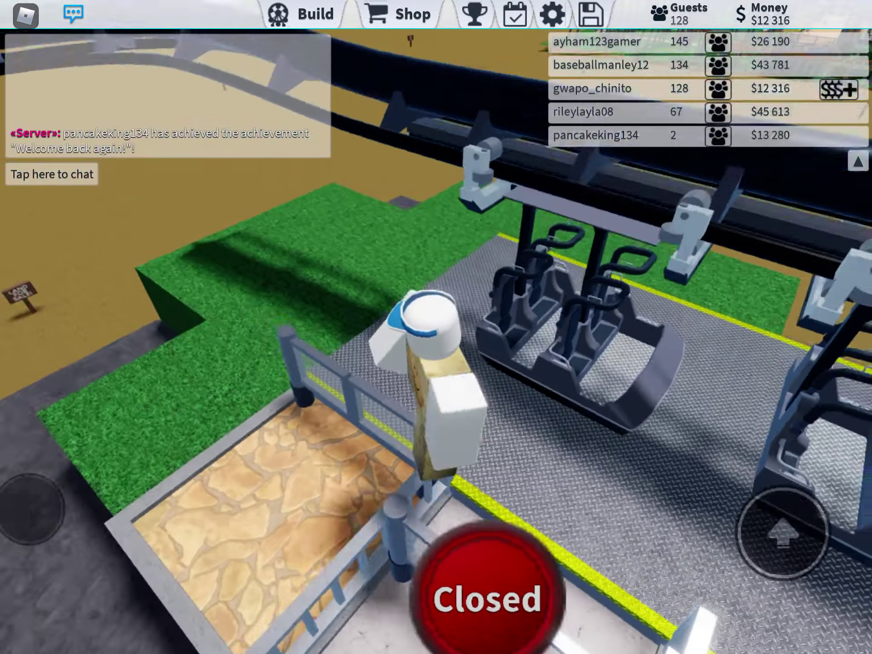
Step: Orbit the camera around the station and walk the avatar into a gray coaster car
left_click_drag(437, 327, 518, 286)
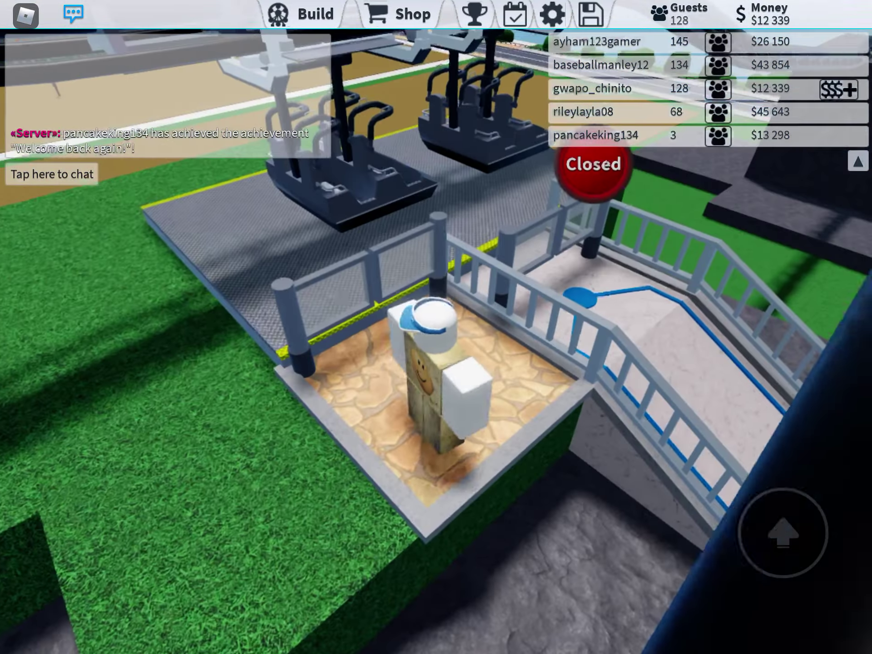
left_click_drag(545, 327, 273, 327)
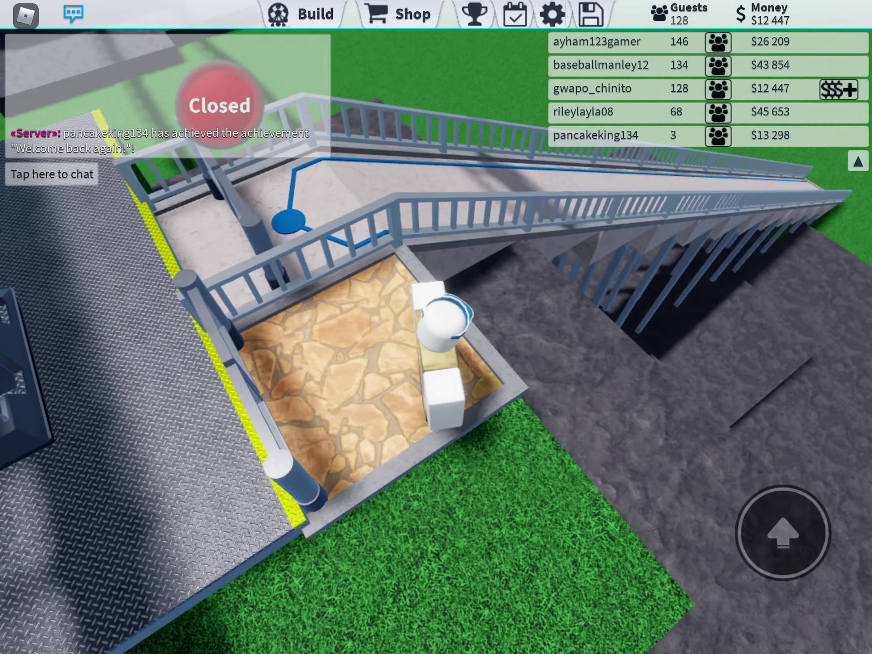
left_click_drag(95, 423, 95, 368)
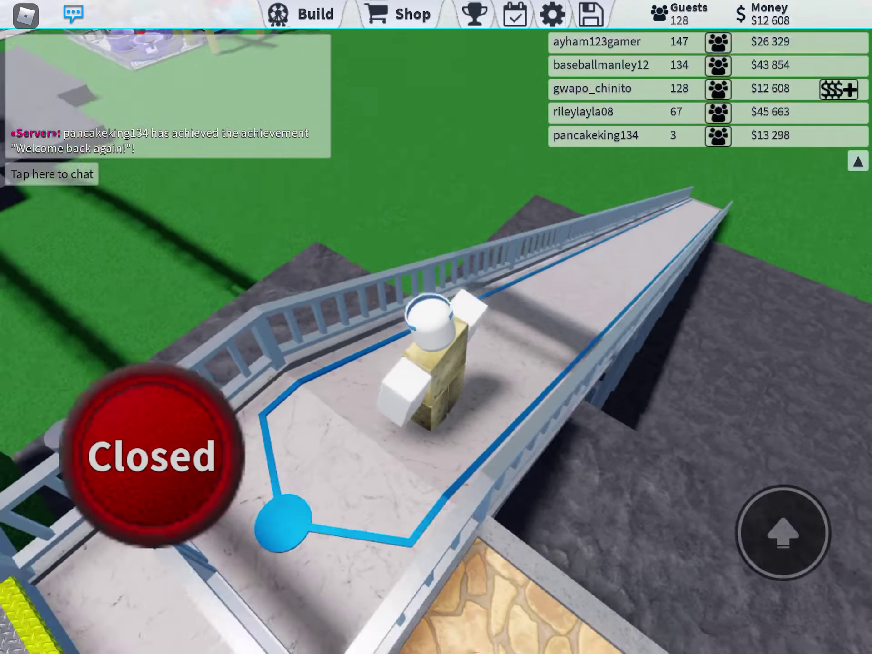
left_click_drag(341, 341, 614, 340)
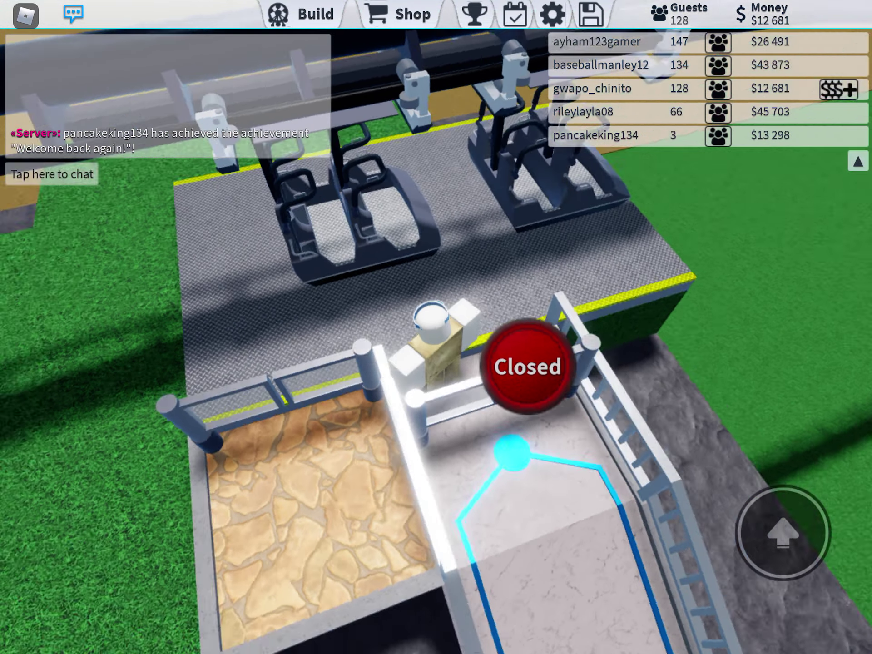
mouse_move(341, 341)
left_mouse_down()
mouse_move(613, 341)
mouse_move(341, 342)
left_mouse_up()
left_click_drag(436, 341, 436, 273)
left_click_drag(156, 477, 157, 423)
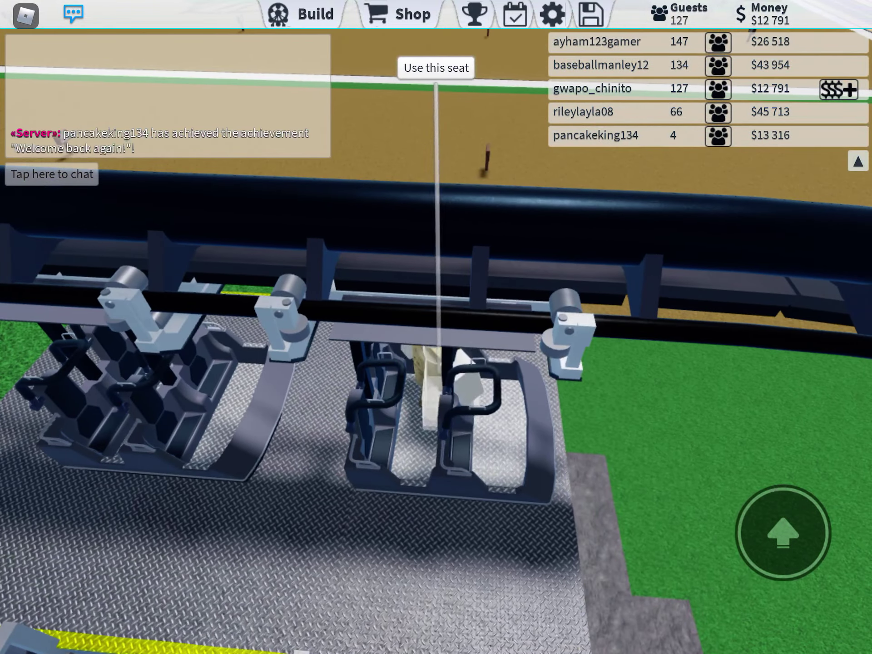
Step: Ride the dark swinging coaster's full circuit in a gray car, then leave via Build
left_click(436, 628)
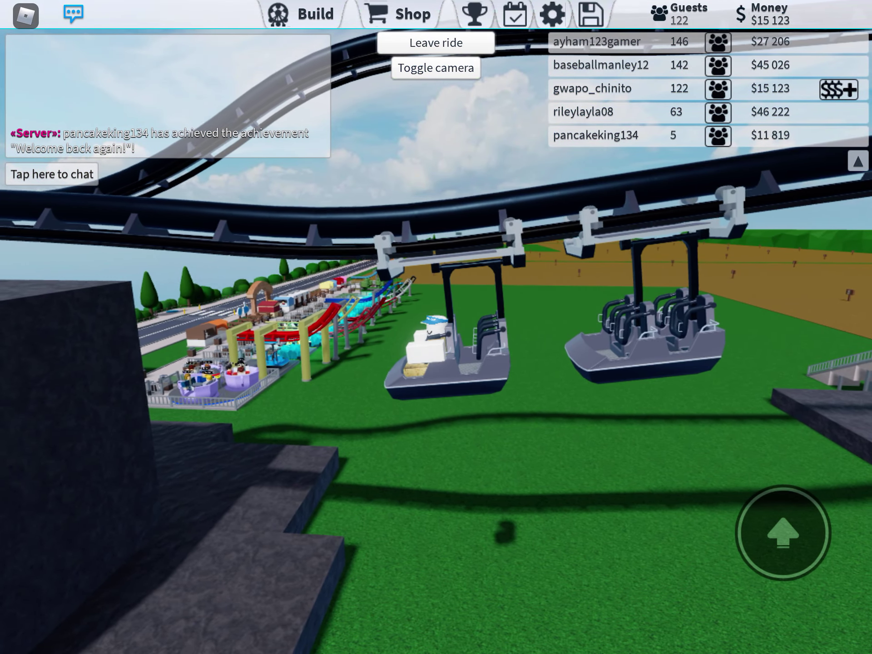
left_click(304, 14)
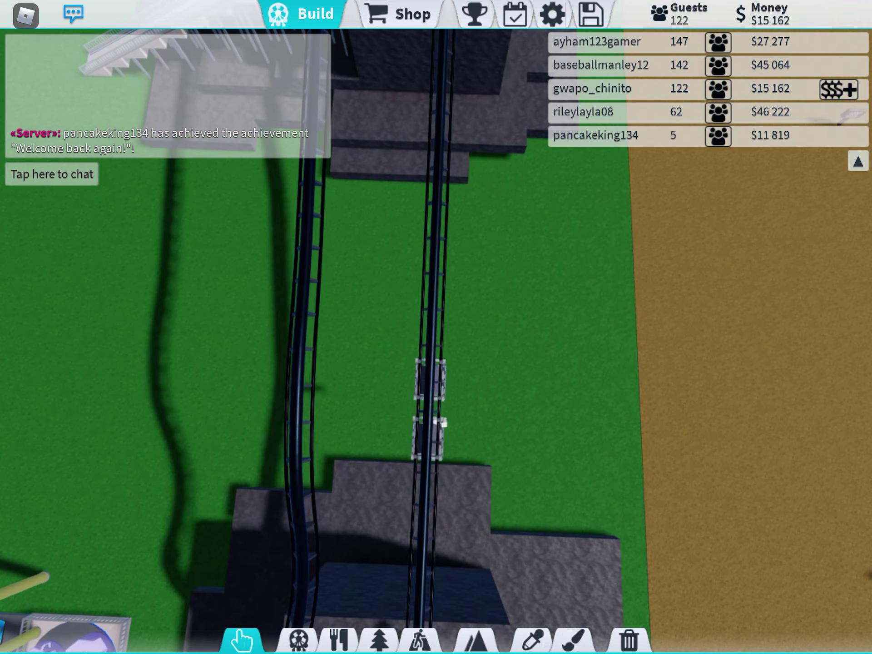
Step: Leave the coaster, view its track from overhead in Build mode, and pull down Control Center
left_click(303, 14)
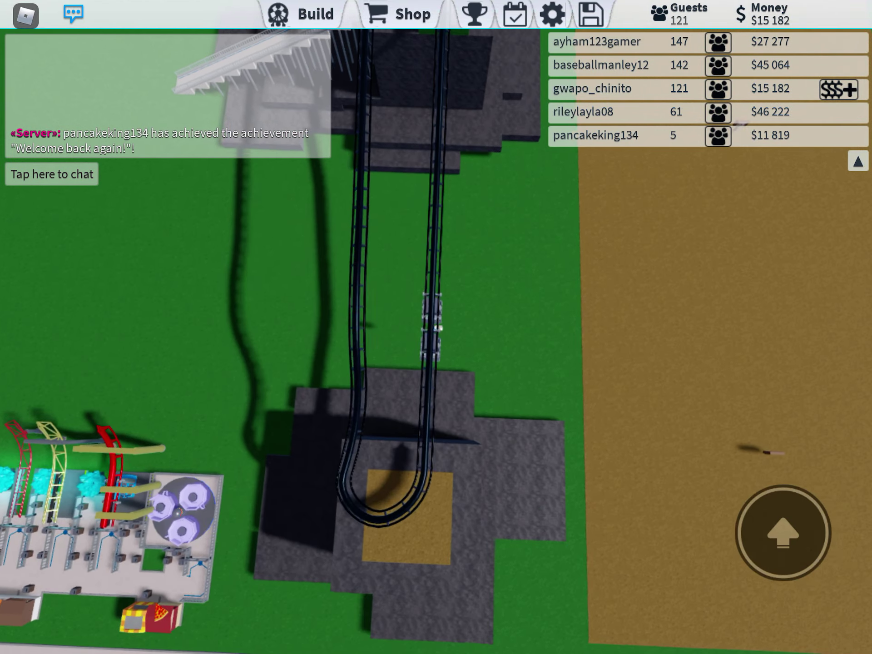
mouse_move(477, 341)
left_mouse_down()
mouse_move(647, 382)
mouse_move(784, 430)
left_mouse_up()
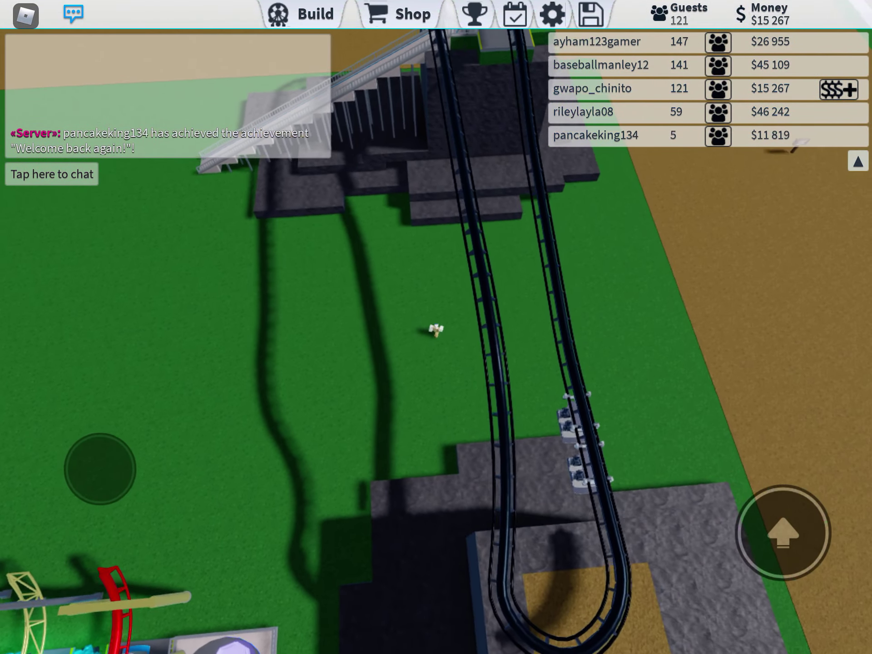
left_click(303, 14)
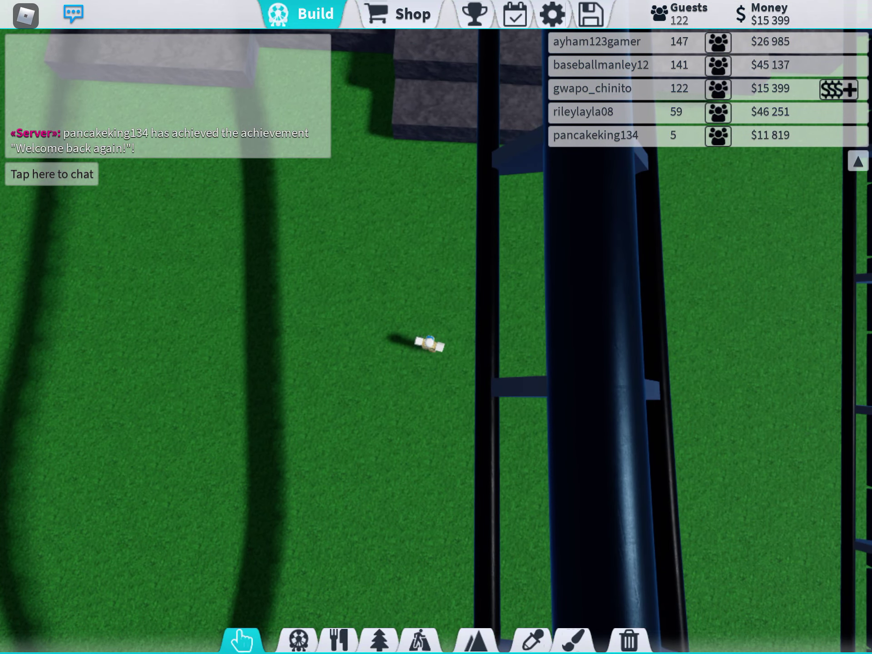
left_click_drag(437, 340, 341, 205)
left_click_drag(818, 3, 818, 273)
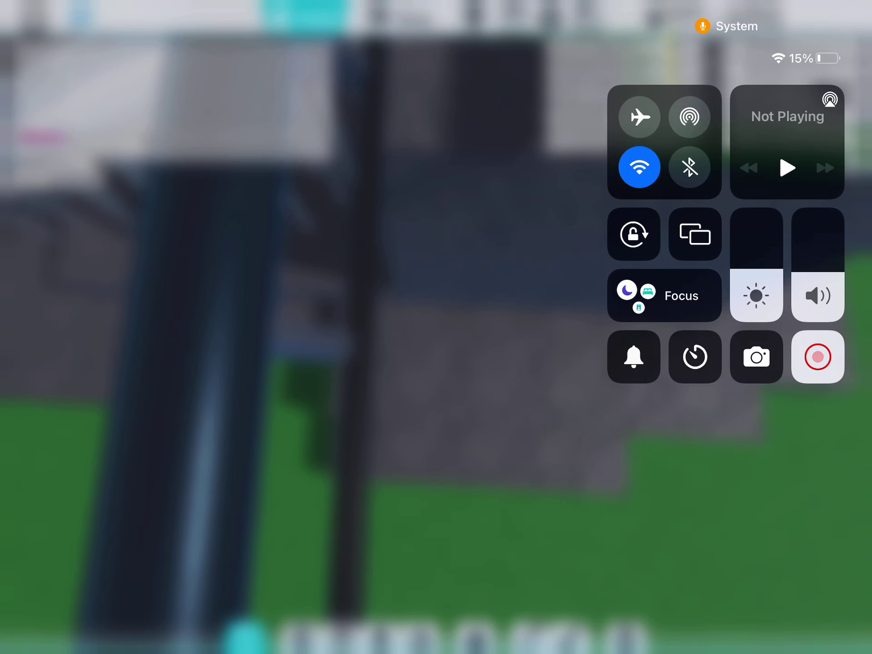